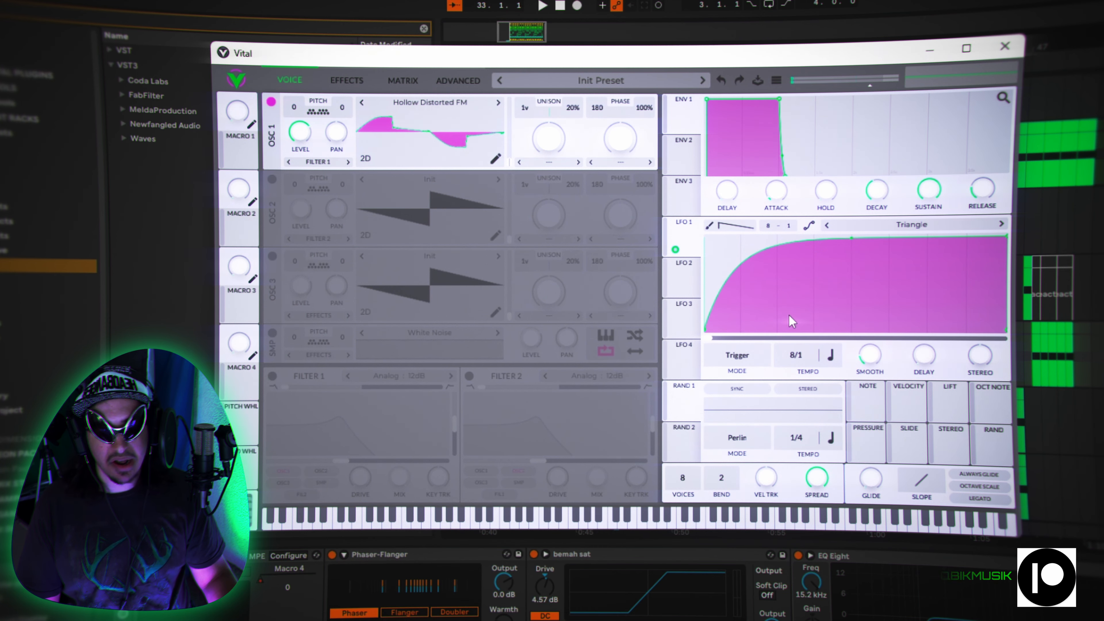
- Enable the Distortion and Compressor effects and move the compressor below Delay, directly before the distortion in the effects chain
click(343, 81)
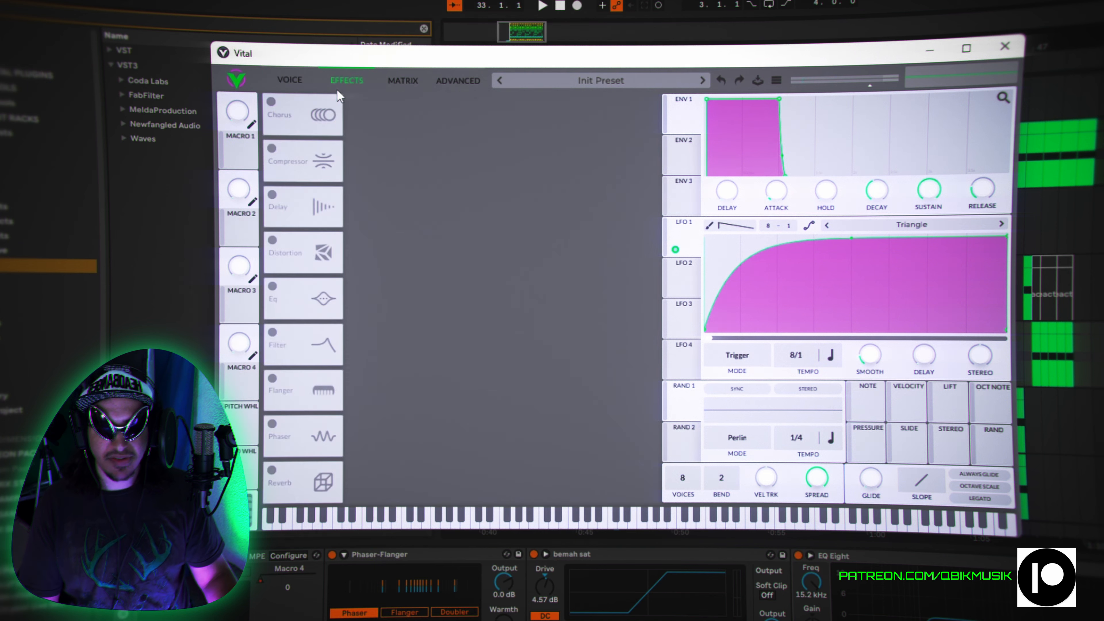
click(289, 77)
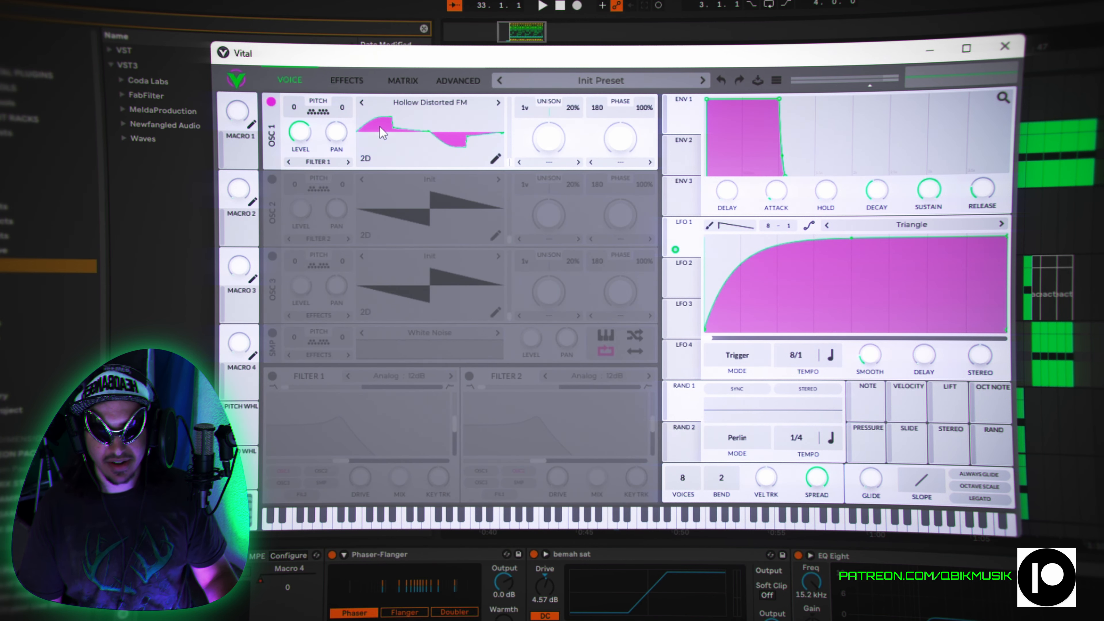
click(337, 84)
click(272, 244)
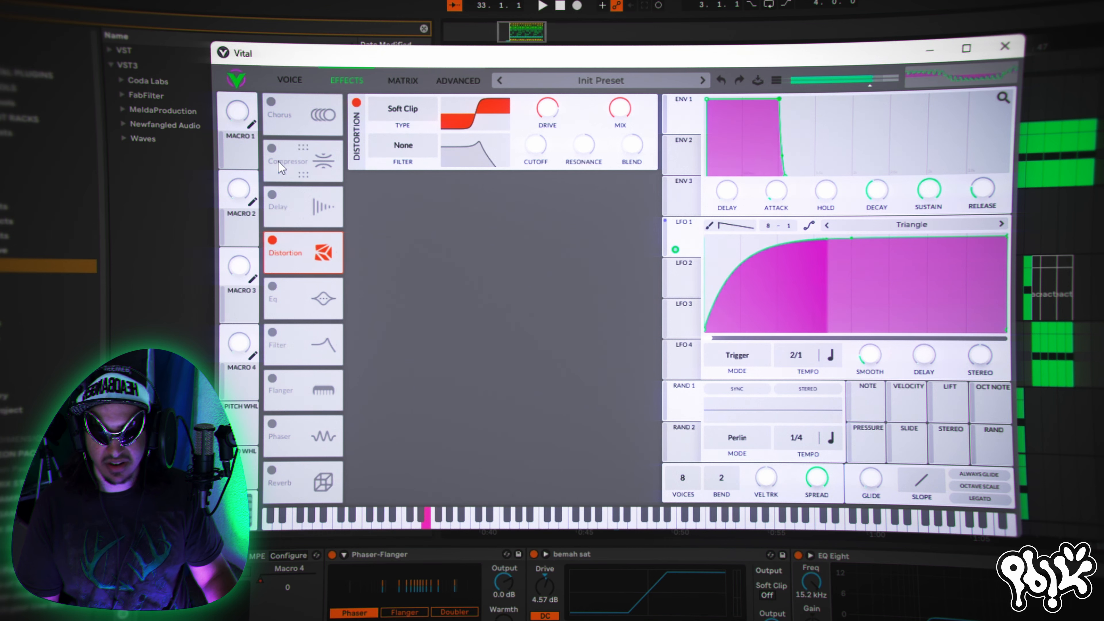
click(271, 150)
drag(301, 156, 297, 200)
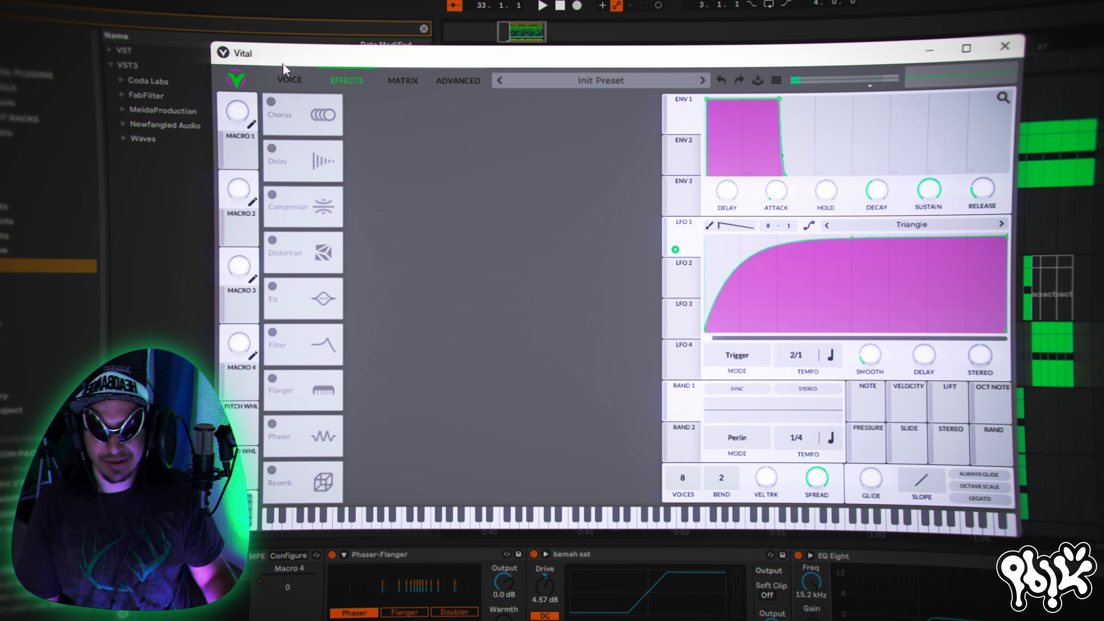
- Turn on oscillator 2 with the Basic Shapes wavetable at its square frame, and compare the sound with it off and on
click(289, 80)
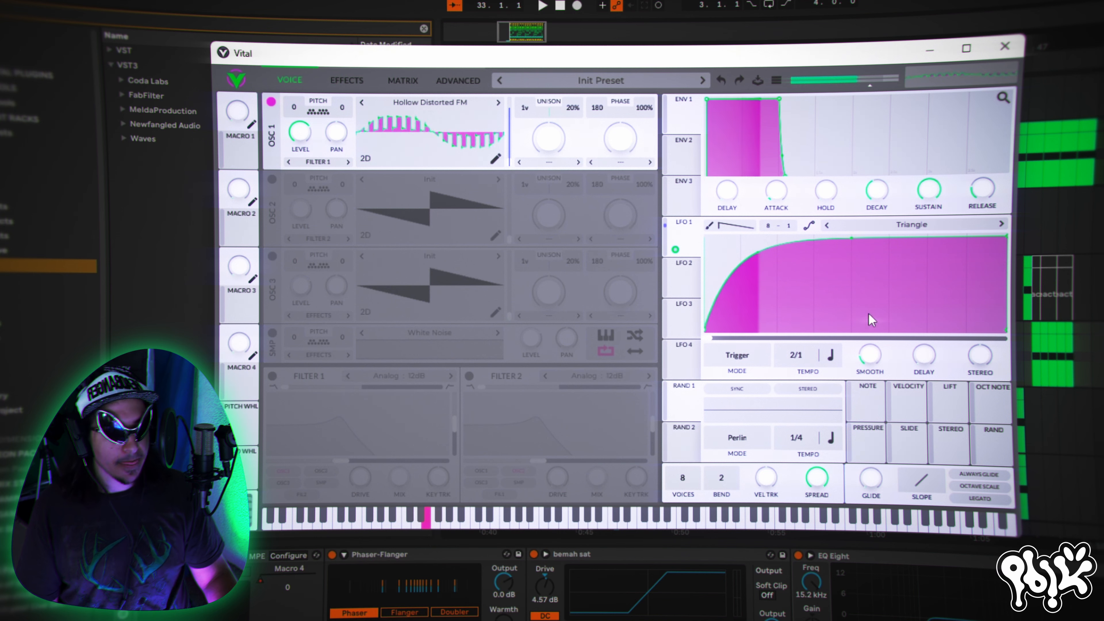
click(272, 180)
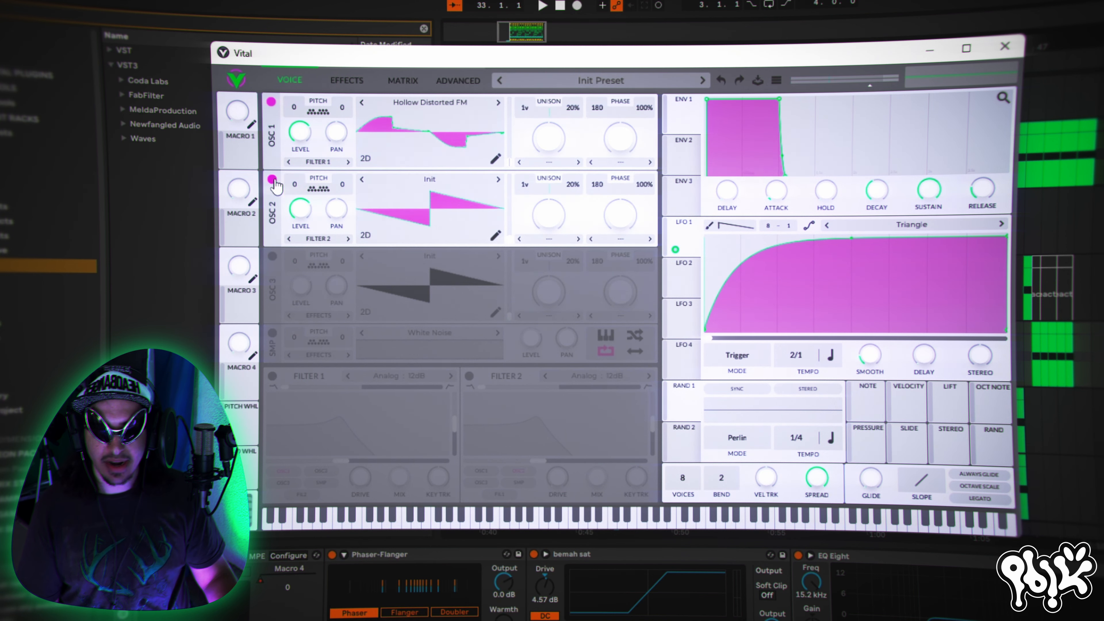
click(424, 180)
double_click(734, 207)
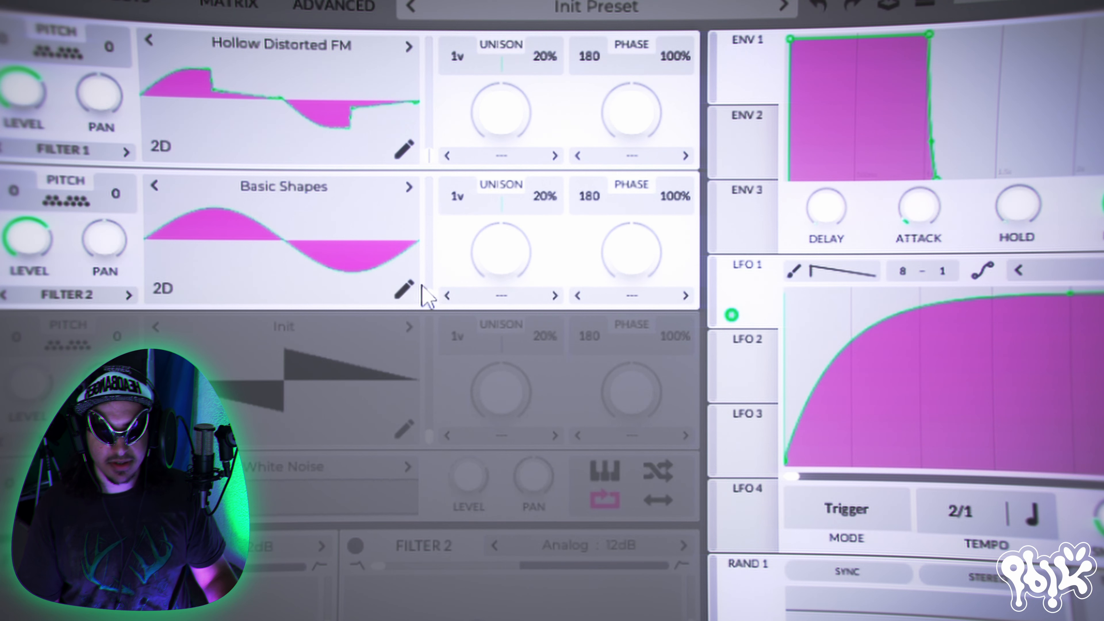
drag(423, 296, 432, 220)
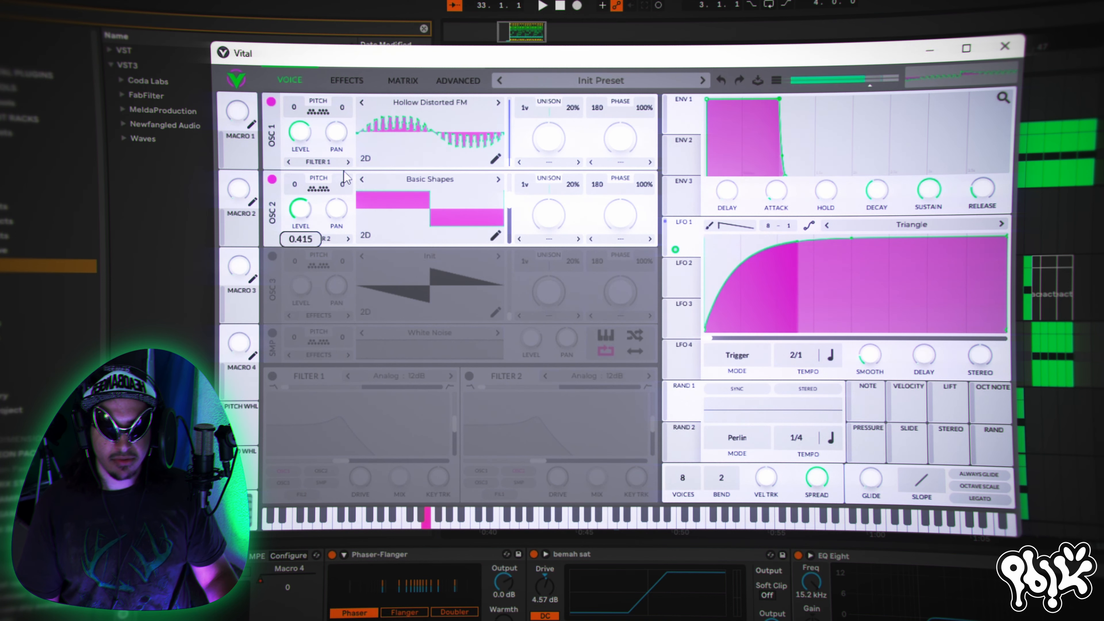
click(272, 180)
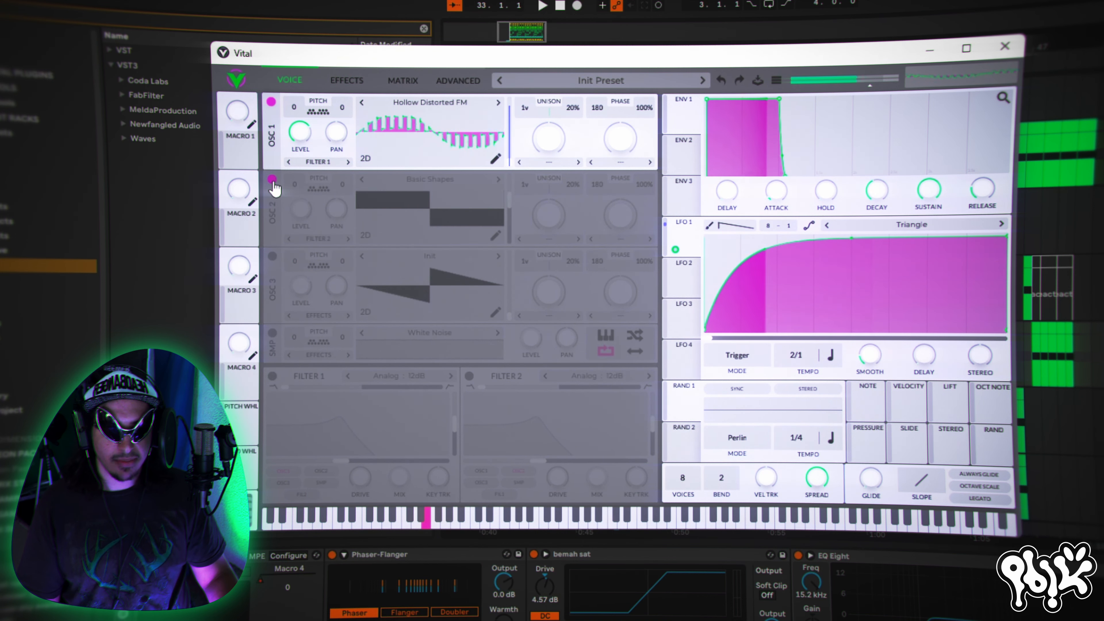
click(271, 179)
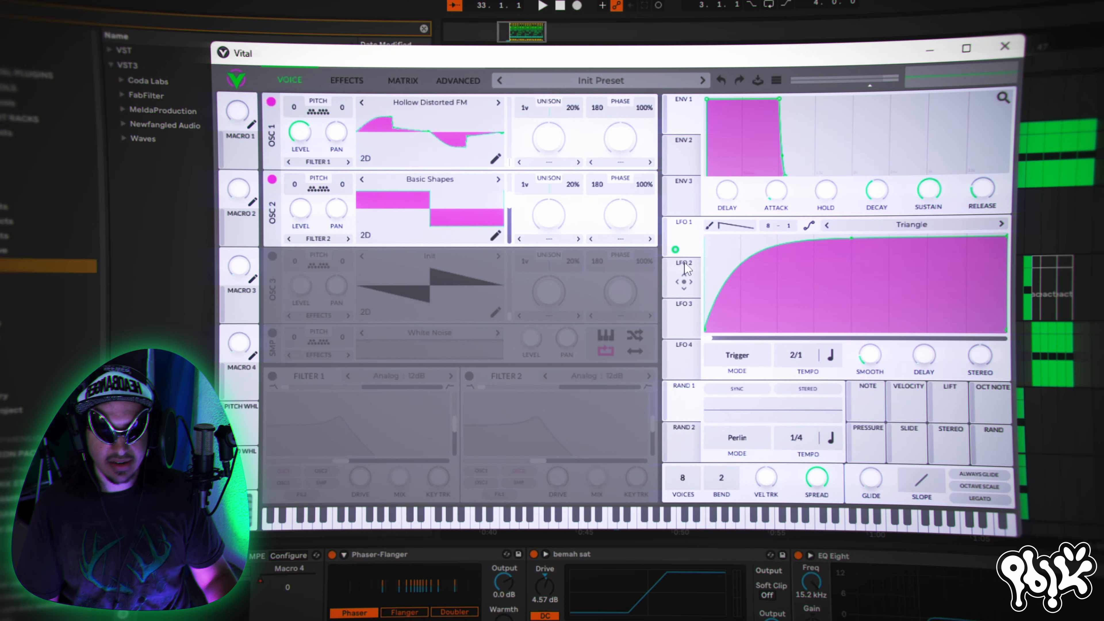
- Assign LFO 1 to oscillator 2's level, adjust the modulation amount, and compare the sound with oscillator 2 off and on
drag(683, 241, 301, 205)
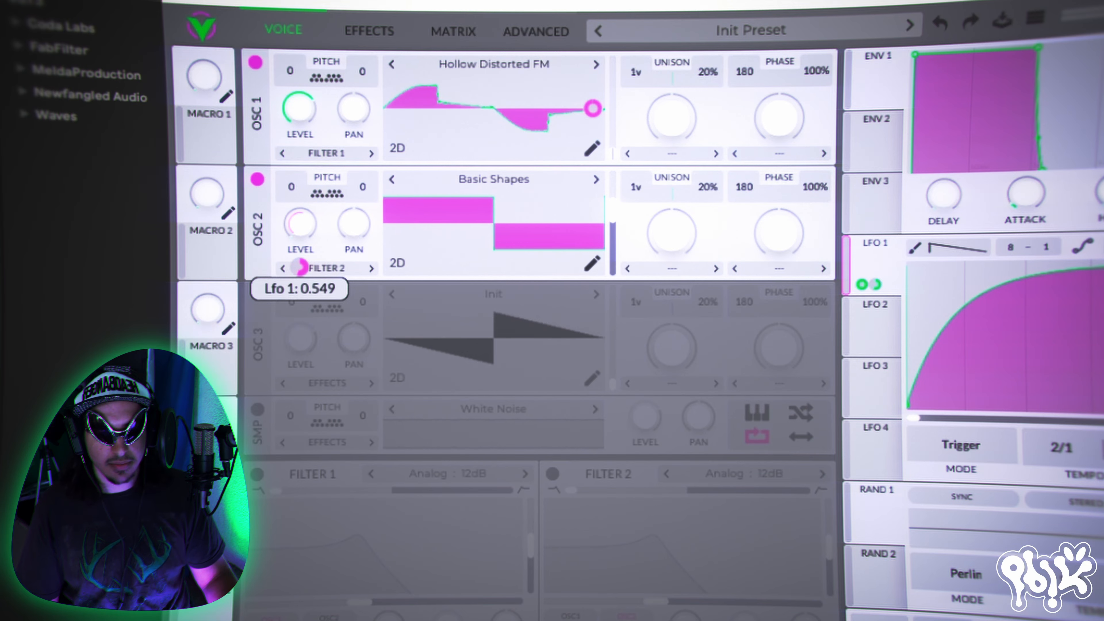
drag(300, 266, 301, 274)
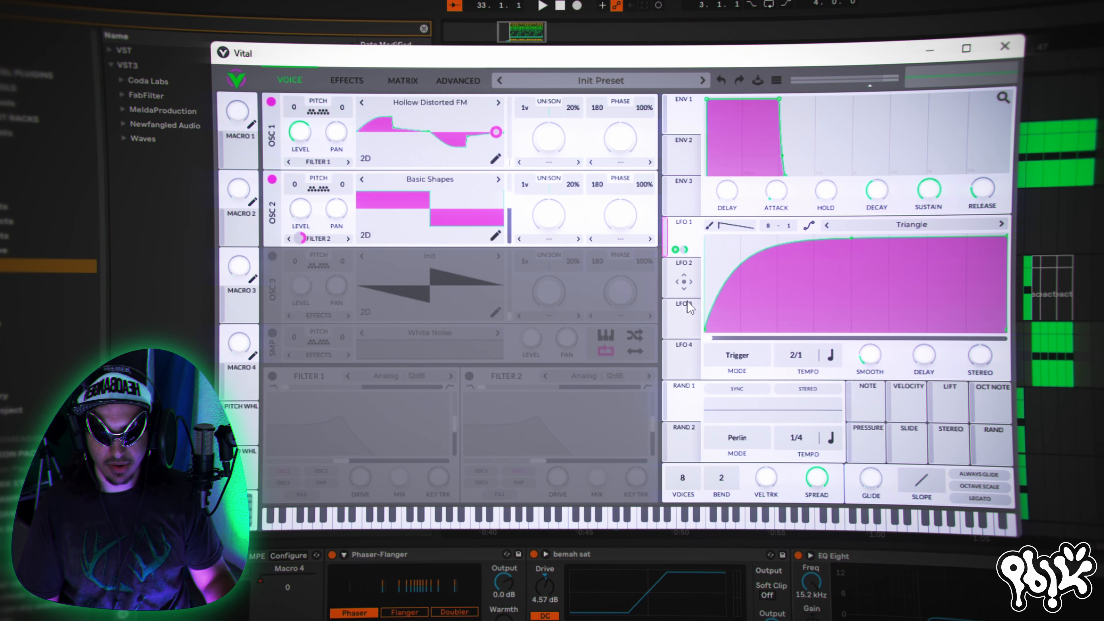
drag(690, 306, 465, 276)
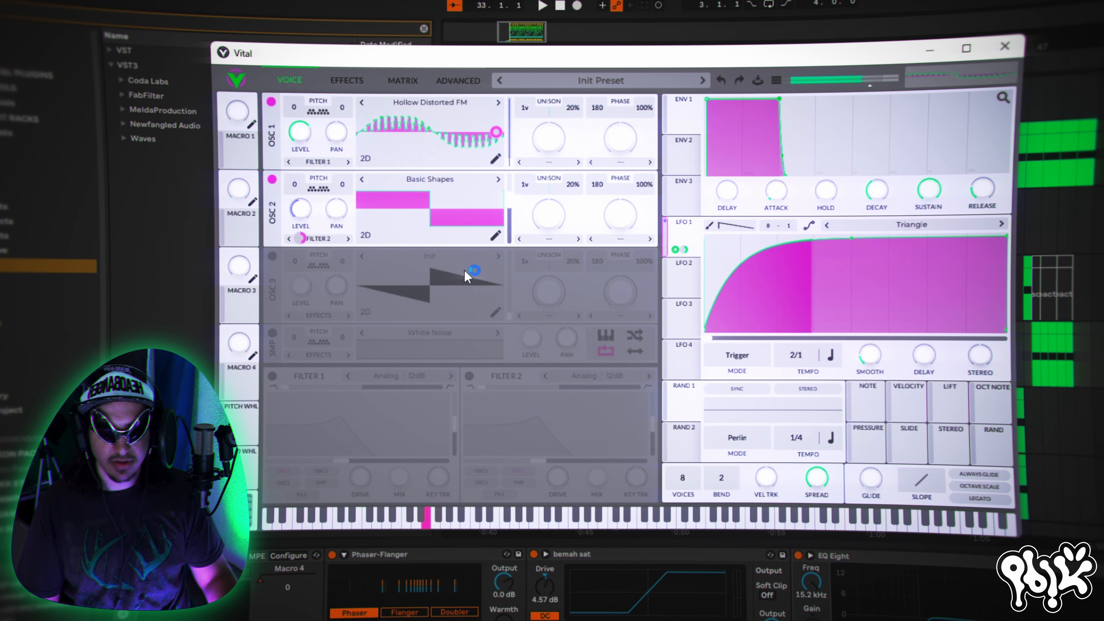
click(271, 179)
click(271, 180)
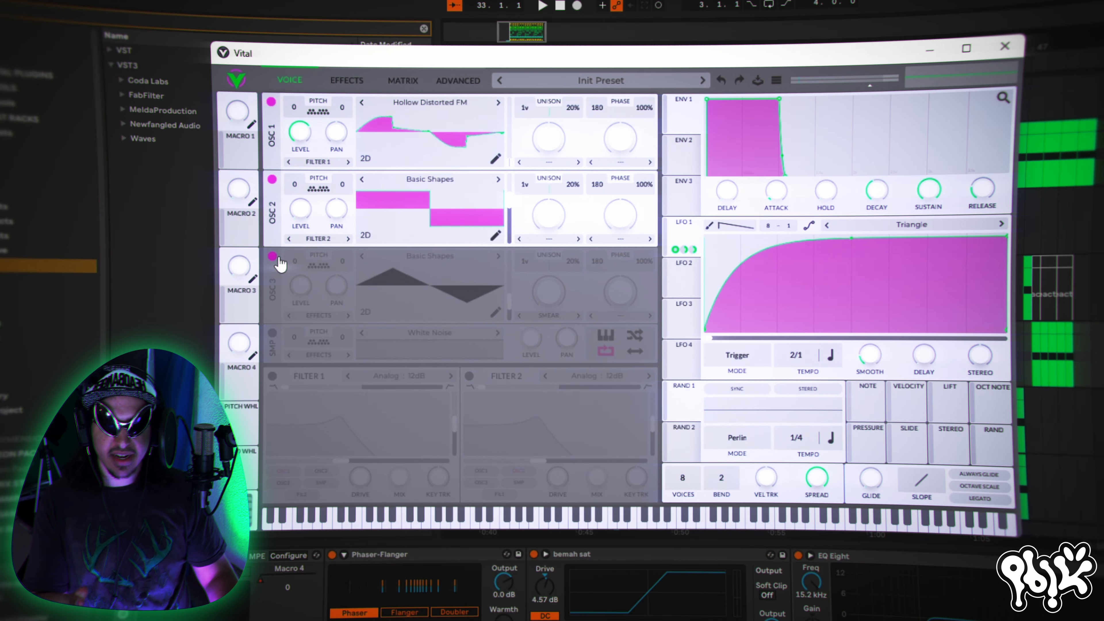
- Turn on oscillator 3, look at its wavetable choices, and compare the sound with it switched off and on
click(272, 256)
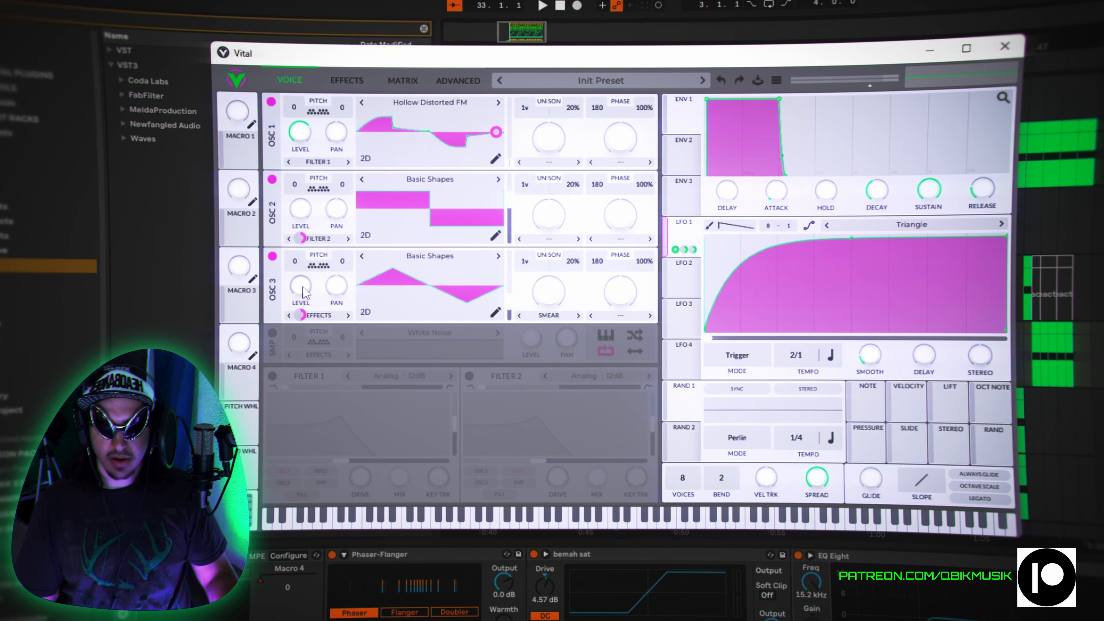
click(466, 255)
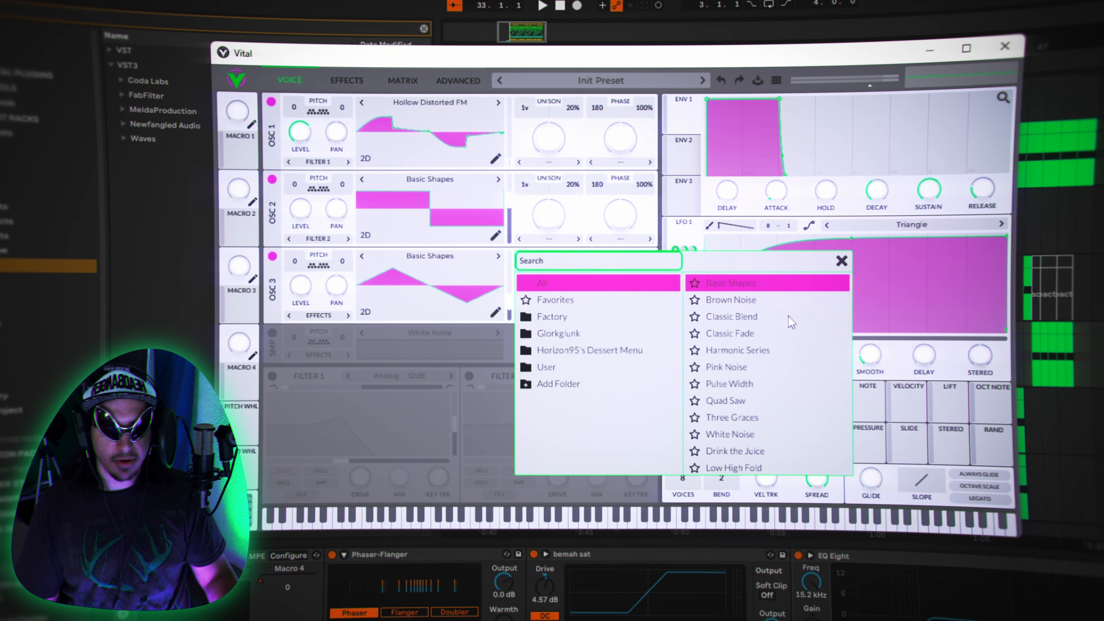
click(842, 261)
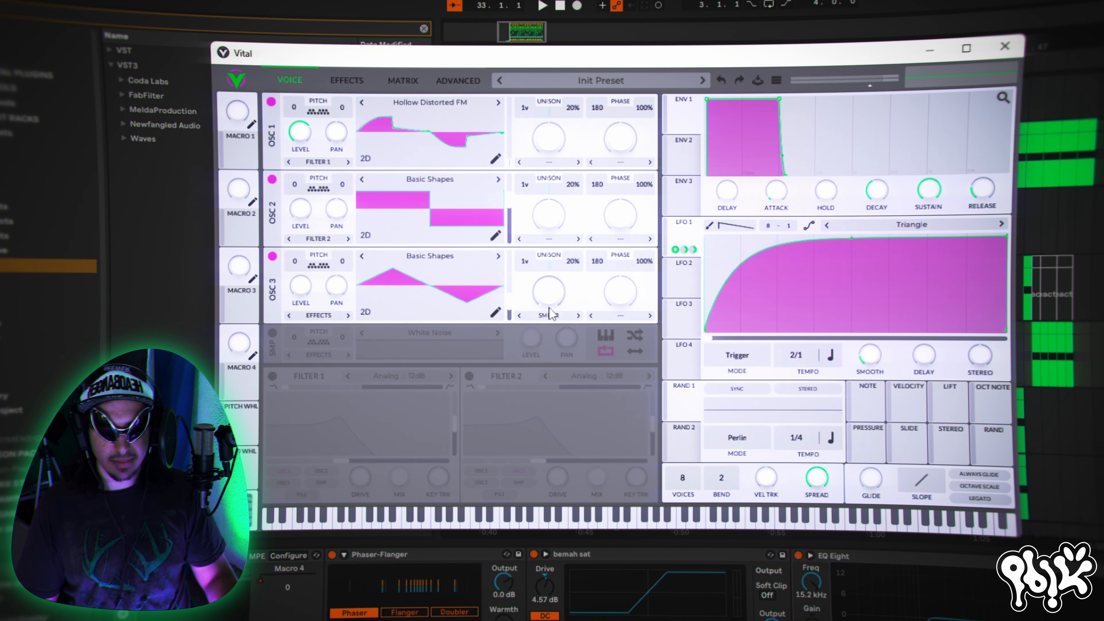
mouse_move(509, 305)
mouse_down()
mouse_move(506, 321)
mouse_move(514, 309)
mouse_up()
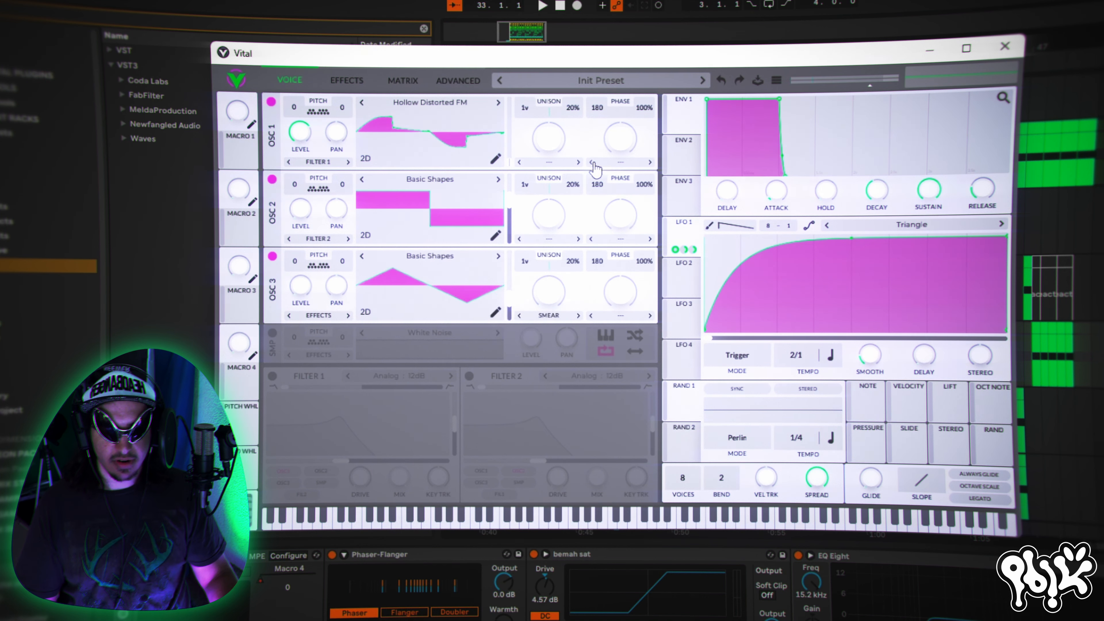
click(272, 257)
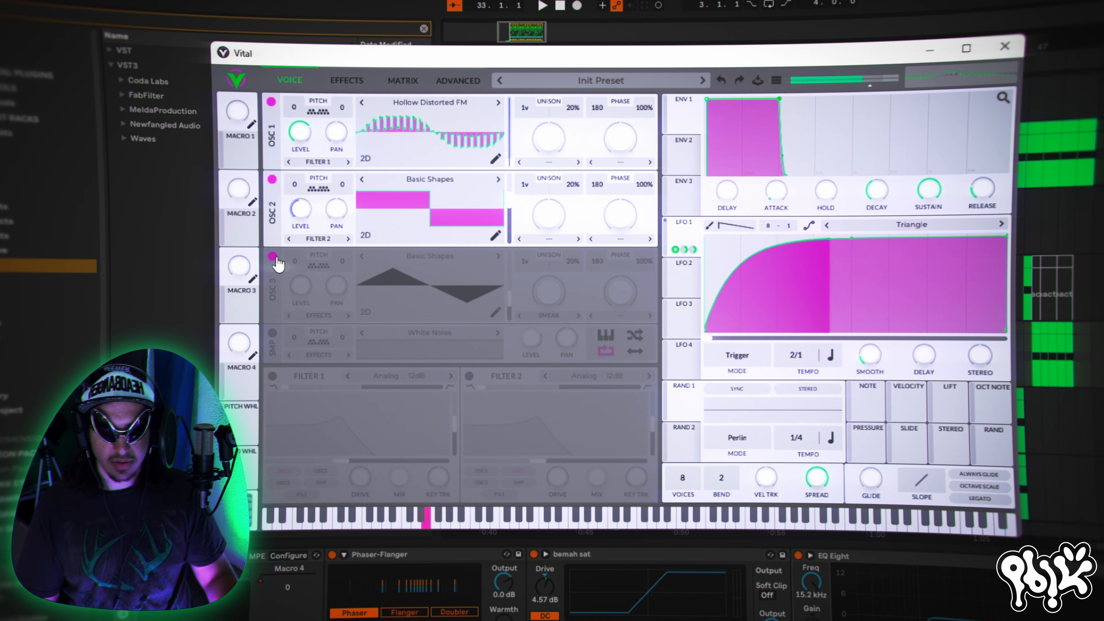
click(272, 257)
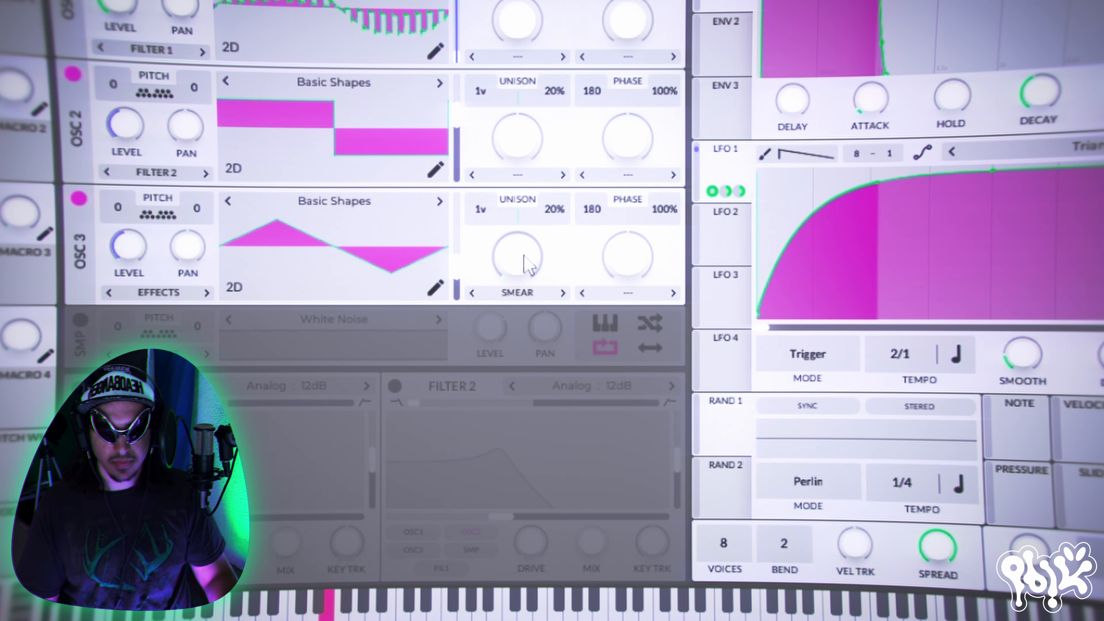
- Add a small amount of Smear spectral morph to oscillator 3, auditioning it at a raised level before turning its base level back down
drag(556, 292, 557, 288)
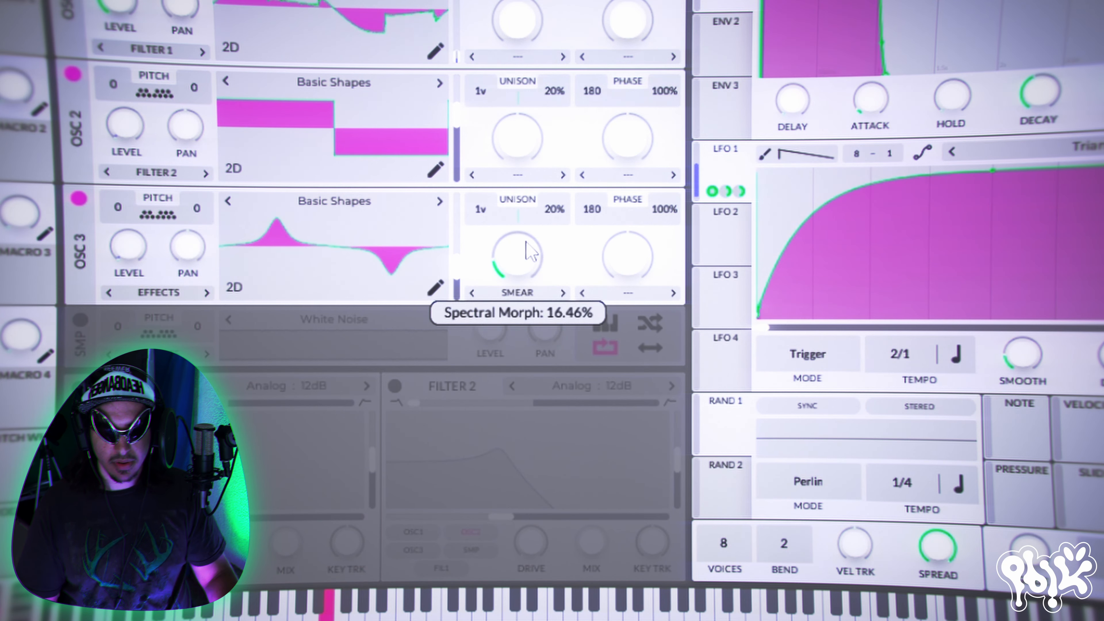
drag(530, 252, 513, 253)
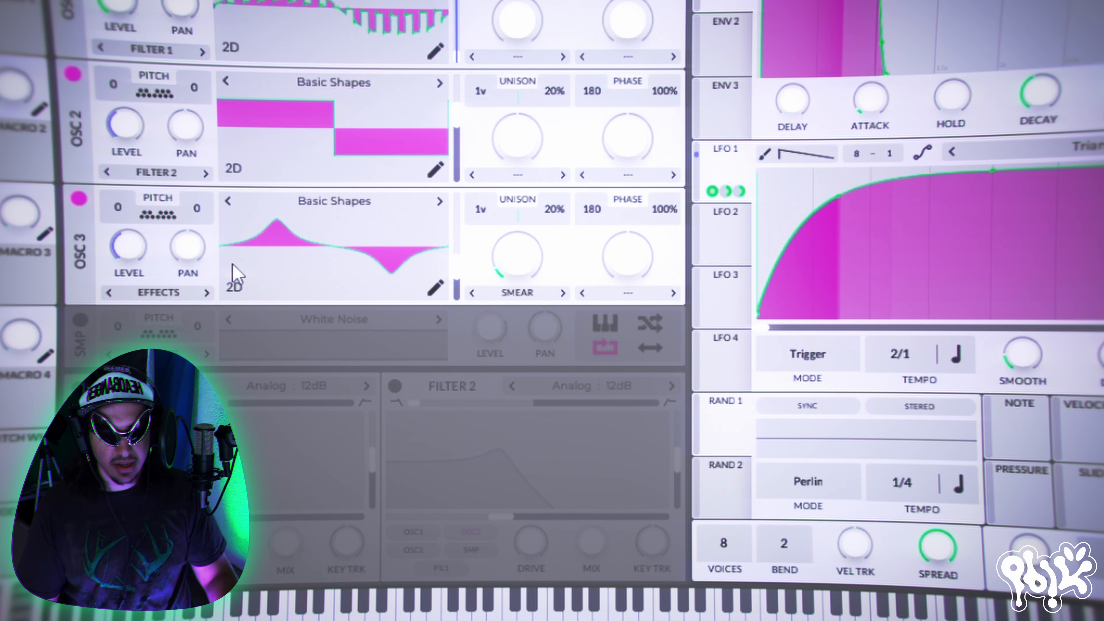
drag(118, 261, 185, 140)
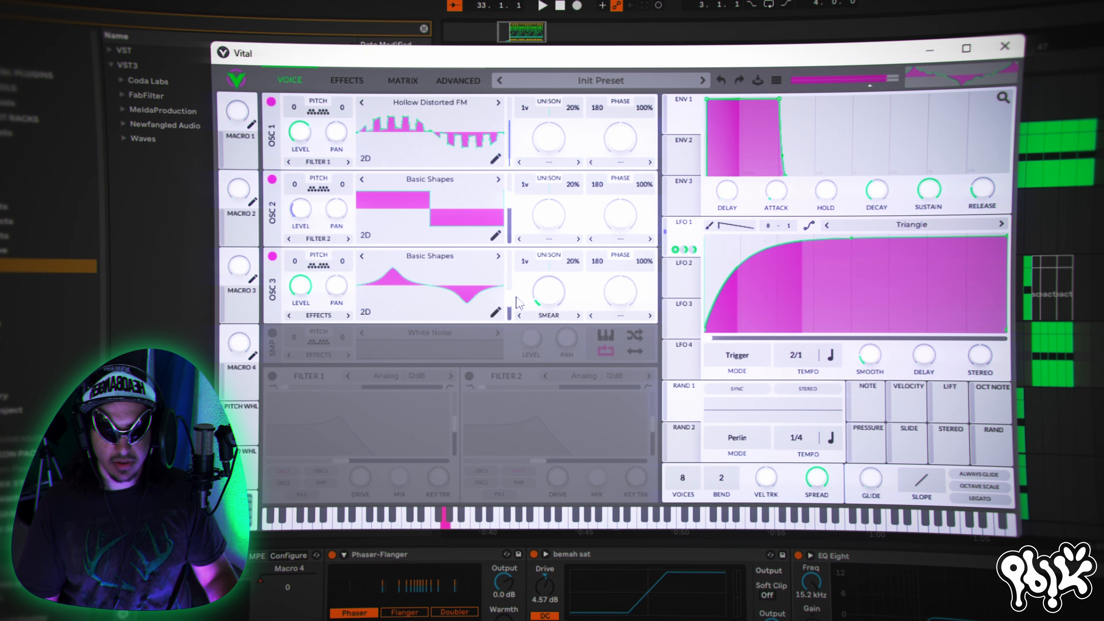
mouse_move(551, 303)
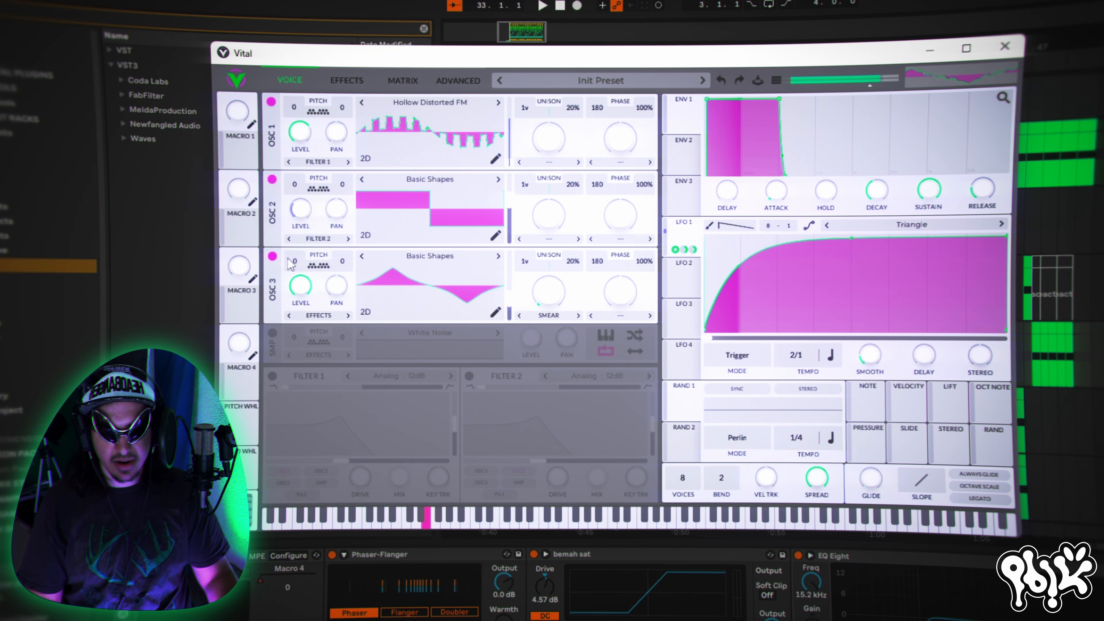
drag(300, 287, 300, 387)
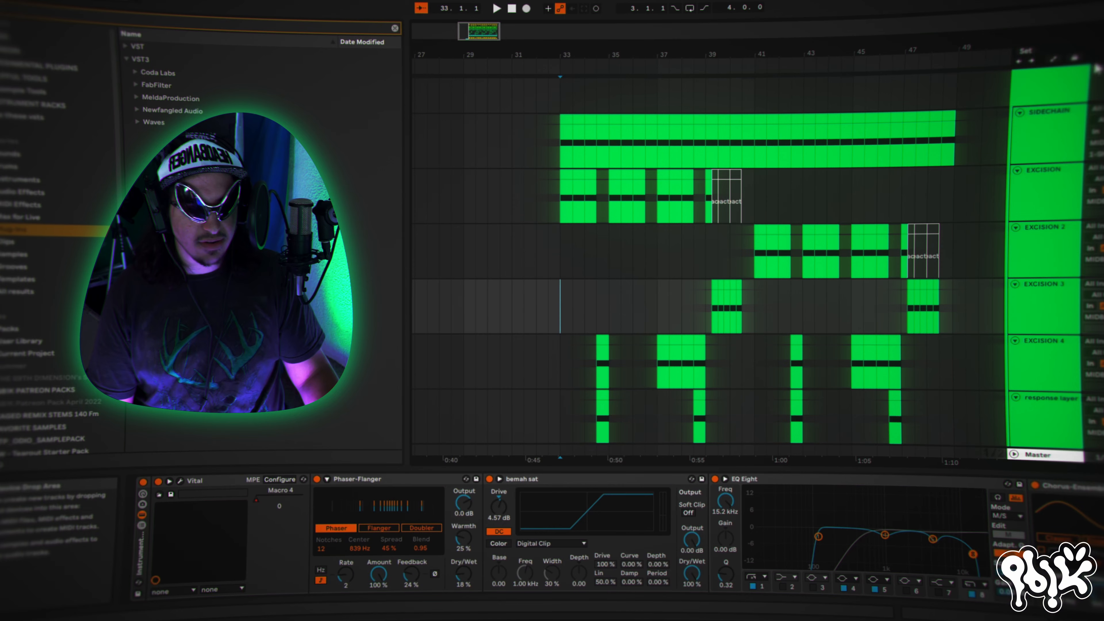
- Play the arrangement from bar 33 and look over the bass tracks from MIDBASS down to SUB
scroll(704, 278, down, 10)
scroll(704, 279, up, 12)
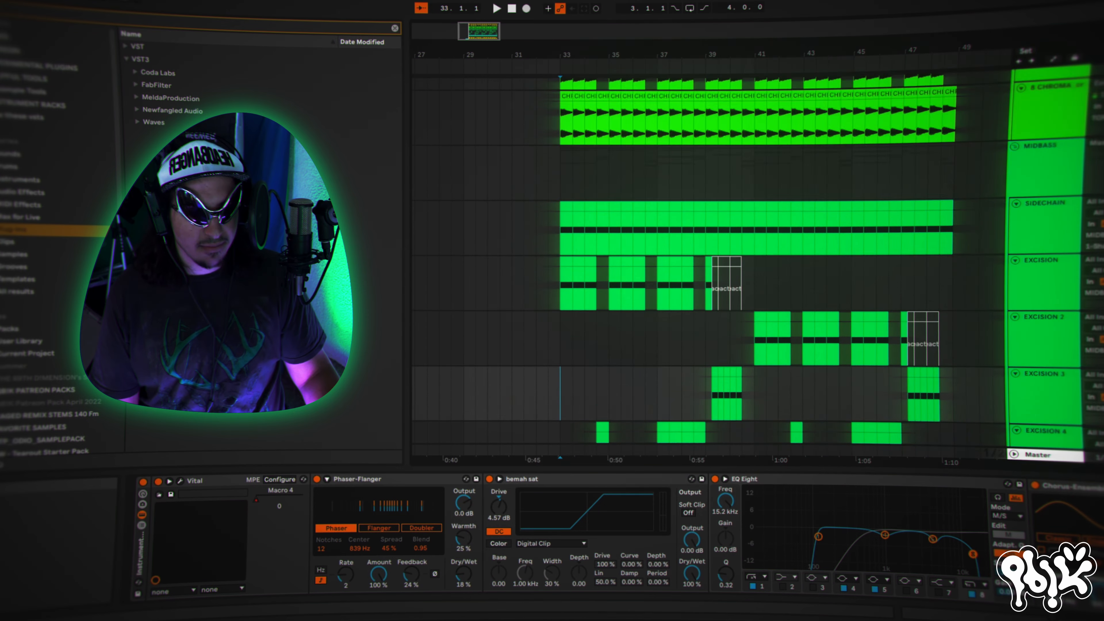
scroll(704, 278, down, 2)
click(561, 183)
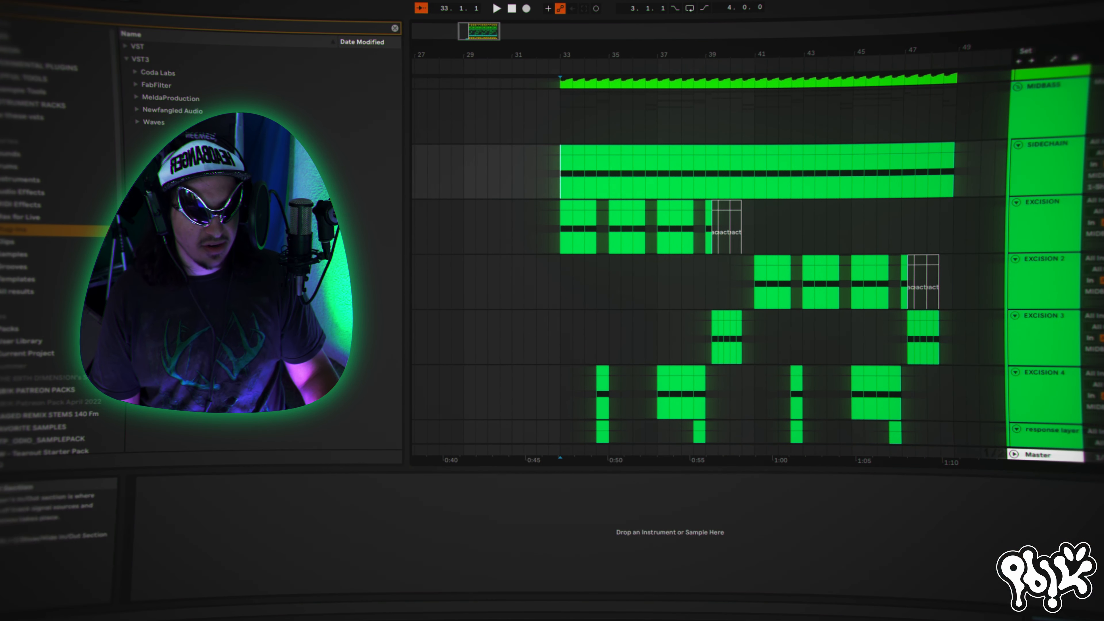
key(space)
scroll(880, 231, down, 3)
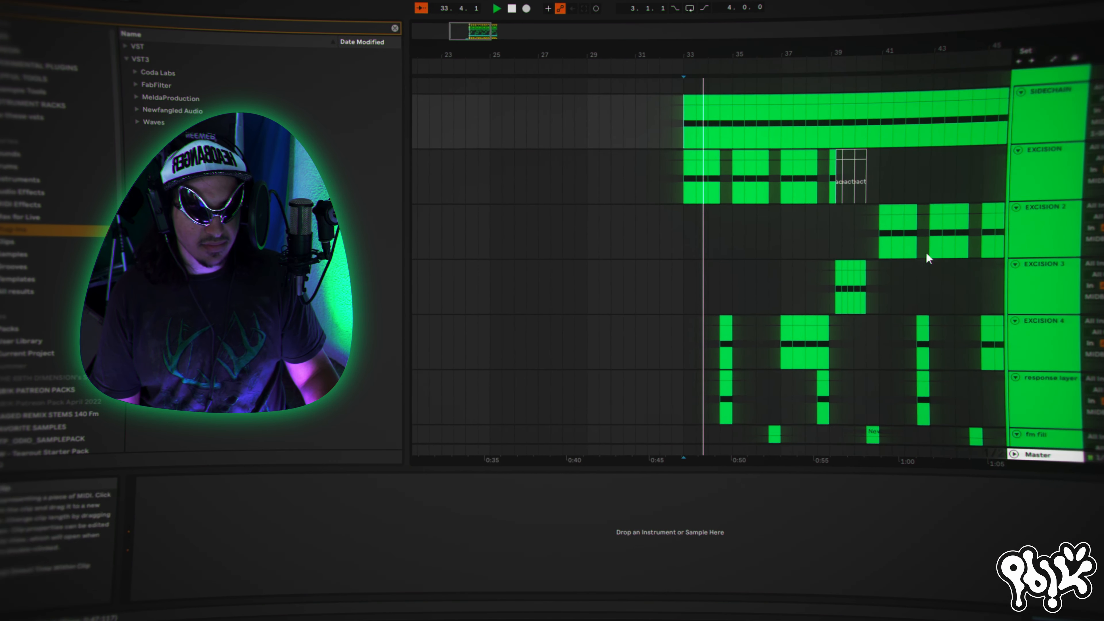
scroll(897, 230, down, 8)
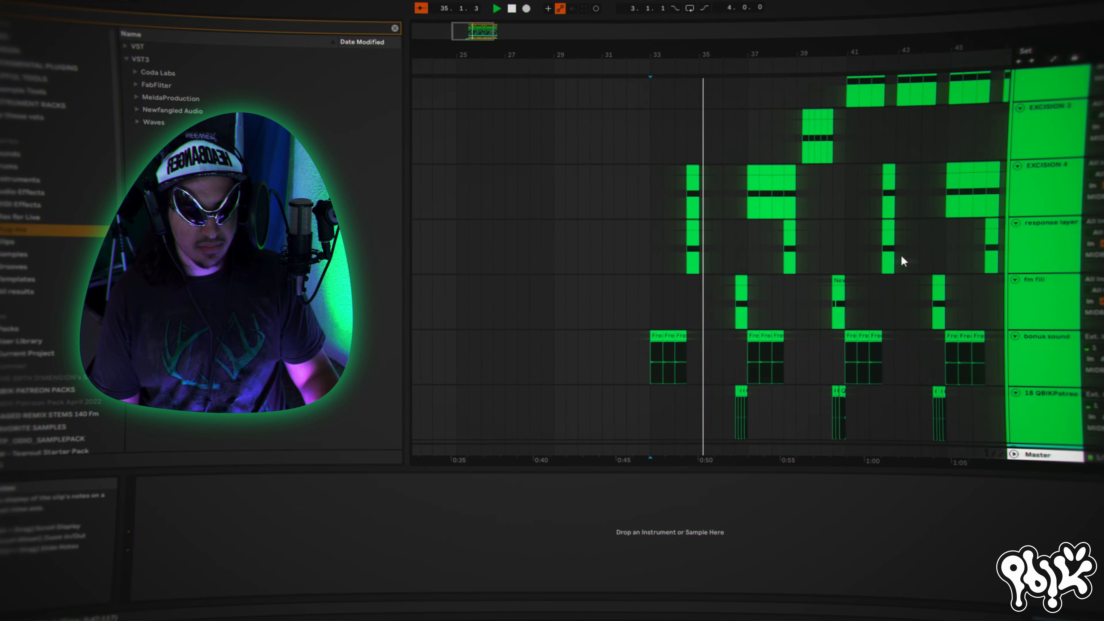
scroll(897, 263, down, 4)
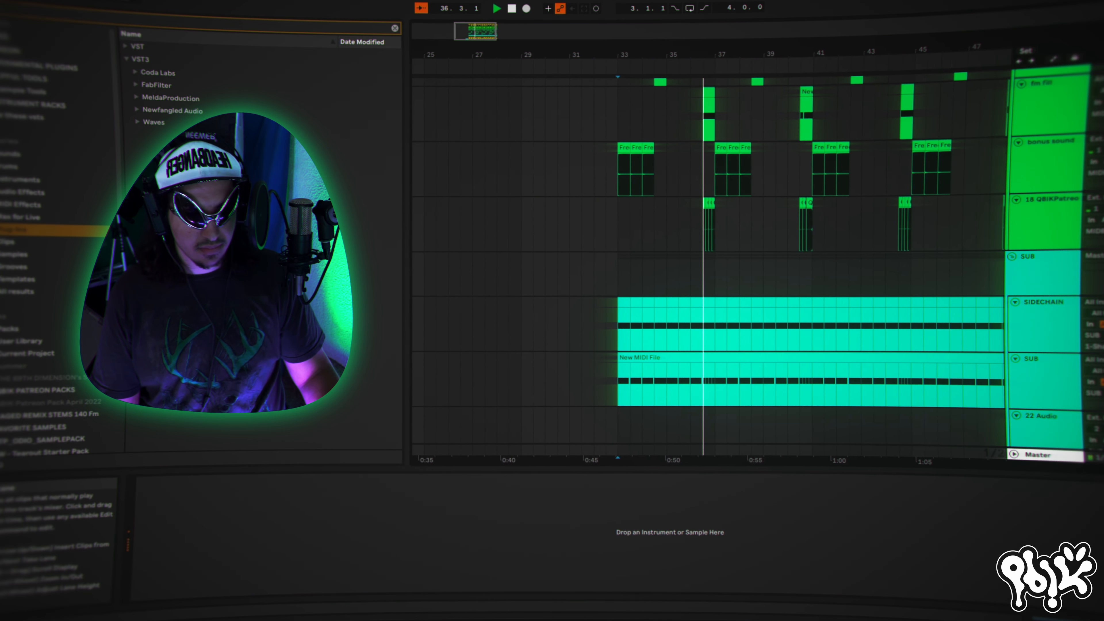
scroll(901, 301, down, 2)
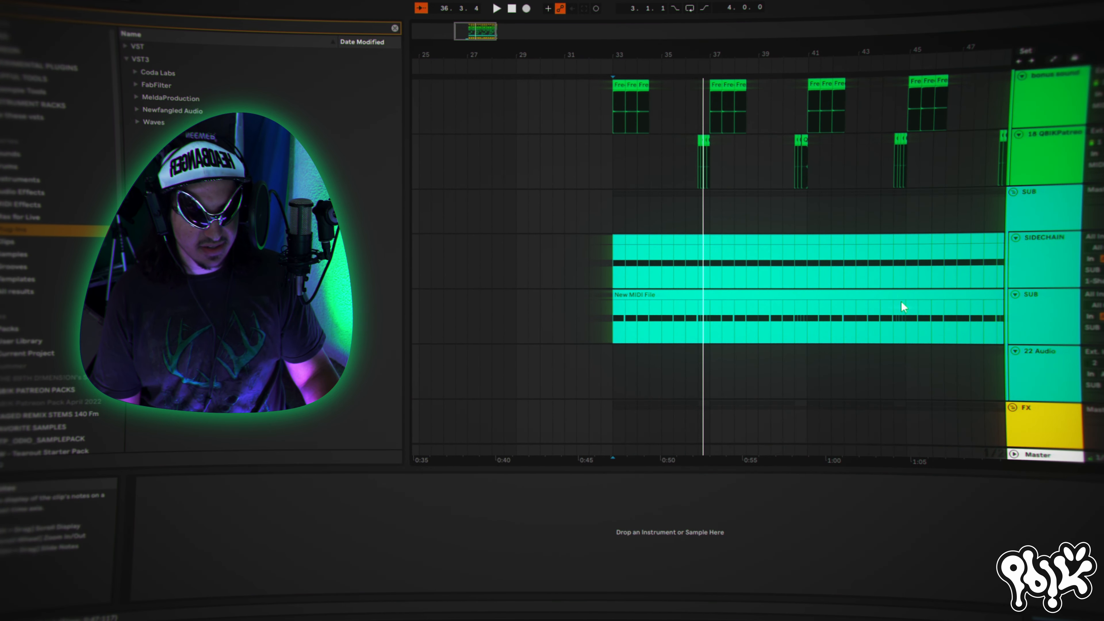
key(space)
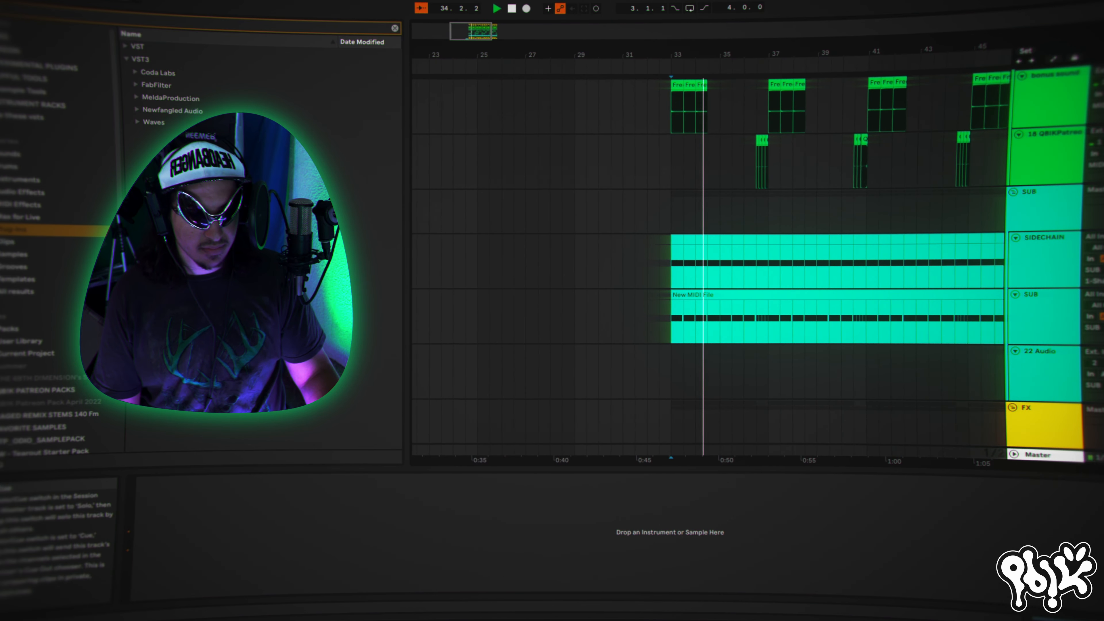
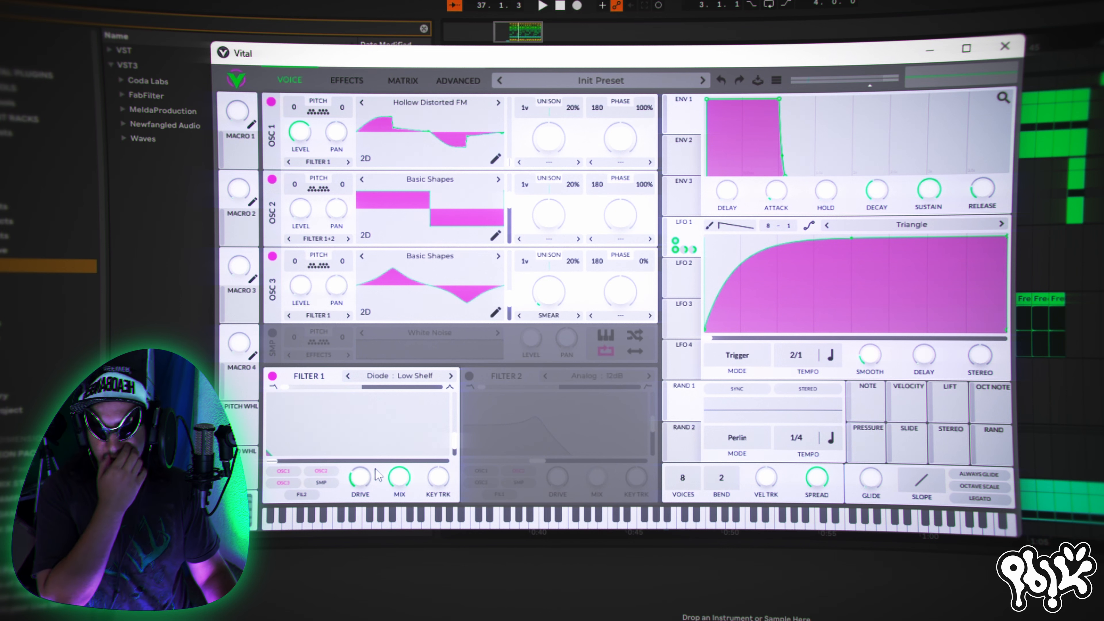
click(346, 80)
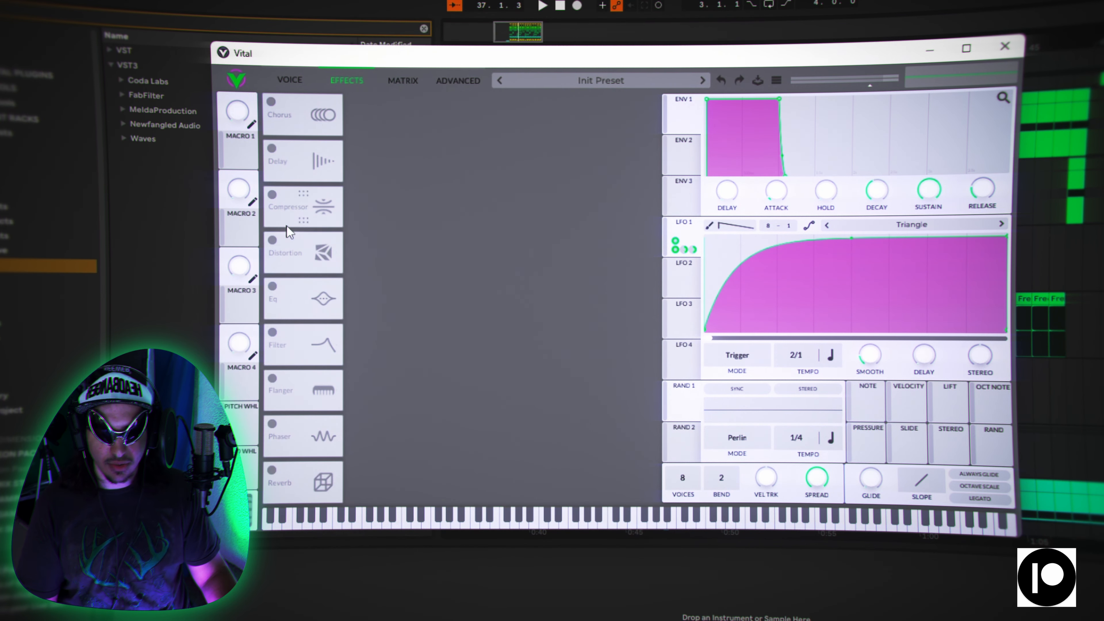
click(270, 245)
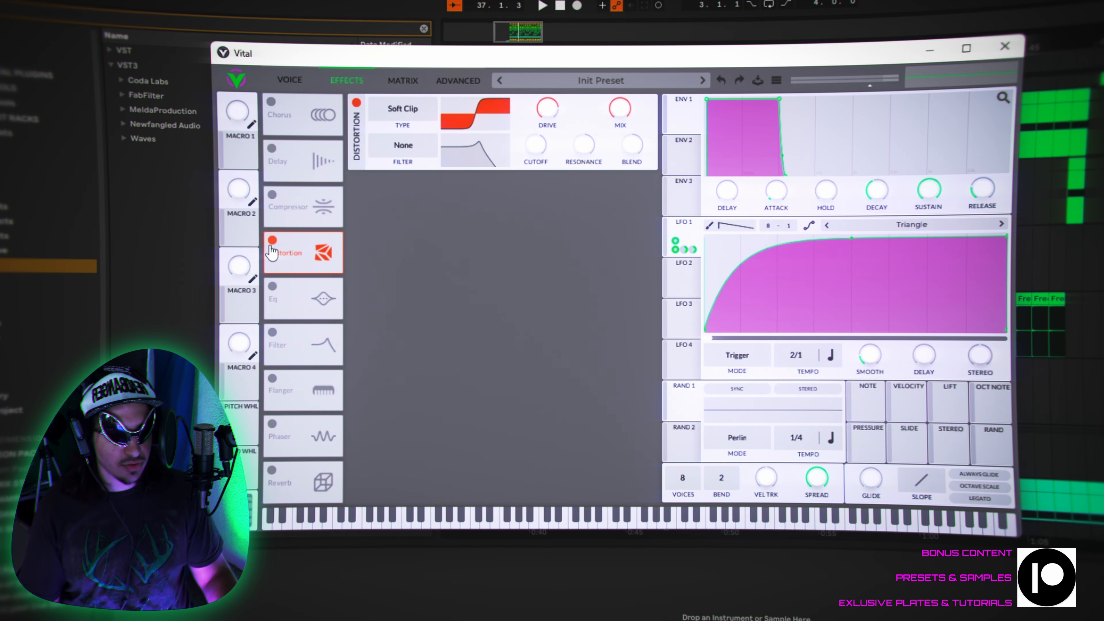
click(272, 241)
click(289, 82)
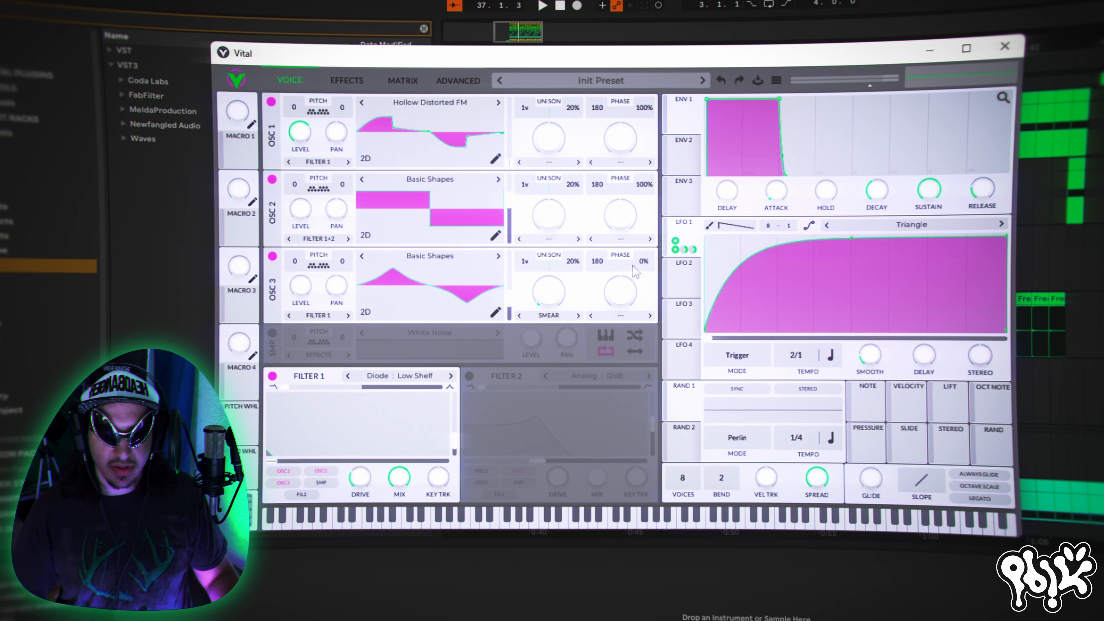
drag(604, 261, 609, 288)
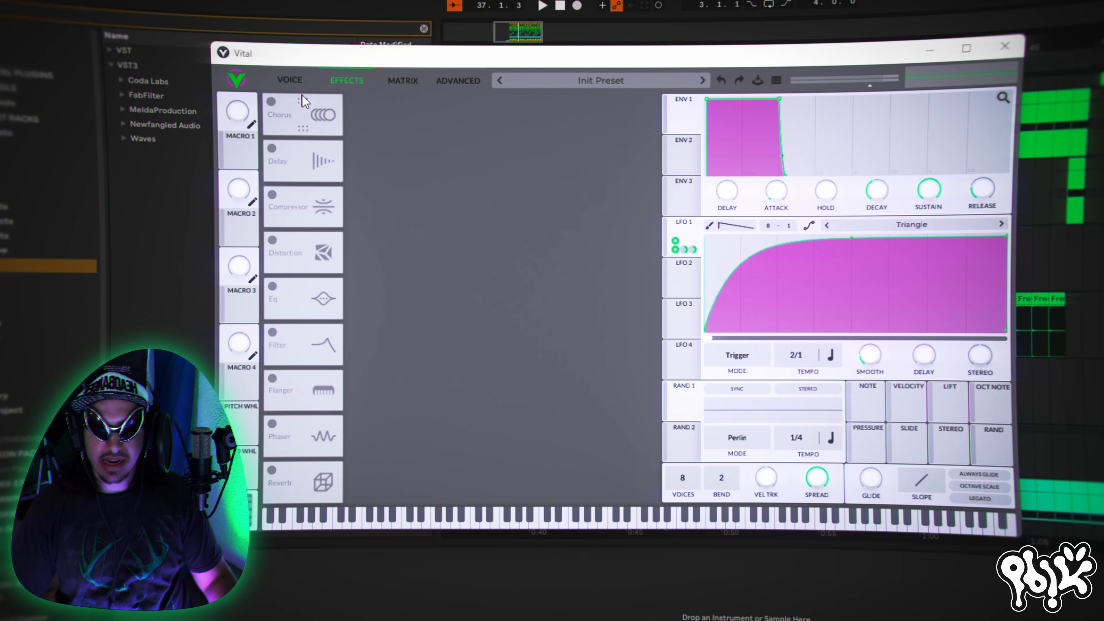
click(304, 78)
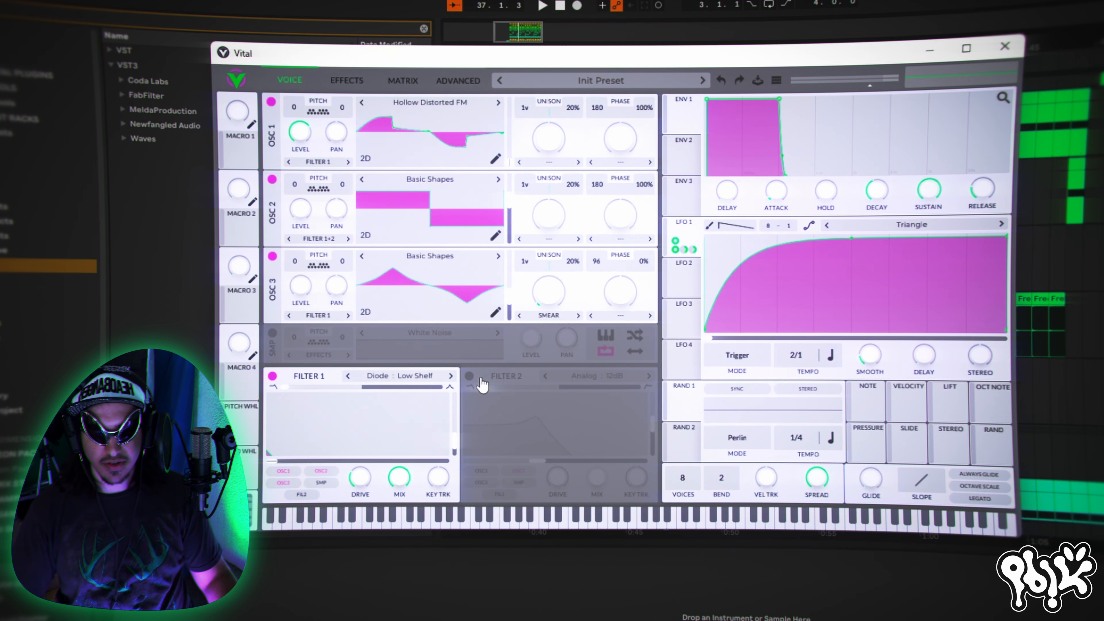
- Enable the Distortion effect and the Multiband Compressor, with the Compressor first in the effects chain
click(349, 81)
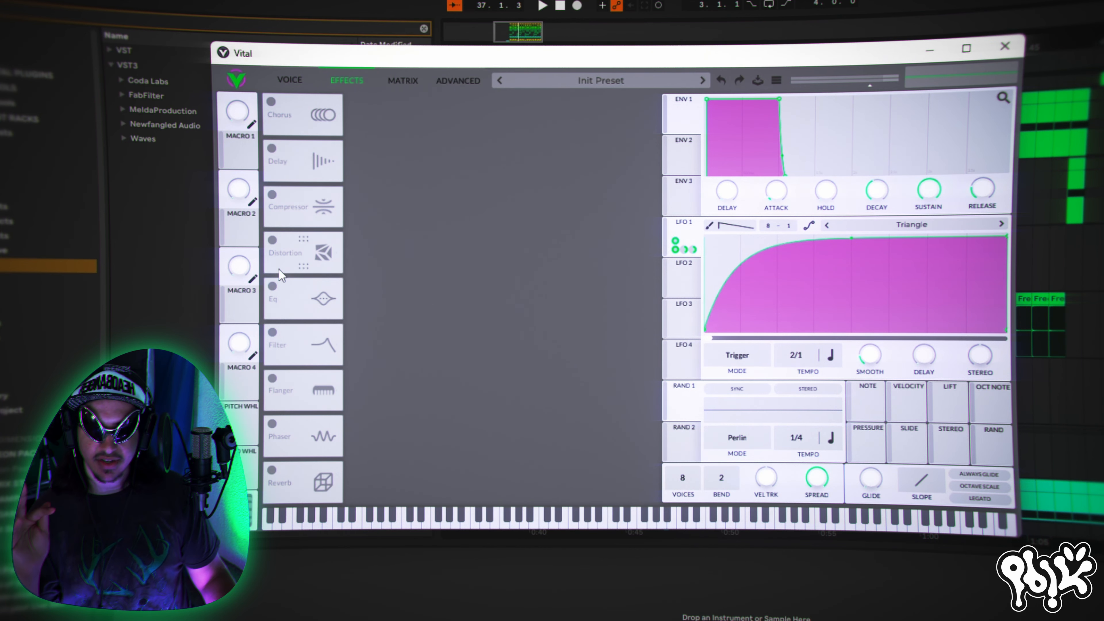
click(272, 241)
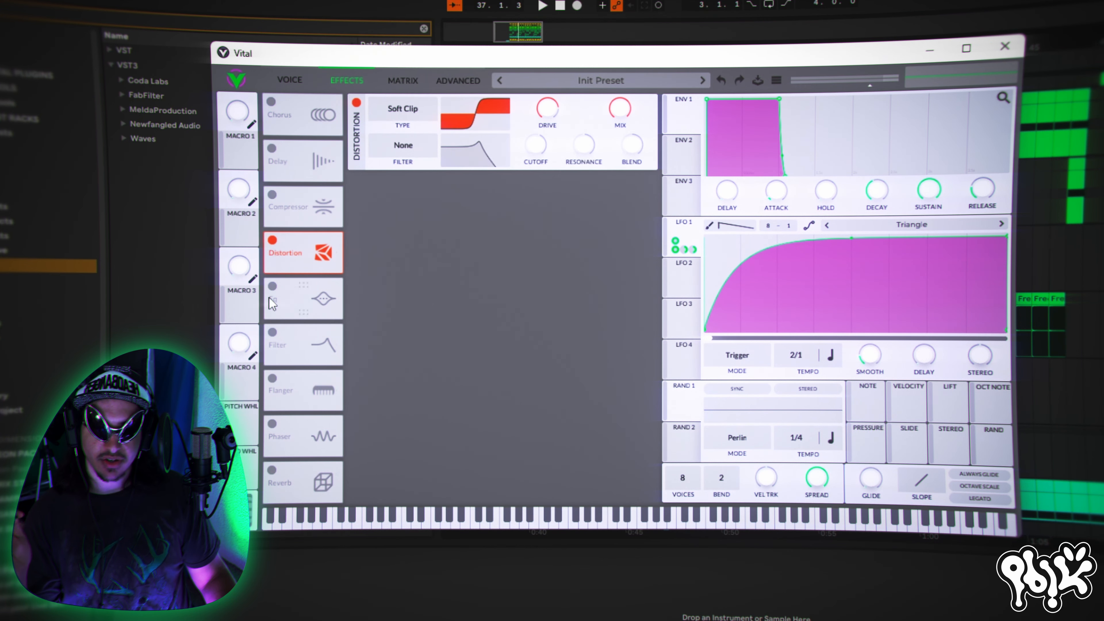
click(272, 195)
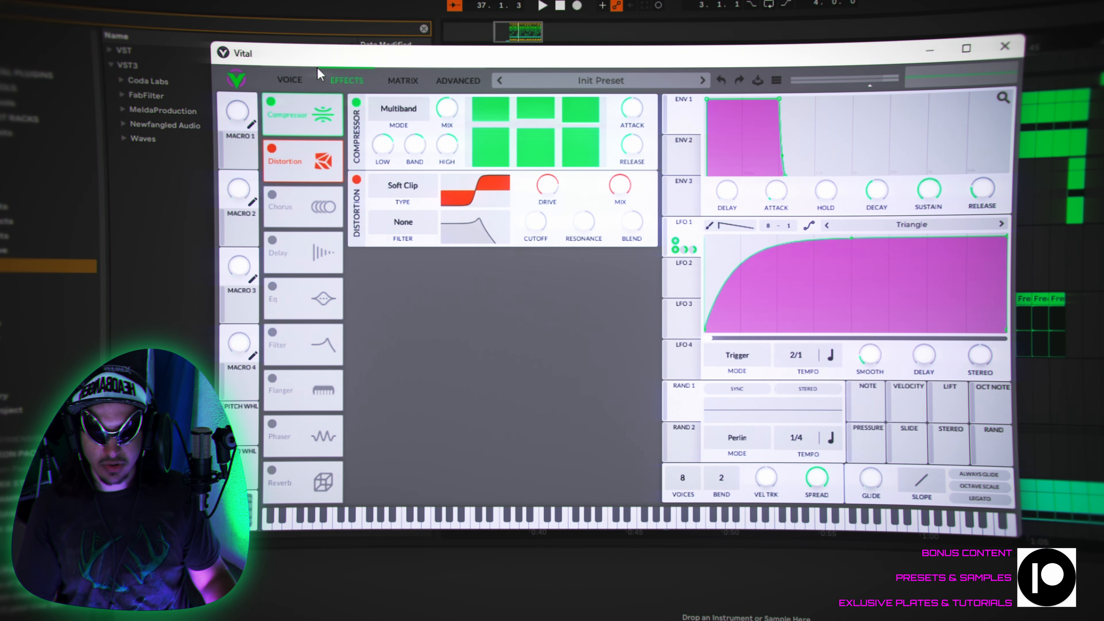
click(304, 73)
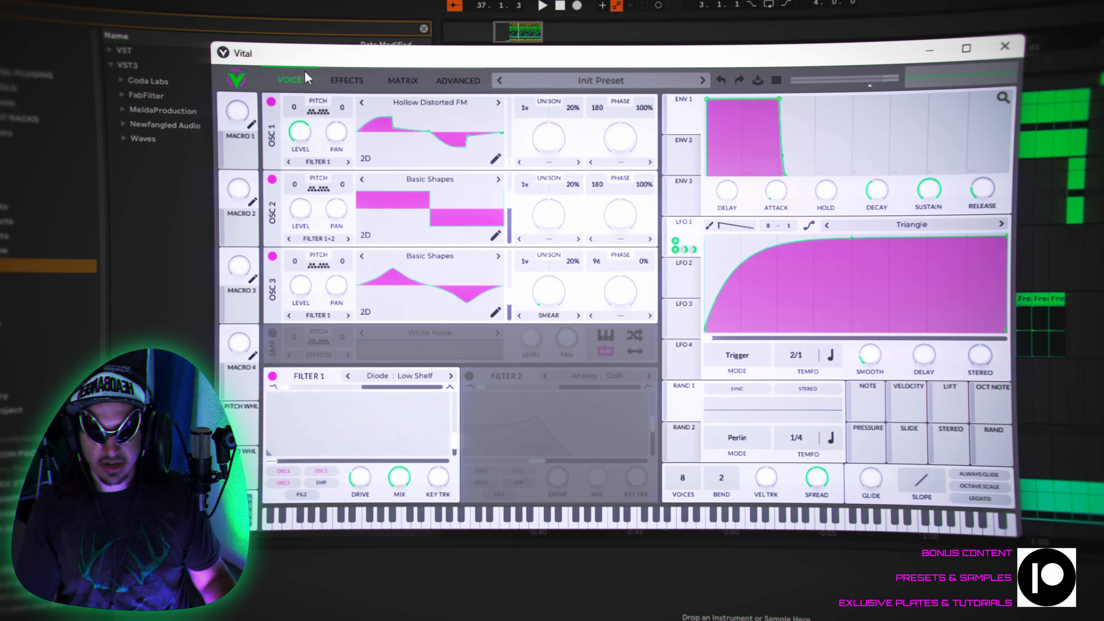
click(347, 80)
click(317, 79)
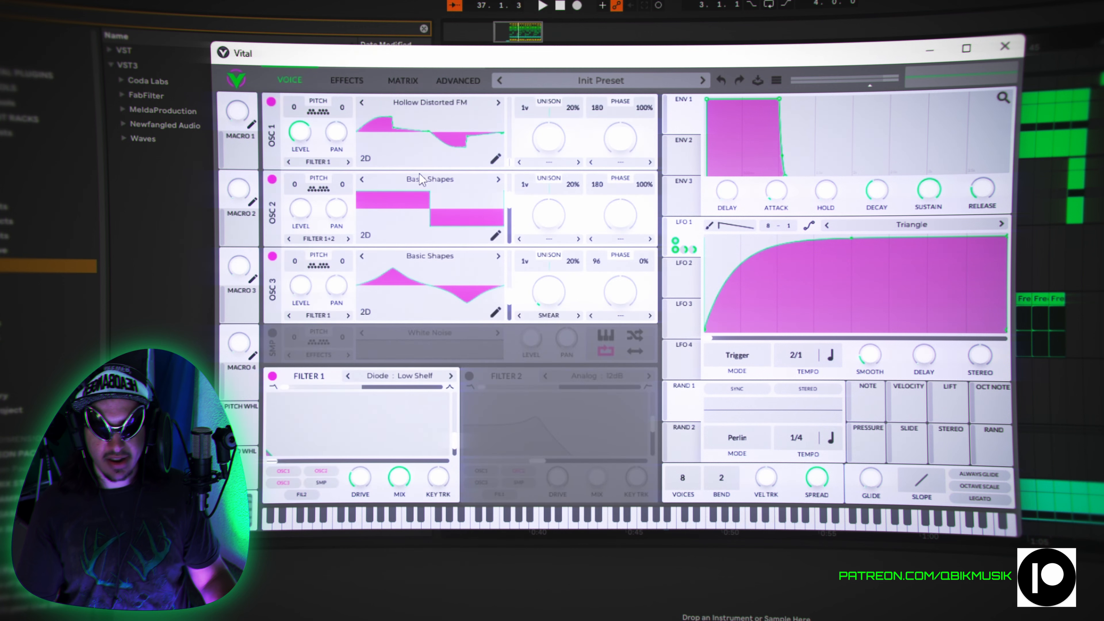
click(347, 81)
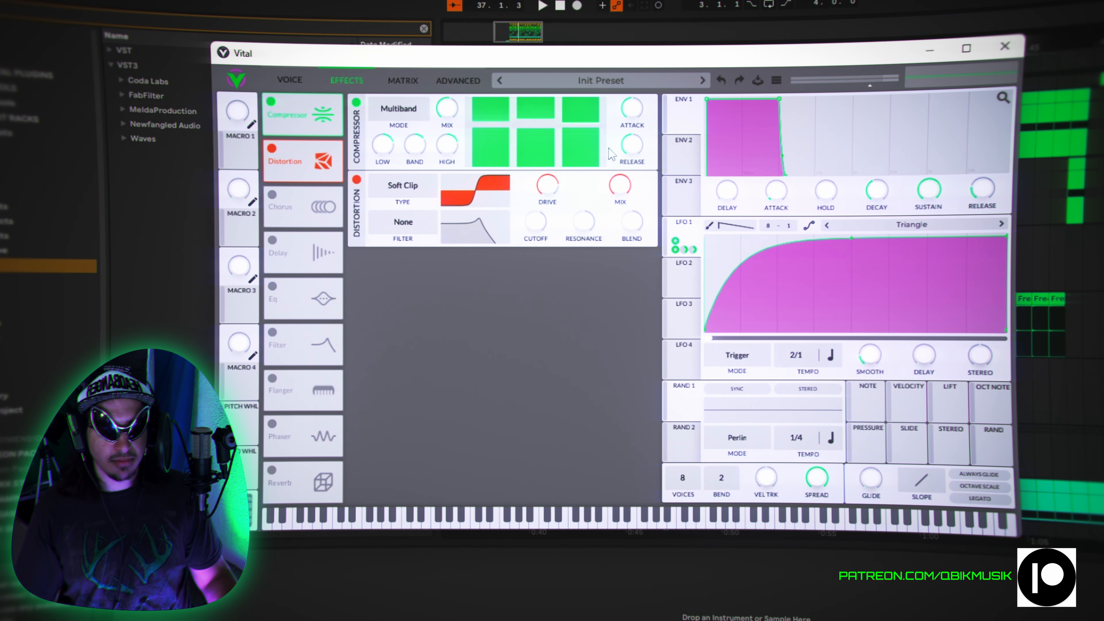
- Switch off the distortion to audition the sound through the compressor alone, and turn the distortion back on
click(279, 149)
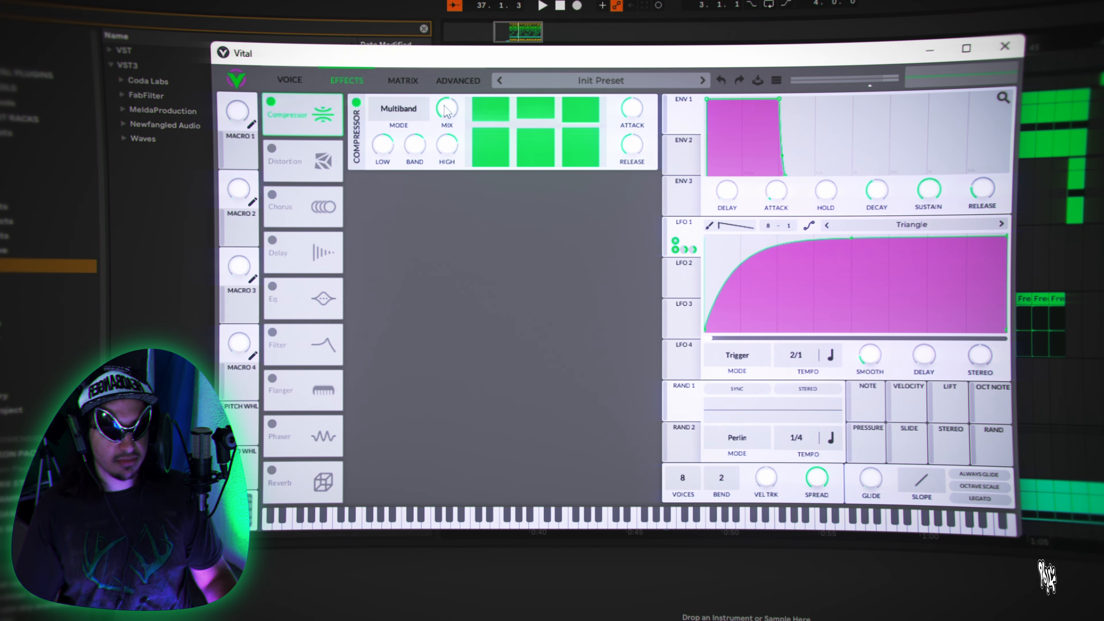
click(281, 74)
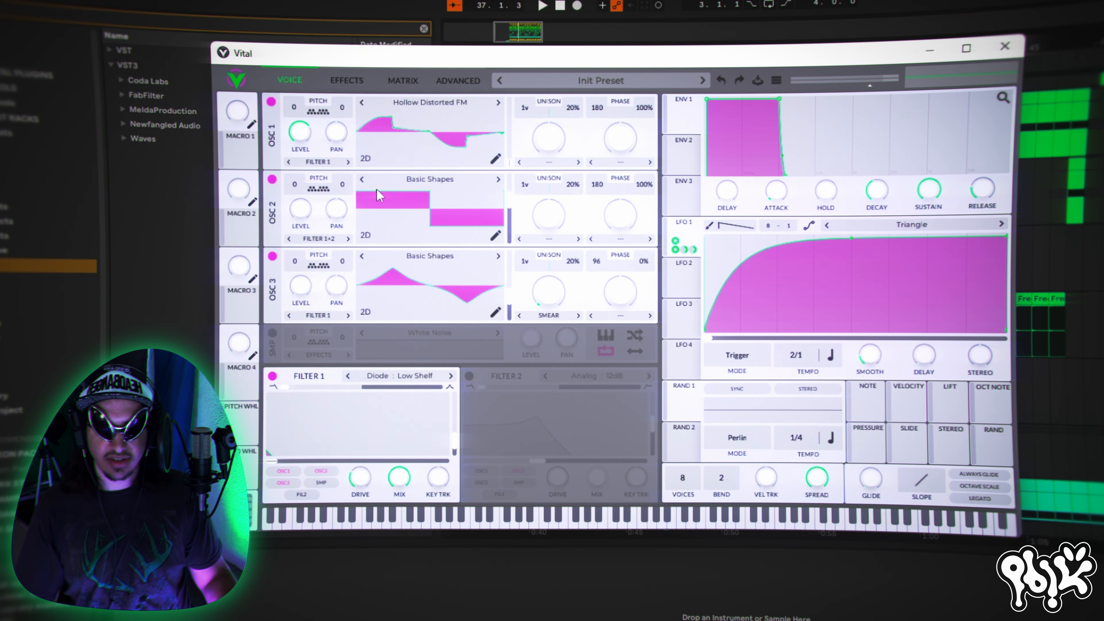
click(346, 81)
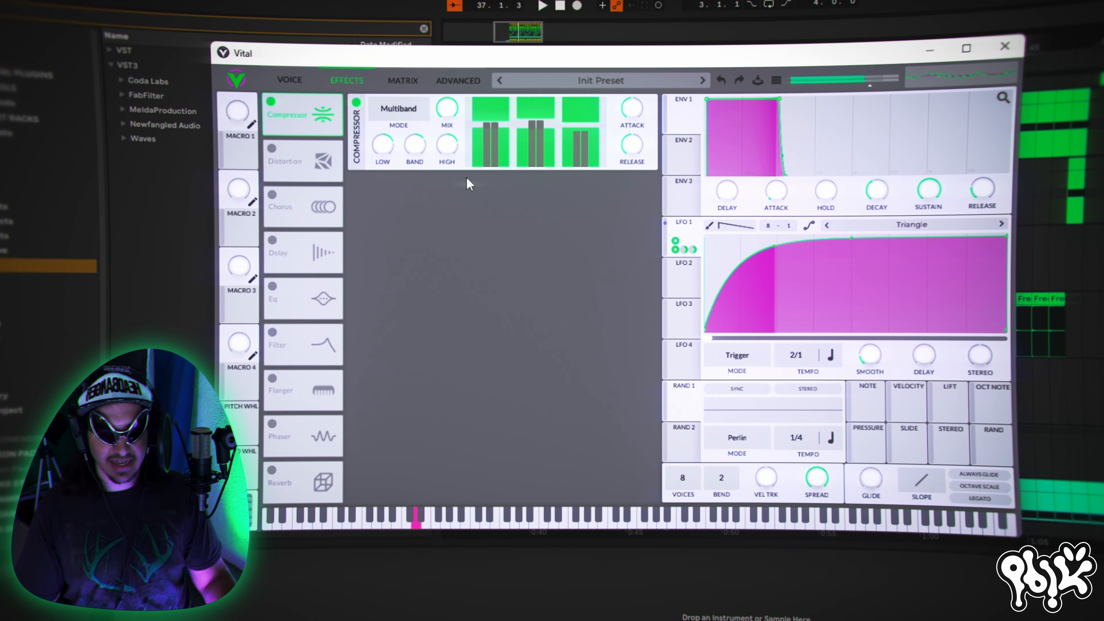
click(272, 149)
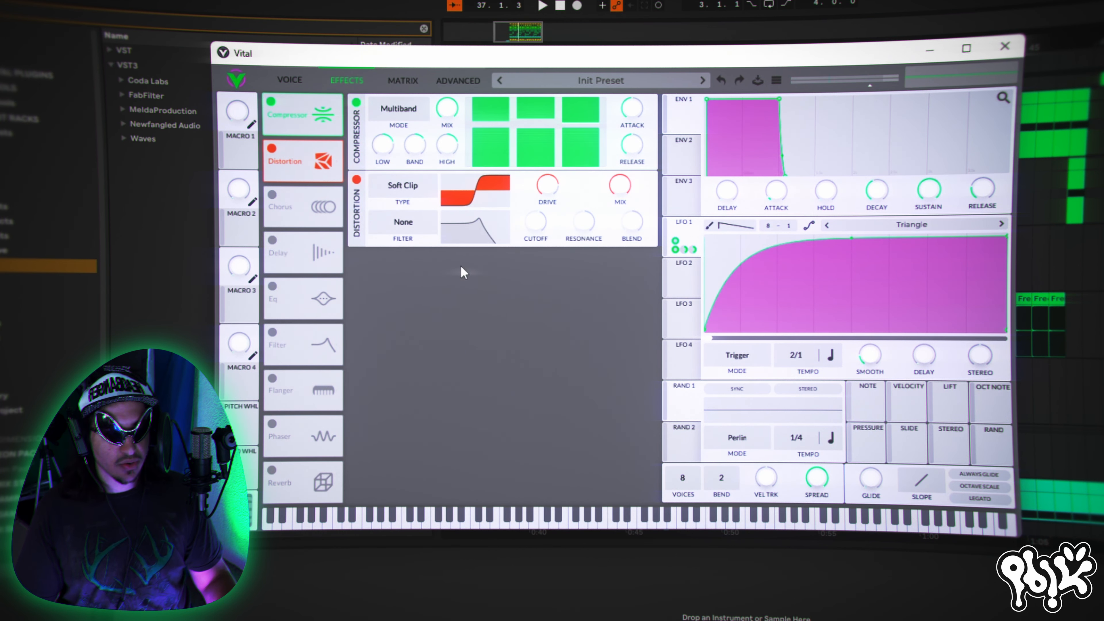
- Lower the Soft Clip distortion's mix and set its filter to Pre
click(548, 192)
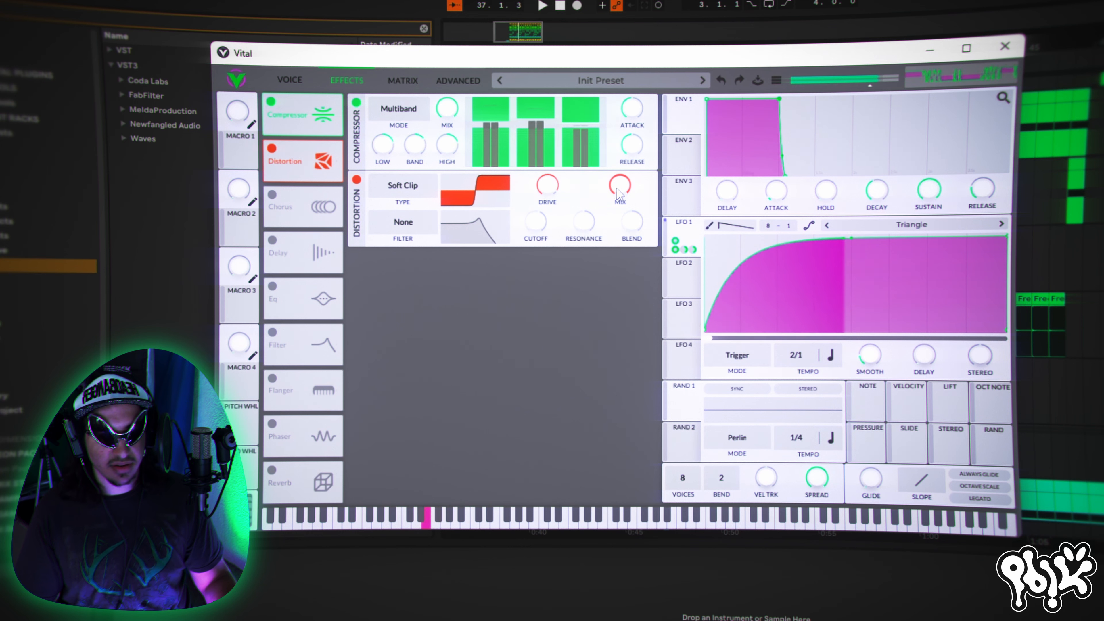
drag(621, 194, 602, 241)
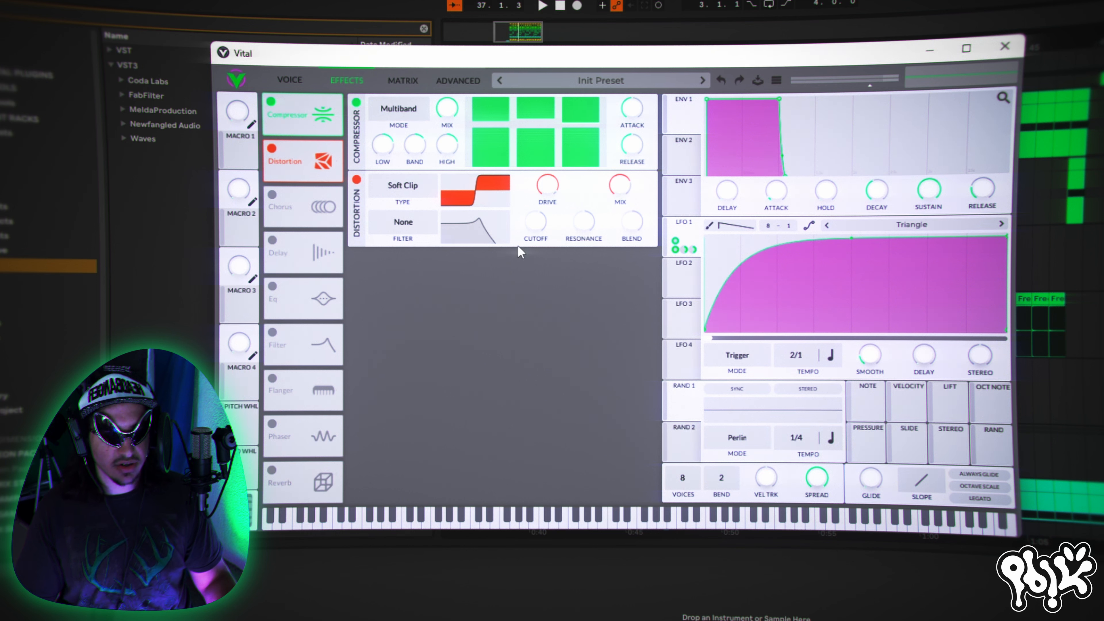
click(415, 219)
click(406, 261)
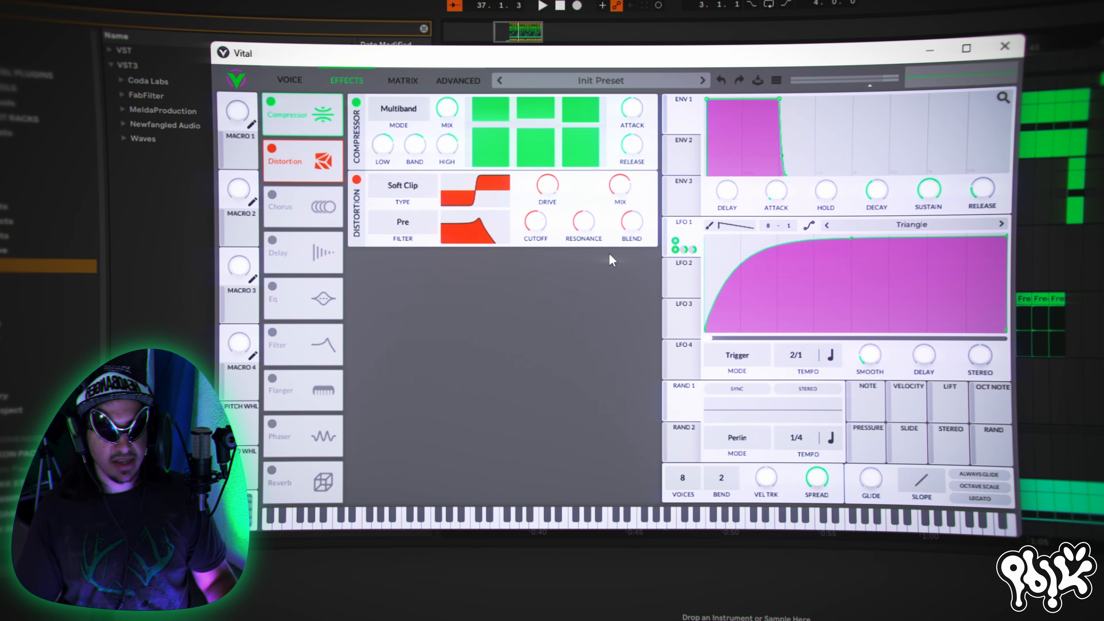
- Set the distortion filter's resonance to about 36%, adjust its blend, and set its cutoff to about 50 semitones
mouse_move(589, 228)
drag(589, 229, 595, 254)
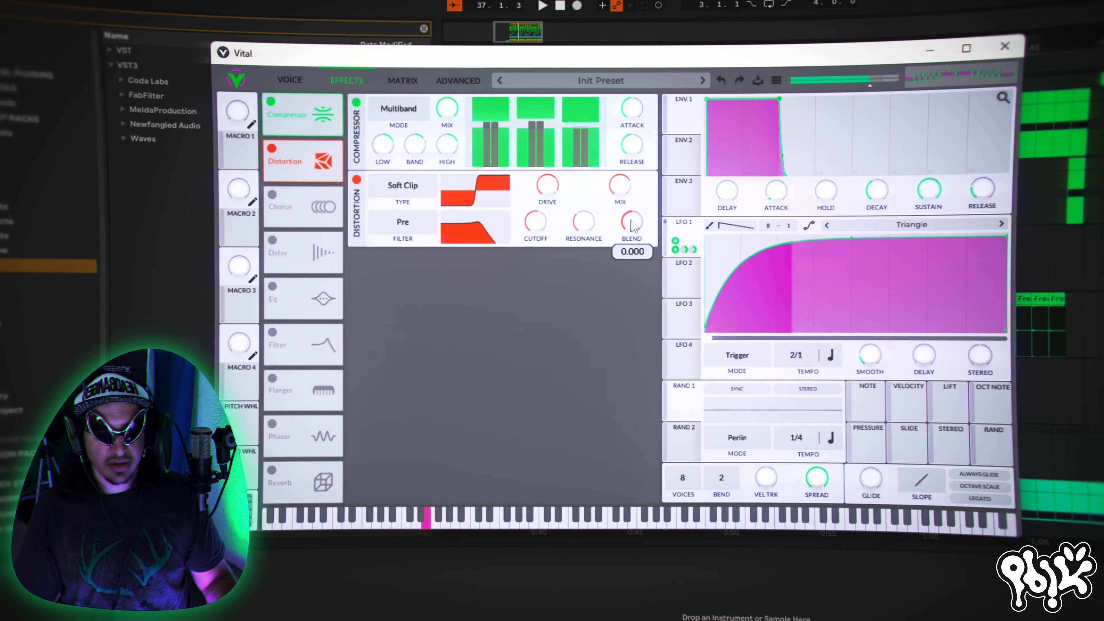
drag(734, 291, 736, 261)
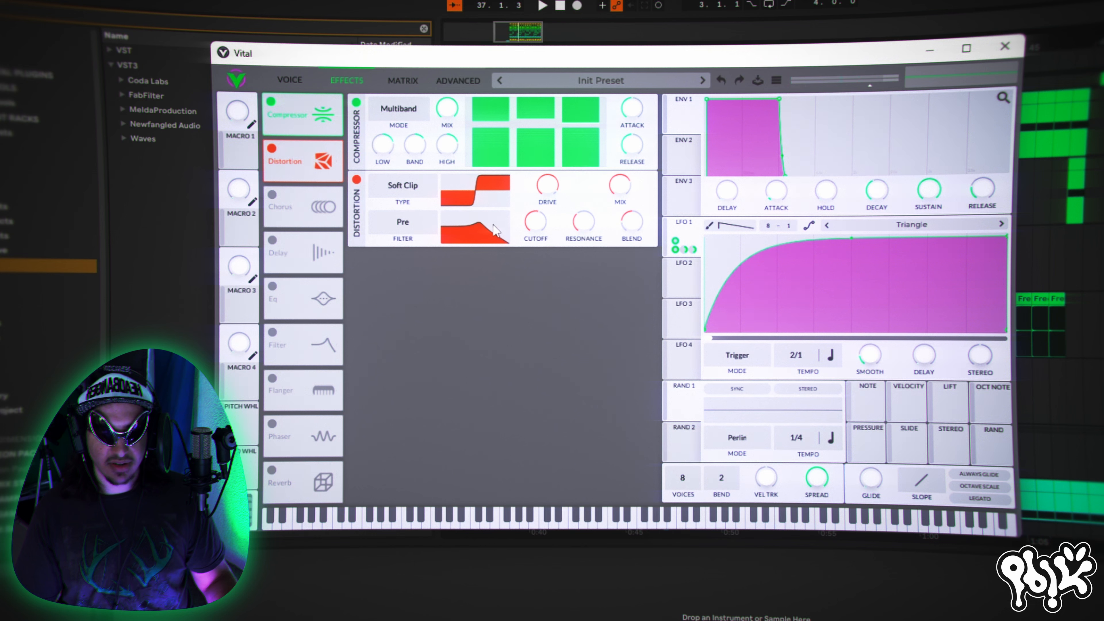
drag(539, 228, 535, 240)
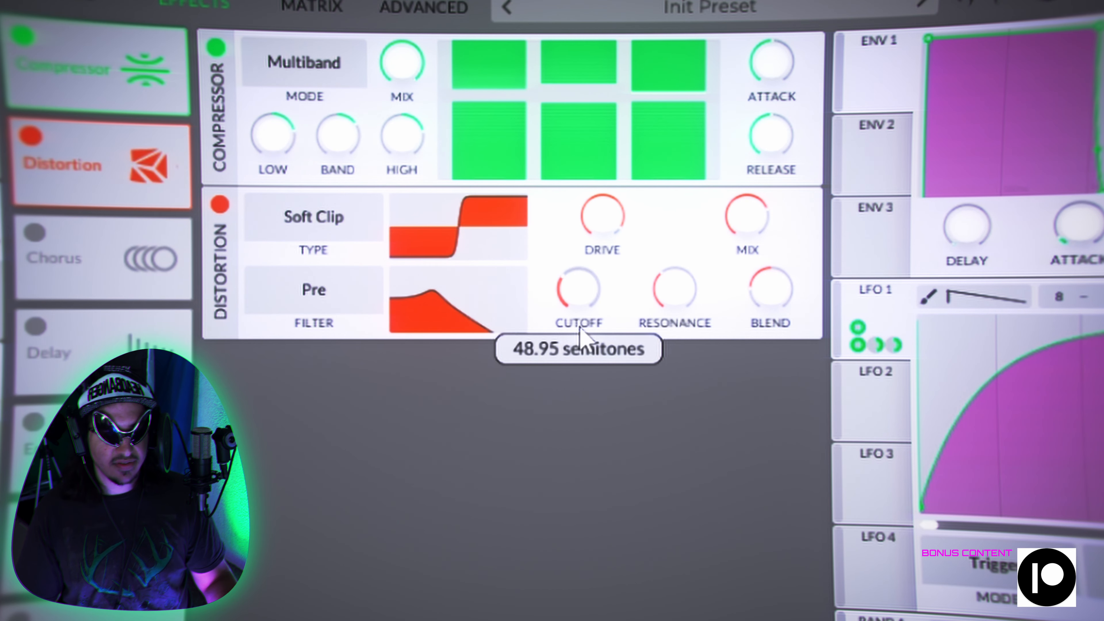
drag(580, 335, 580, 332)
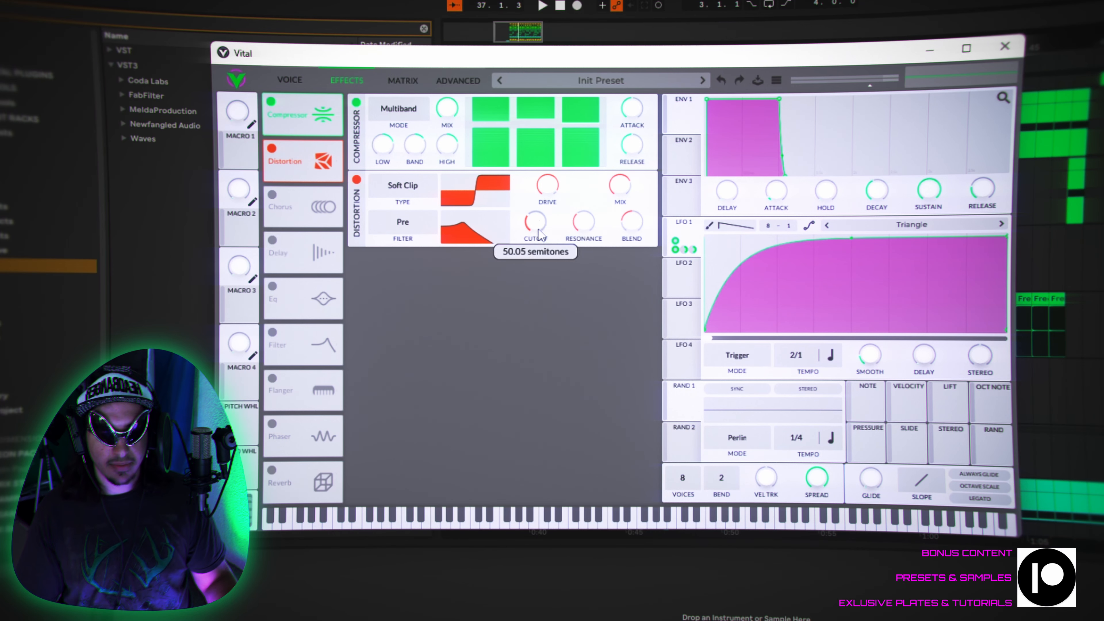
click(392, 223)
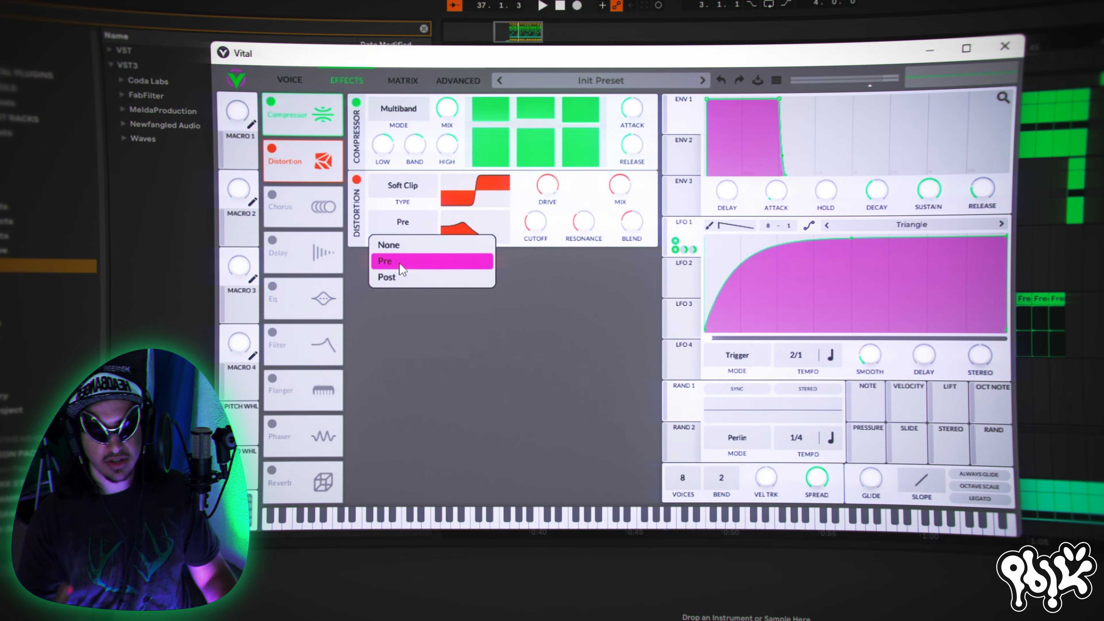
click(612, 325)
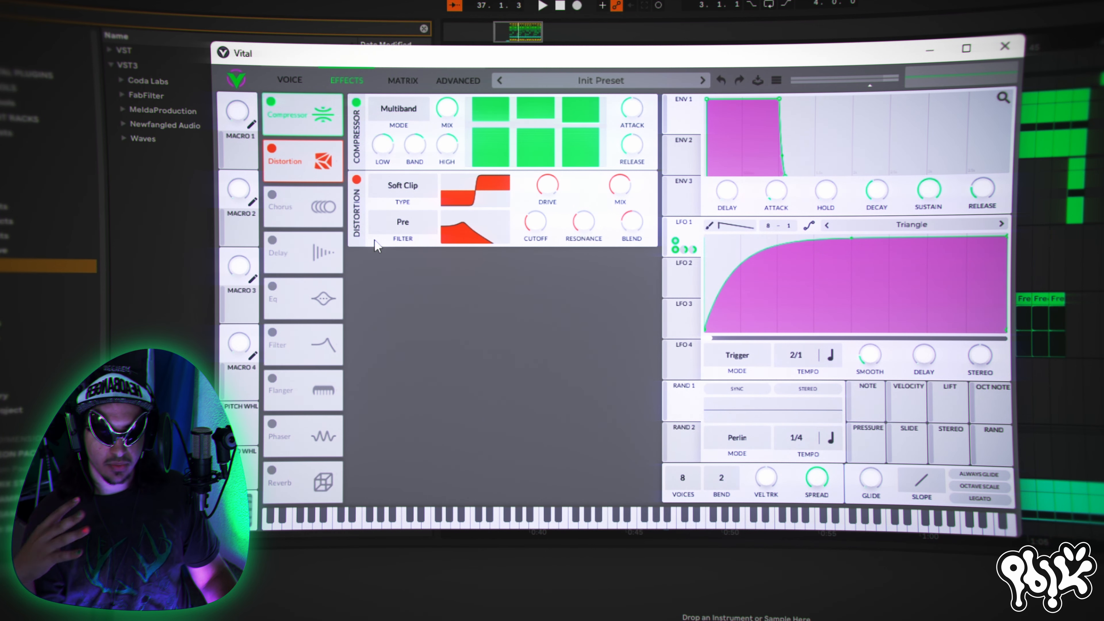
click(289, 78)
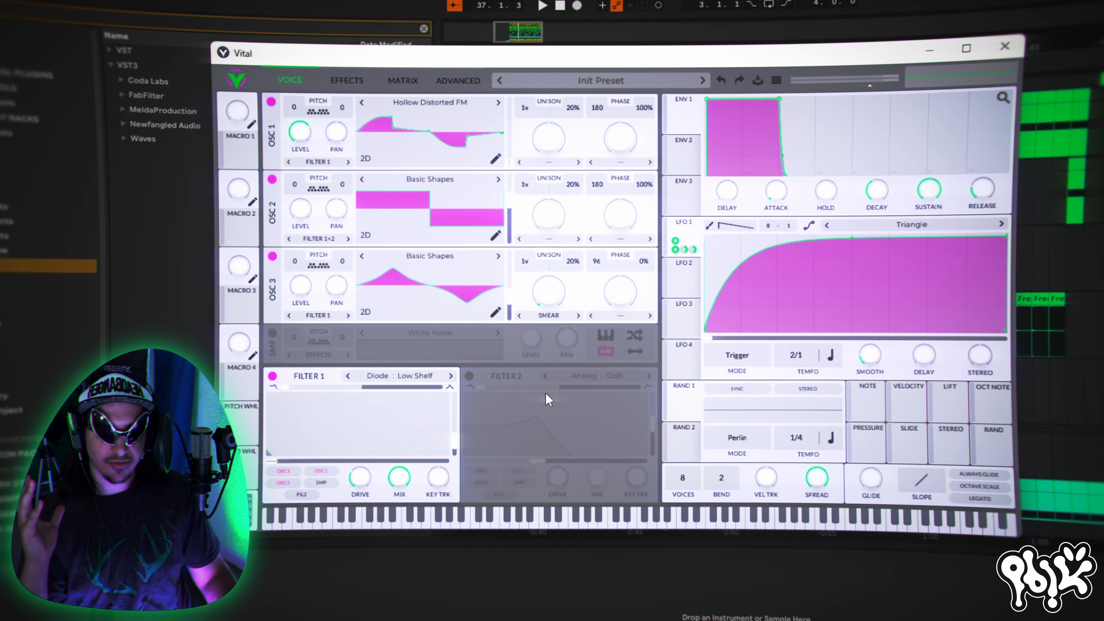
click(346, 80)
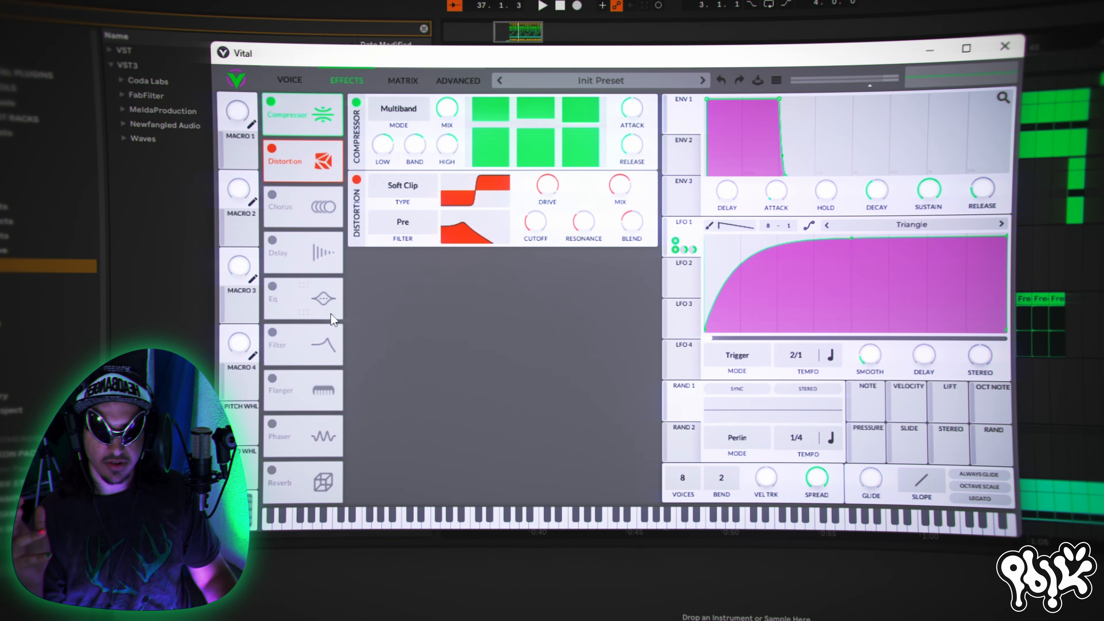
click(272, 331)
click(272, 331)
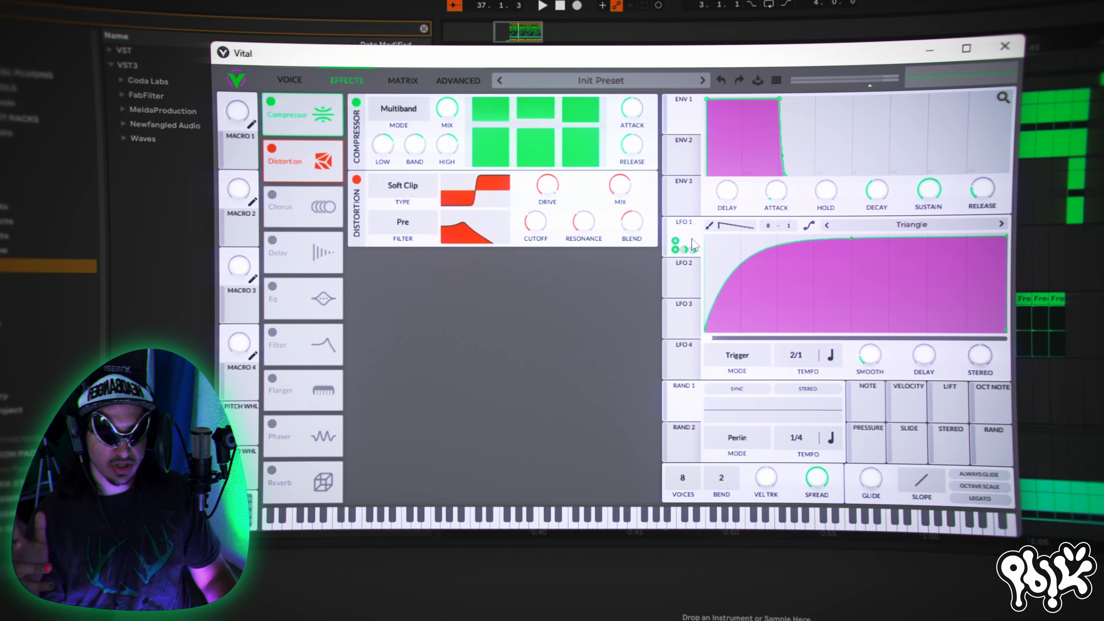
- Modulate the distortion filter's cutoff with LFO 1, and add an EQ ahead of the Compressor in the effects chain
drag(693, 246, 536, 255)
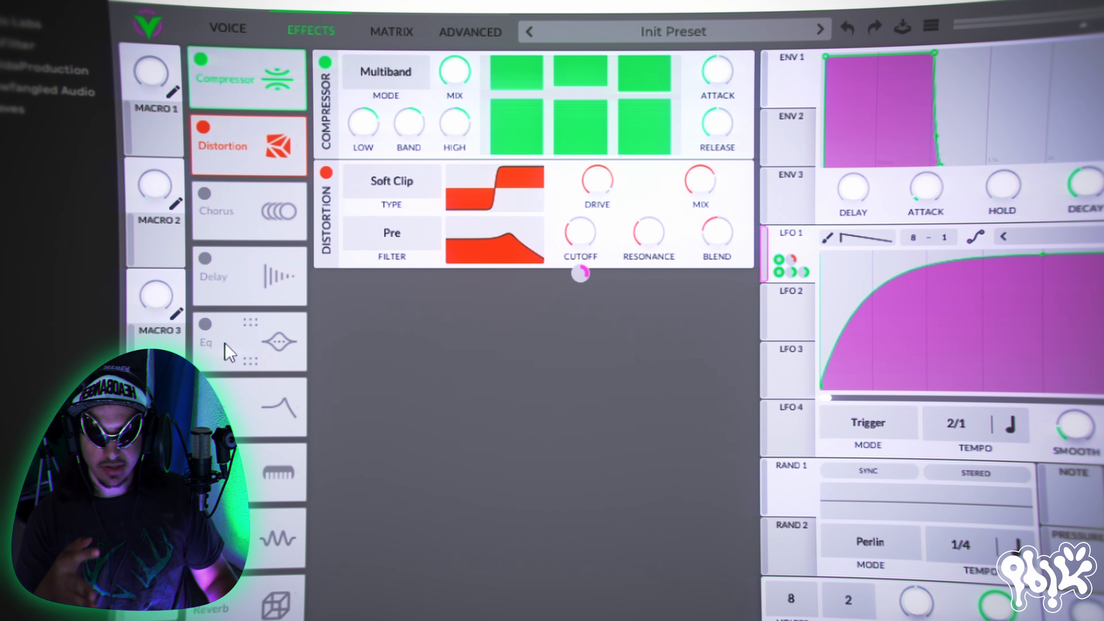
drag(229, 353, 324, 96)
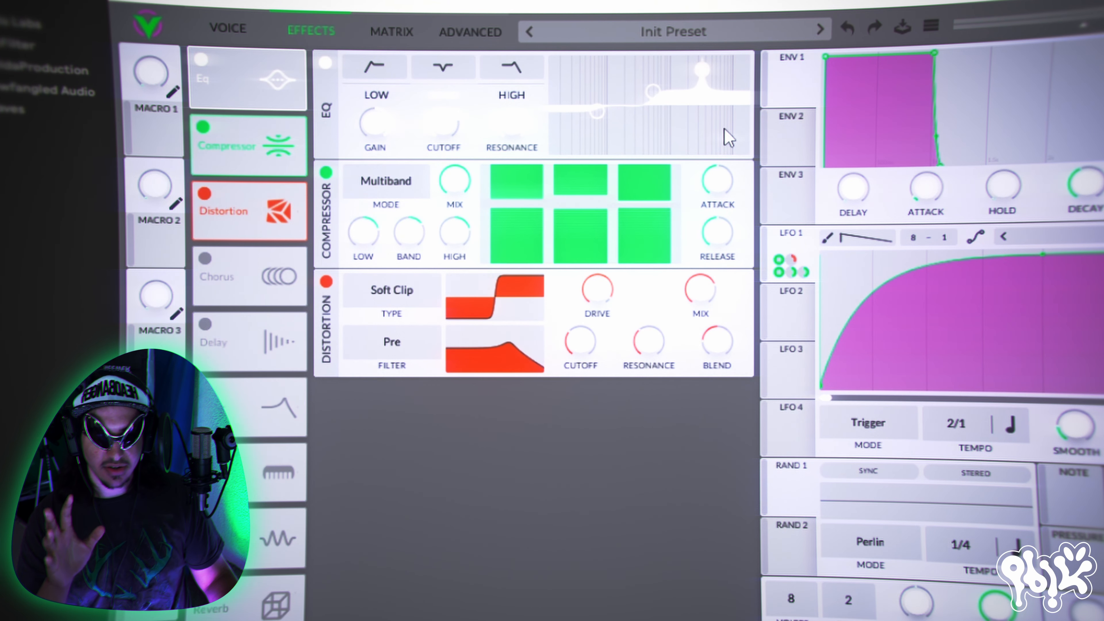
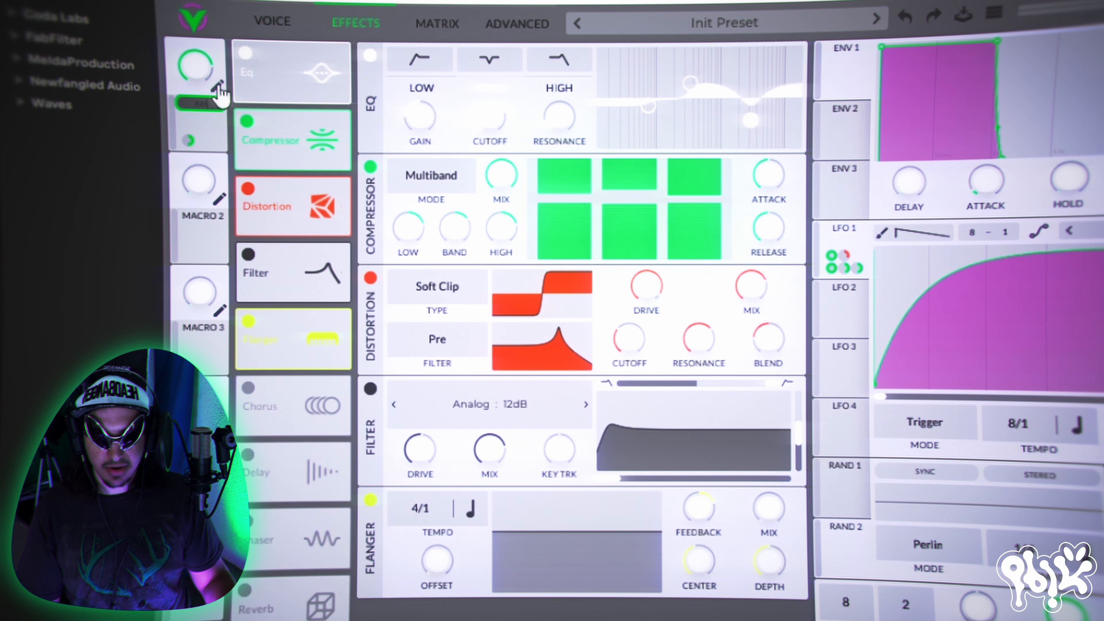
- Name Macro 1 RATE, and assign Macro 2 to the flanger's mix, trying it turned up with a raised flanger offset
key(Return)
drag(204, 245, 768, 561)
drag(197, 181, 205, 85)
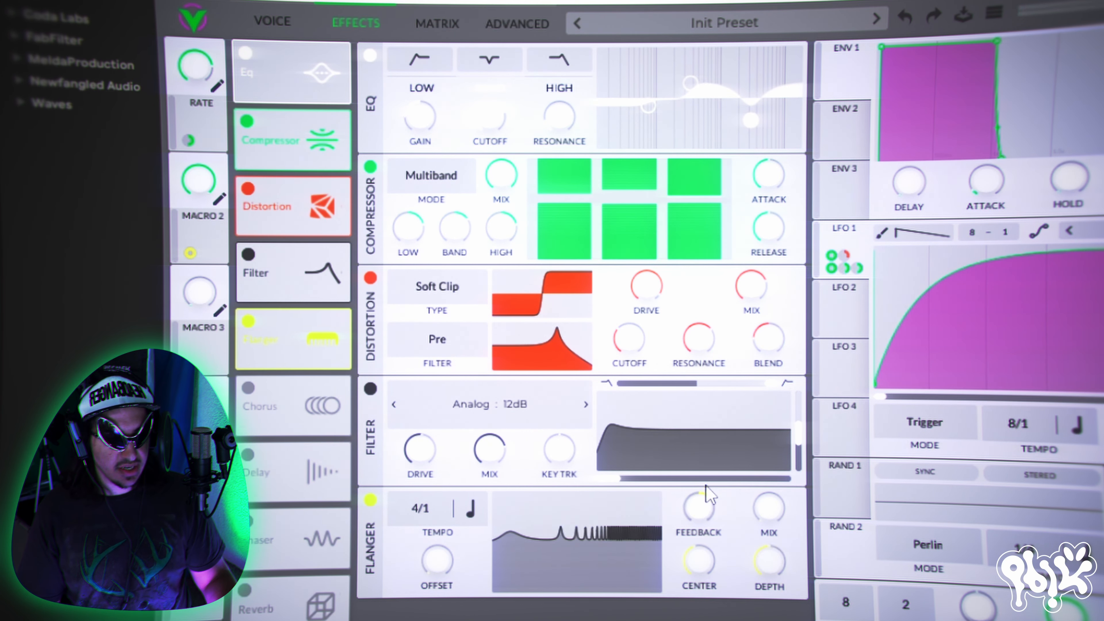
drag(453, 574, 458, 529)
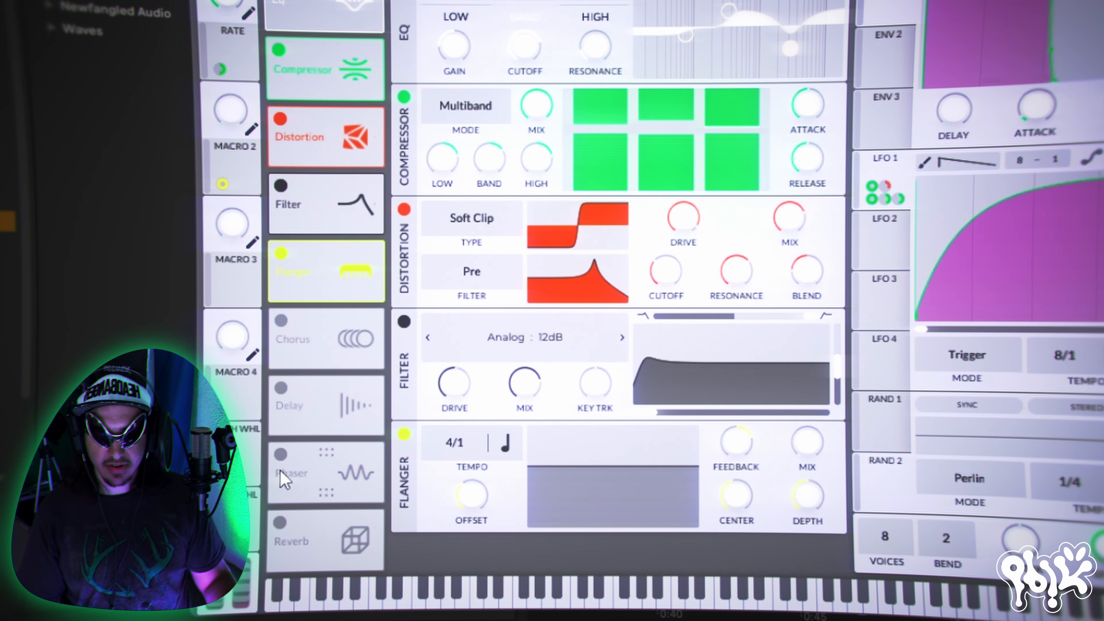
- Enable the Reverb effect and move it directly after the Flanger in the effects chain
click(279, 522)
drag(356, 540, 355, 323)
scroll(648, 513, down, 3)
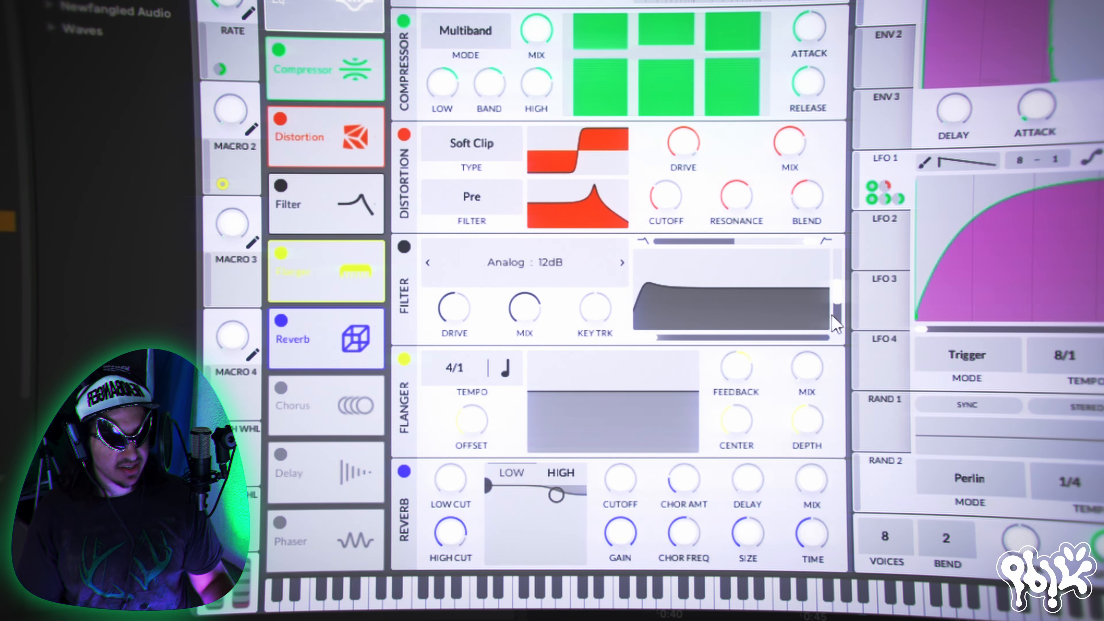
- Lower the reverb's high shelf, try its cutoff at 0 semitones, and shorten the reverb time
click(512, 475)
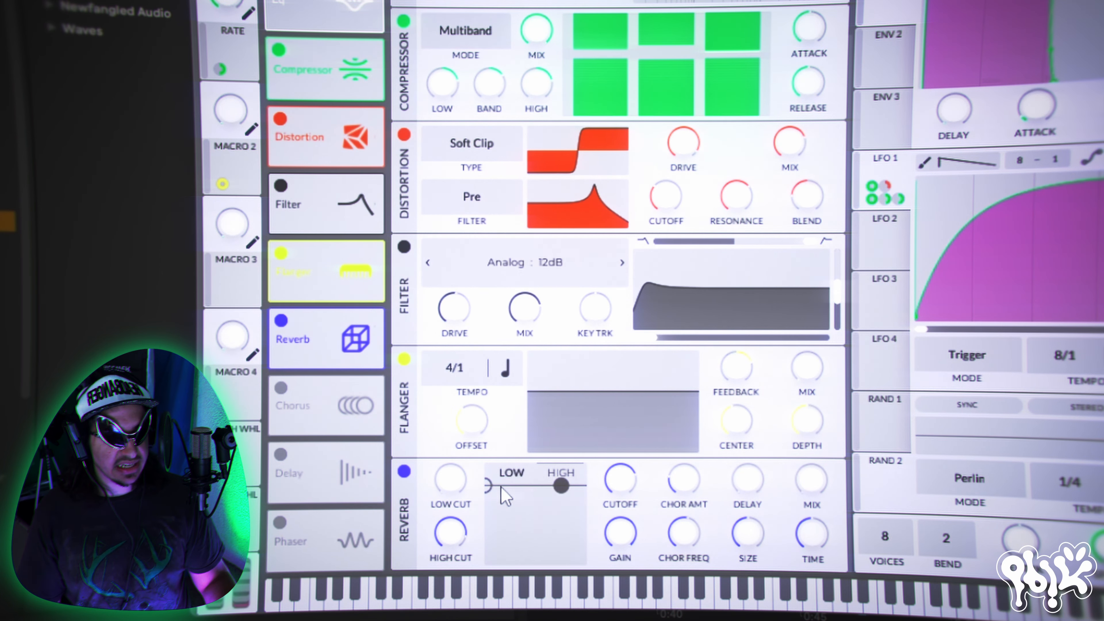
drag(550, 489, 551, 502)
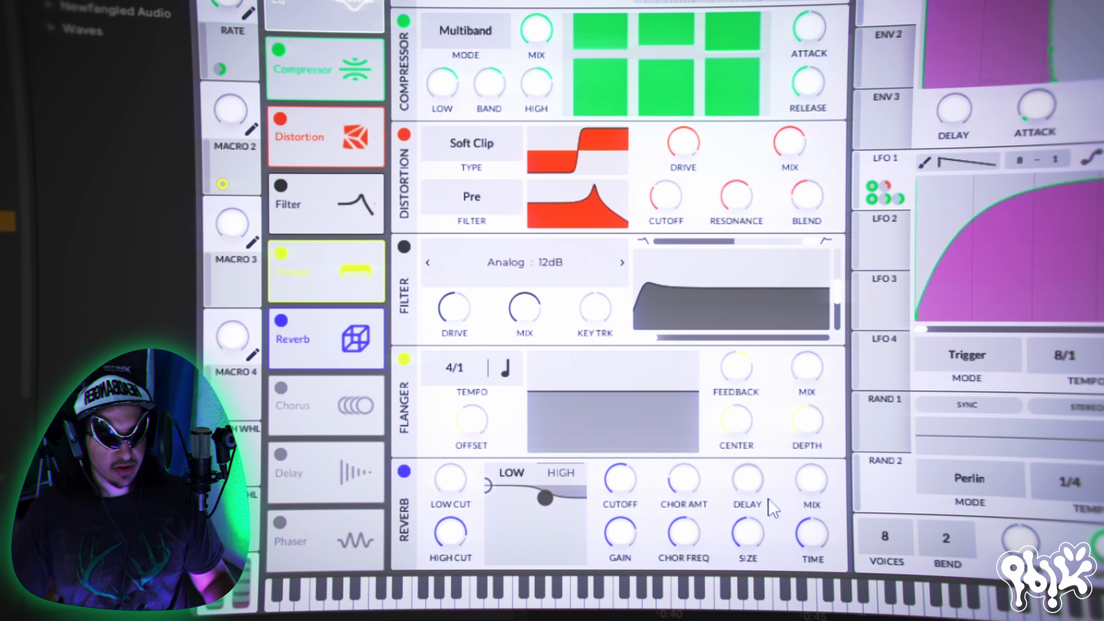
drag(623, 485, 621, 561)
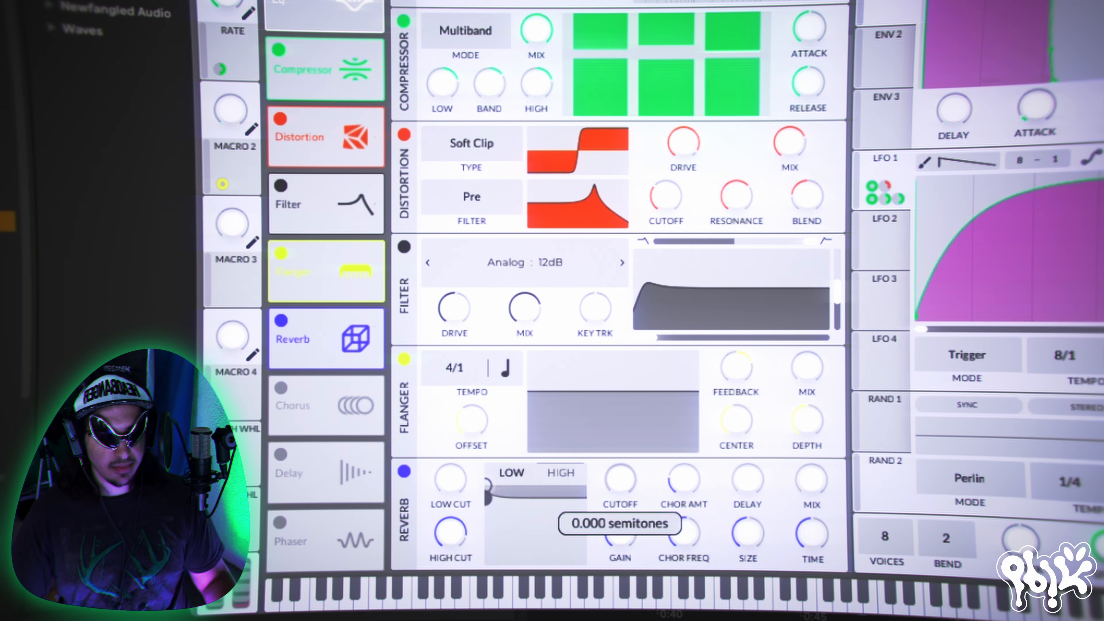
drag(812, 534, 826, 568)
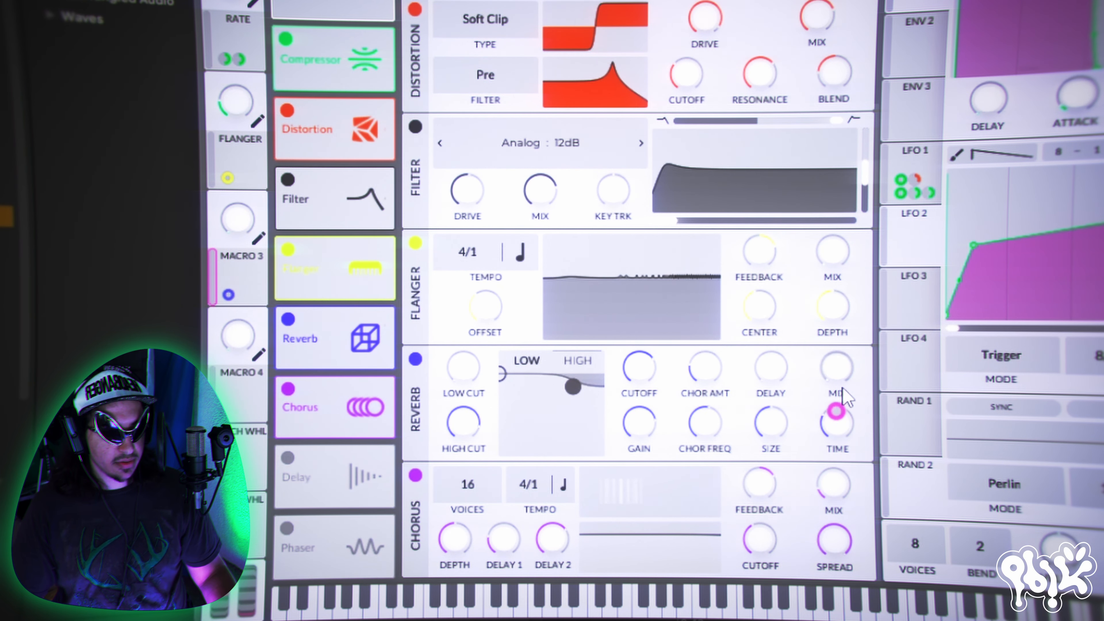
- Set Macro 3's reverb mix modulation to 0.445, name the macro SPACE, and audition the SPACE and FLANGER macros
mouse_move(232, 300)
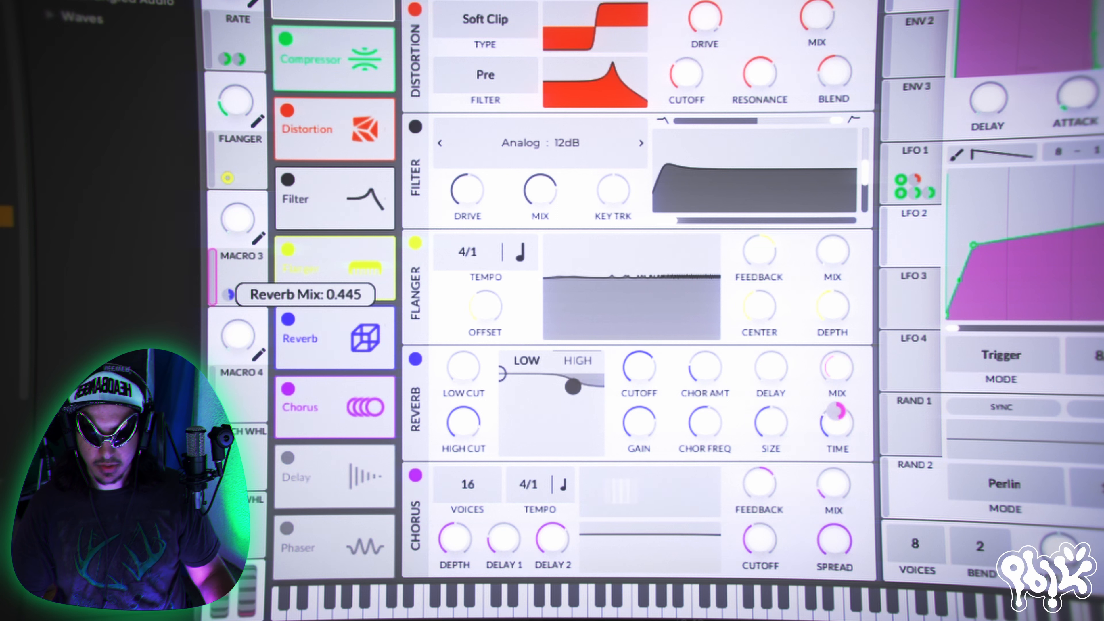
click(260, 237)
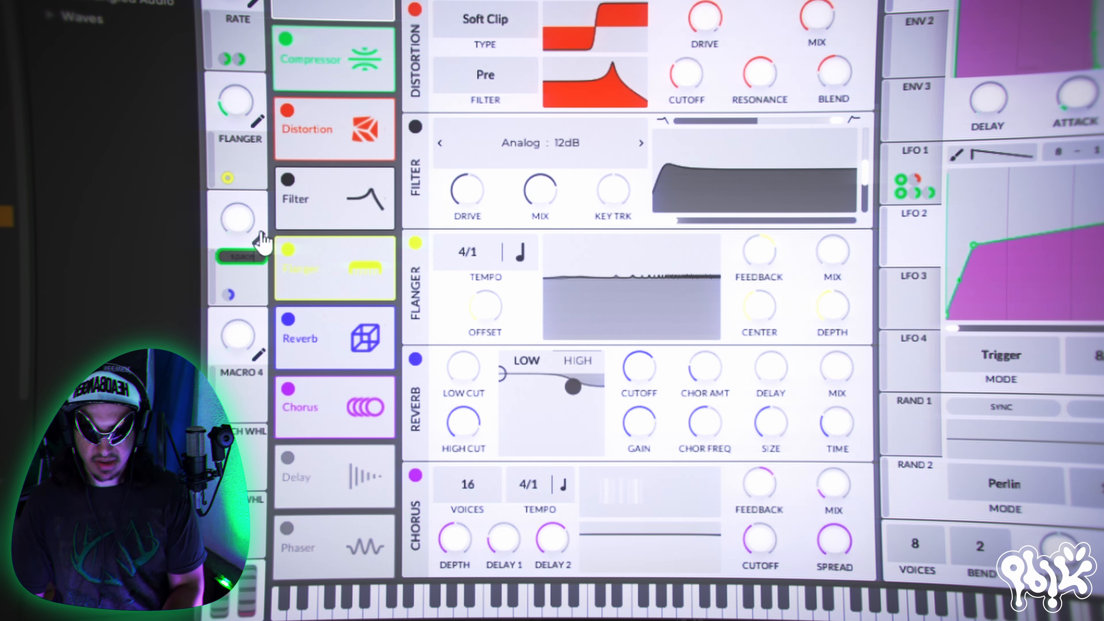
text(space)
key(Return)
drag(242, 220, 257, 107)
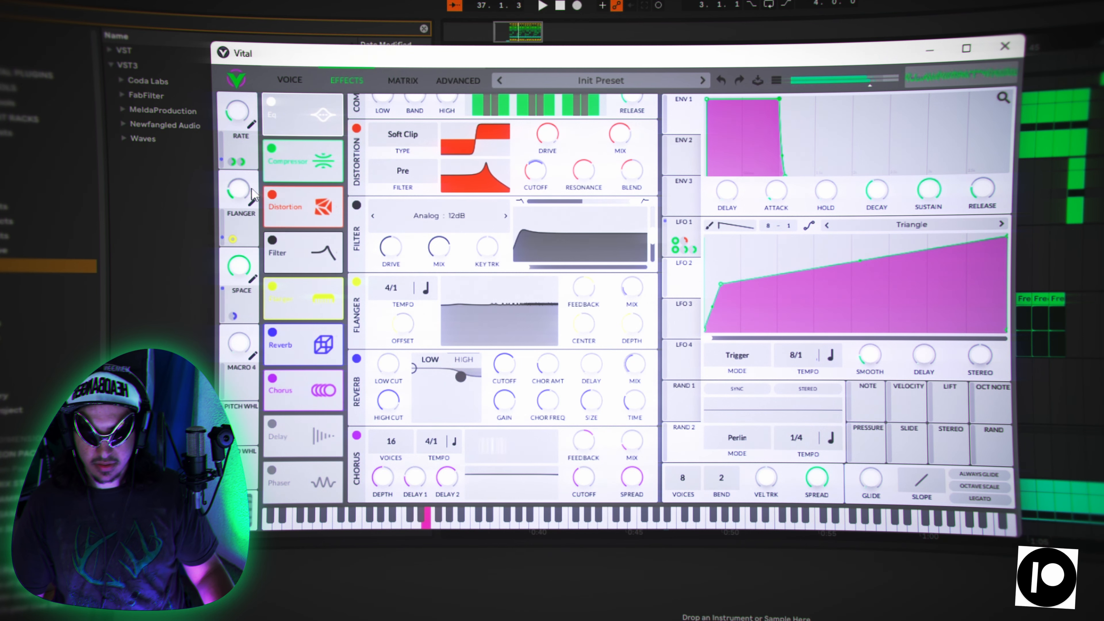
drag(252, 192, 265, 121)
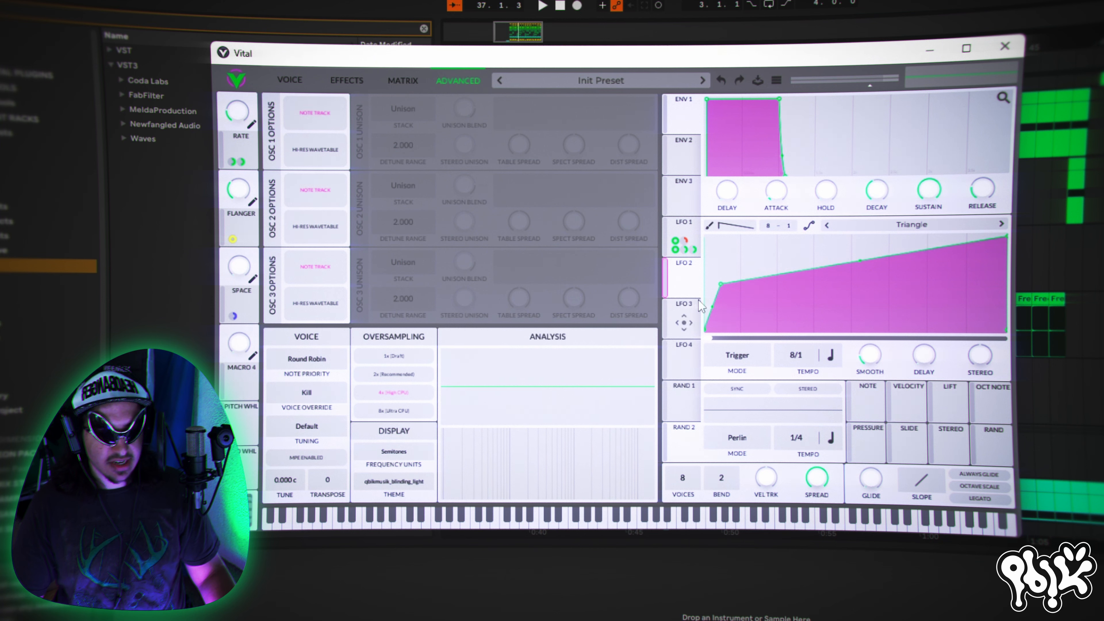
- Modulate the global voice tune with LFO 2 and adjust the modulation amount
mouse_move(797, 373)
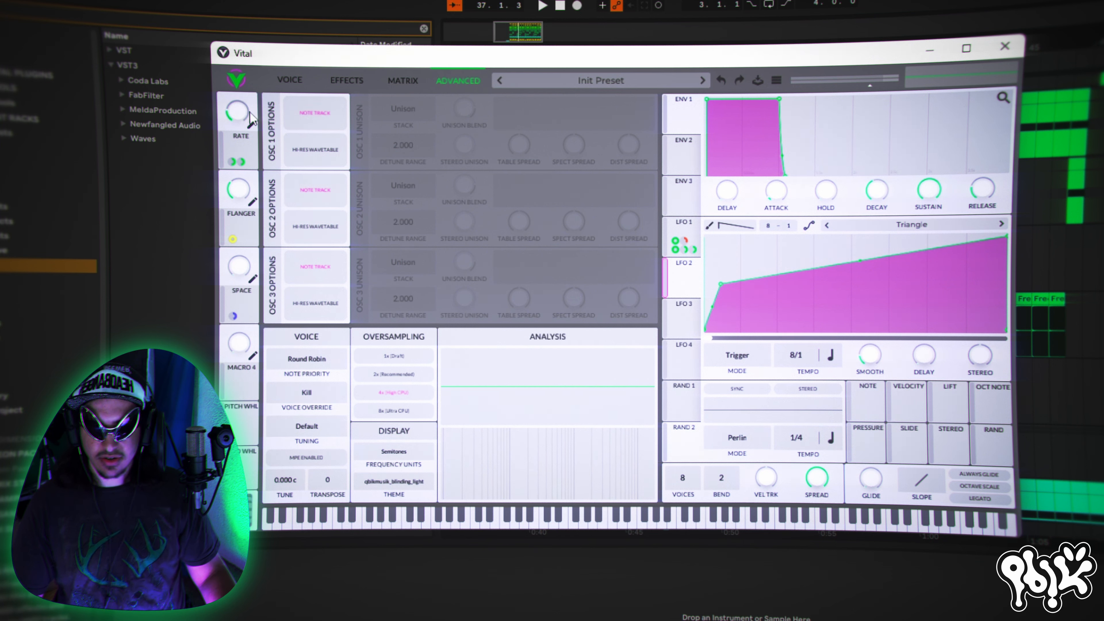
drag(683, 282, 290, 486)
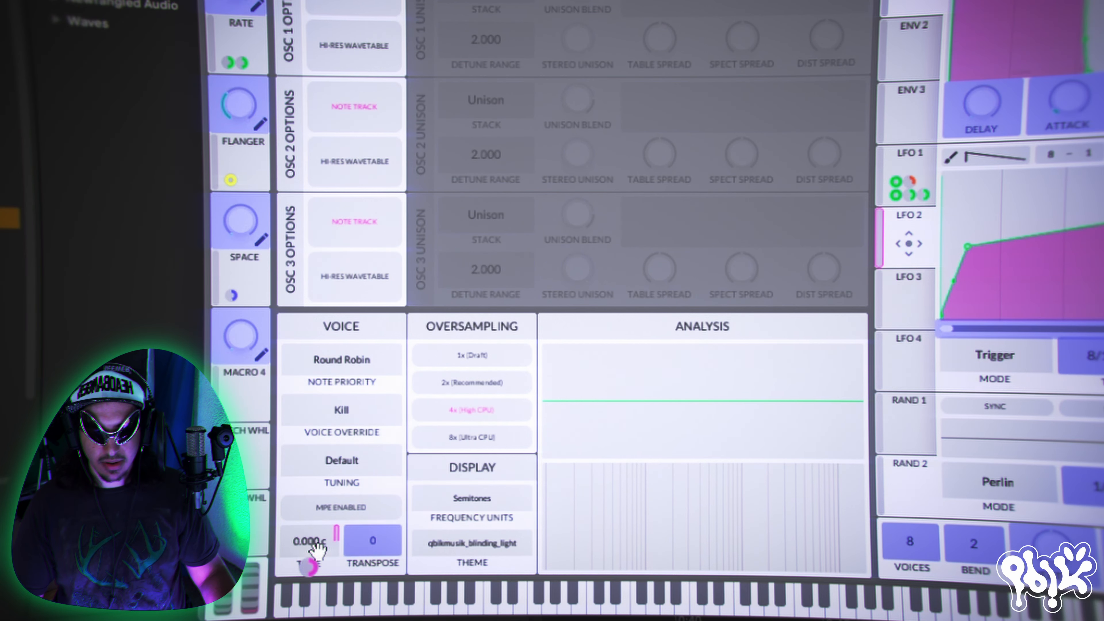
drag(316, 550, 317, 549)
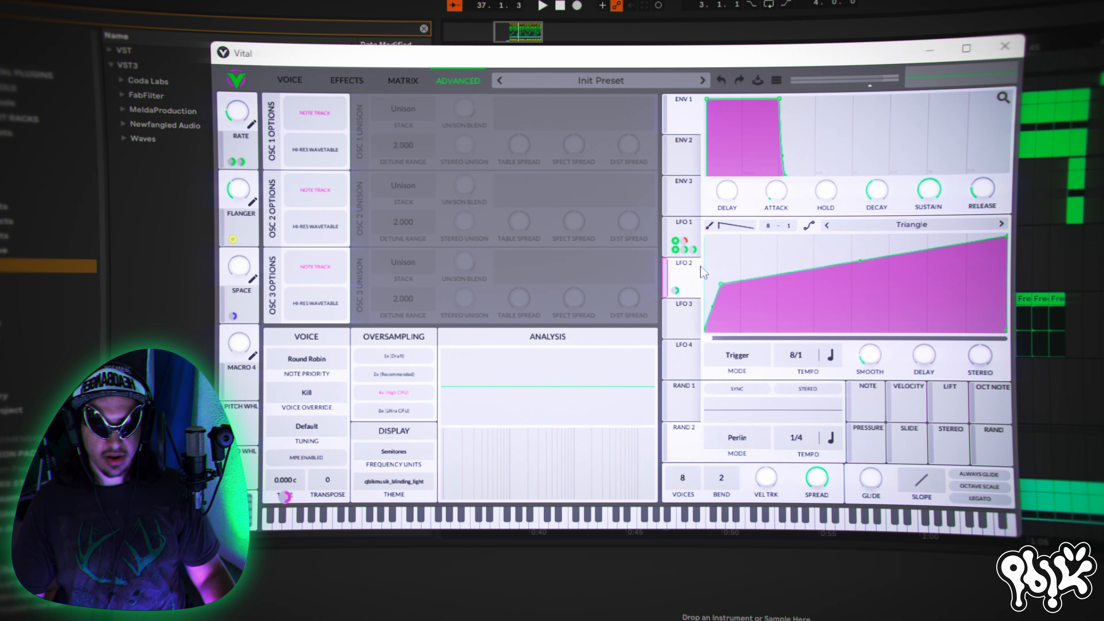
- Modulate the effects filter's cutoff with LFO 2 and lower the filter's base cutoff
click(361, 60)
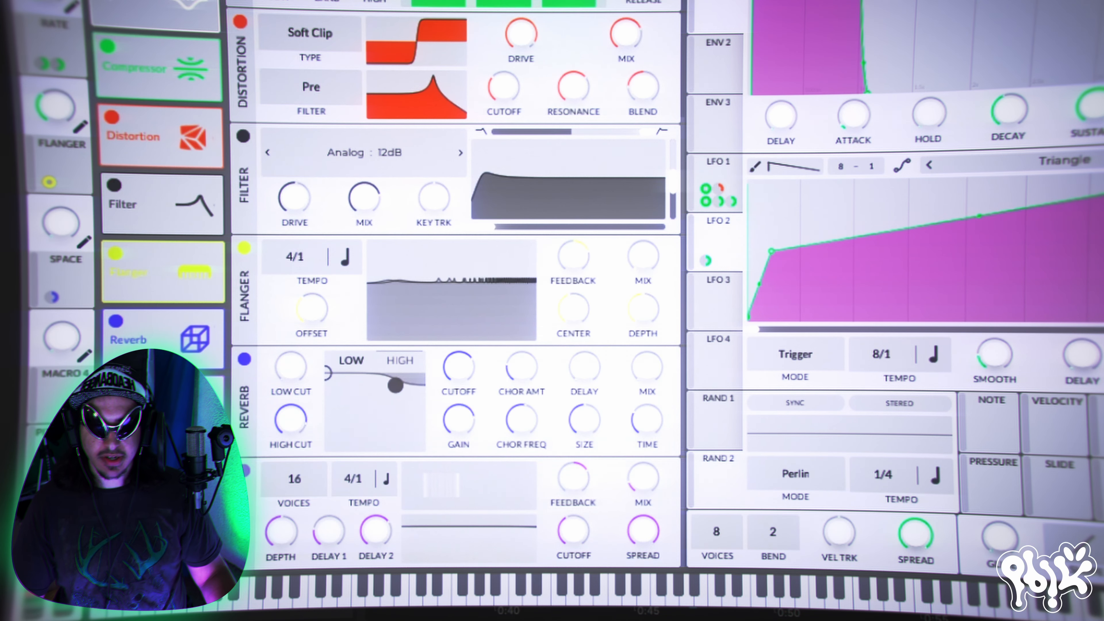
drag(705, 260, 570, 215)
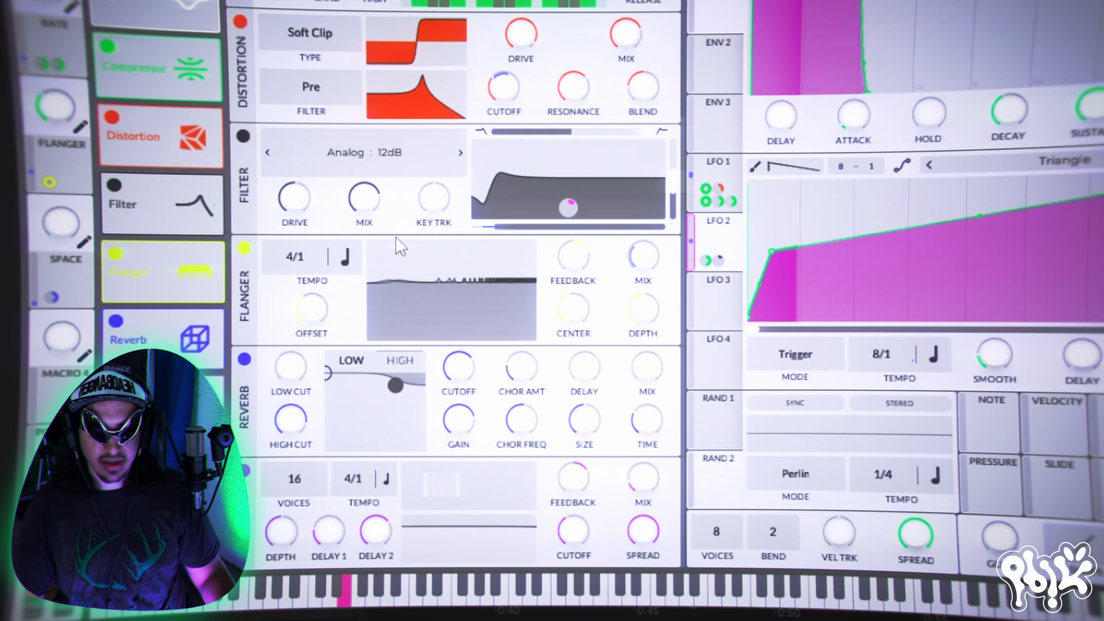
drag(487, 228, 471, 229)
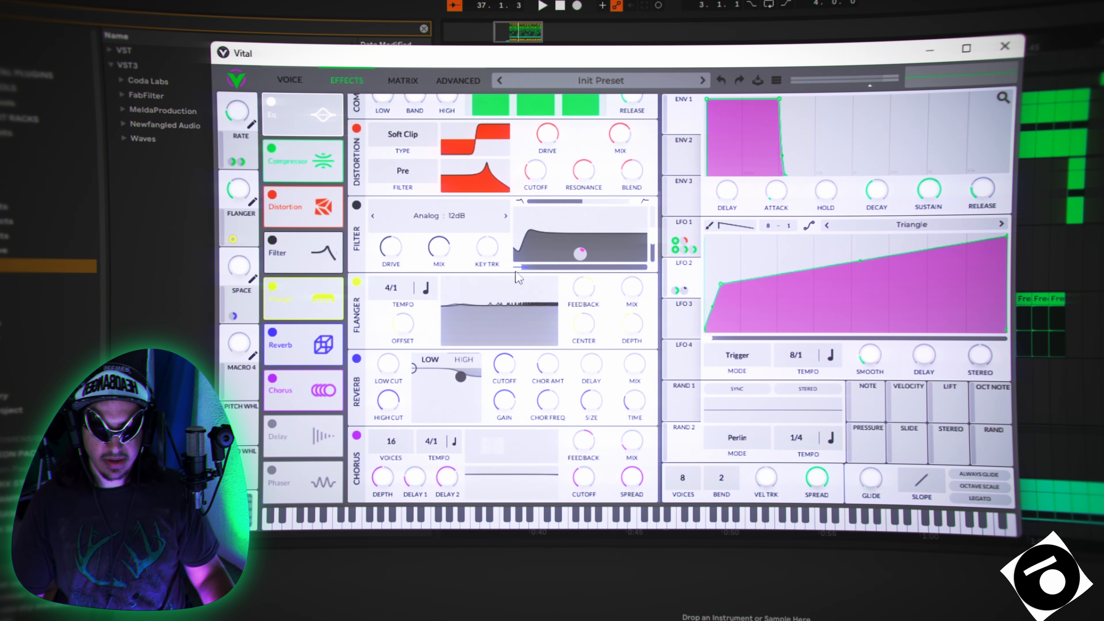
mouse_move(576, 250)
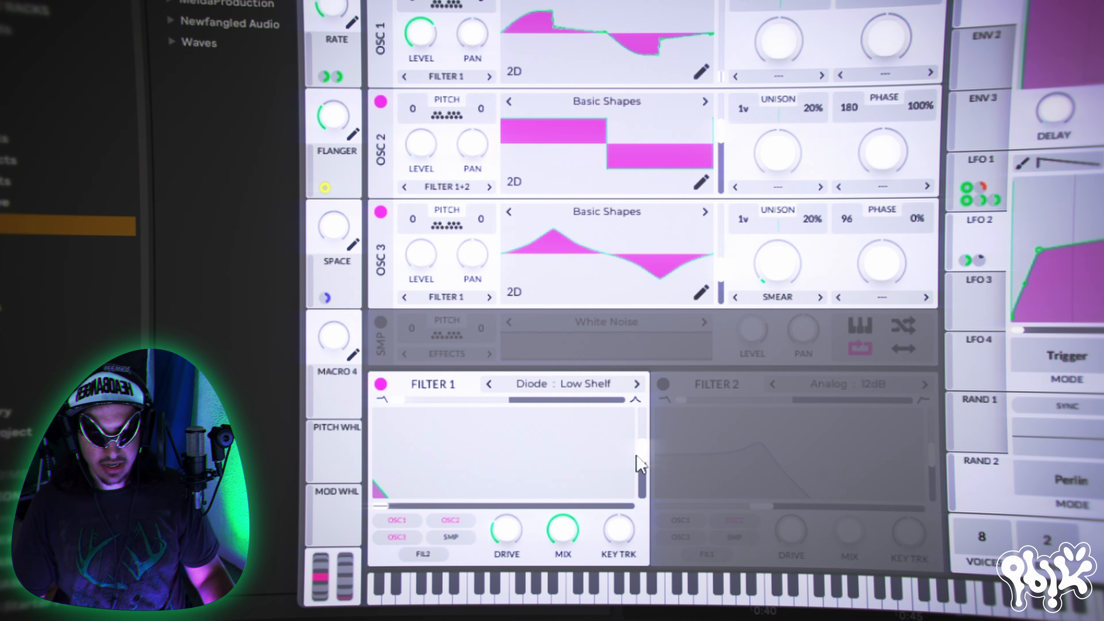
- Adjust the resonance of Filter 1, the Diode Low Shelf filter on the oscillators
mouse_move(637, 455)
mouse_down()
mouse_move(648, 439)
mouse_move(667, 445)
mouse_move(657, 454)
mouse_up()
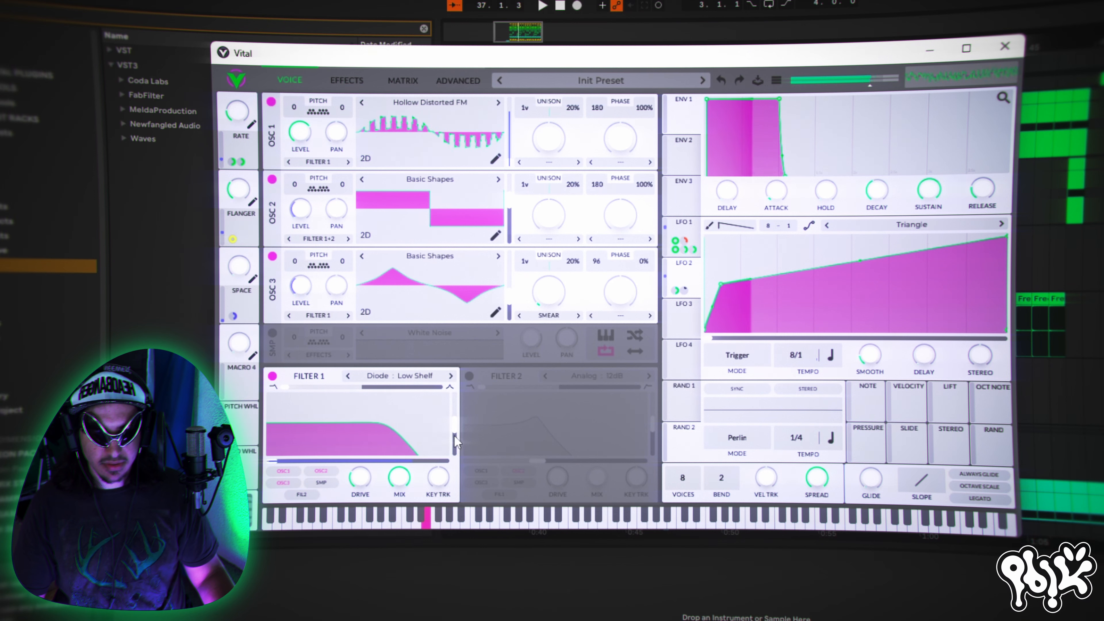
mouse_move(456, 431)
mouse_down()
mouse_move(454, 457)
mouse_move(459, 431)
mouse_up()
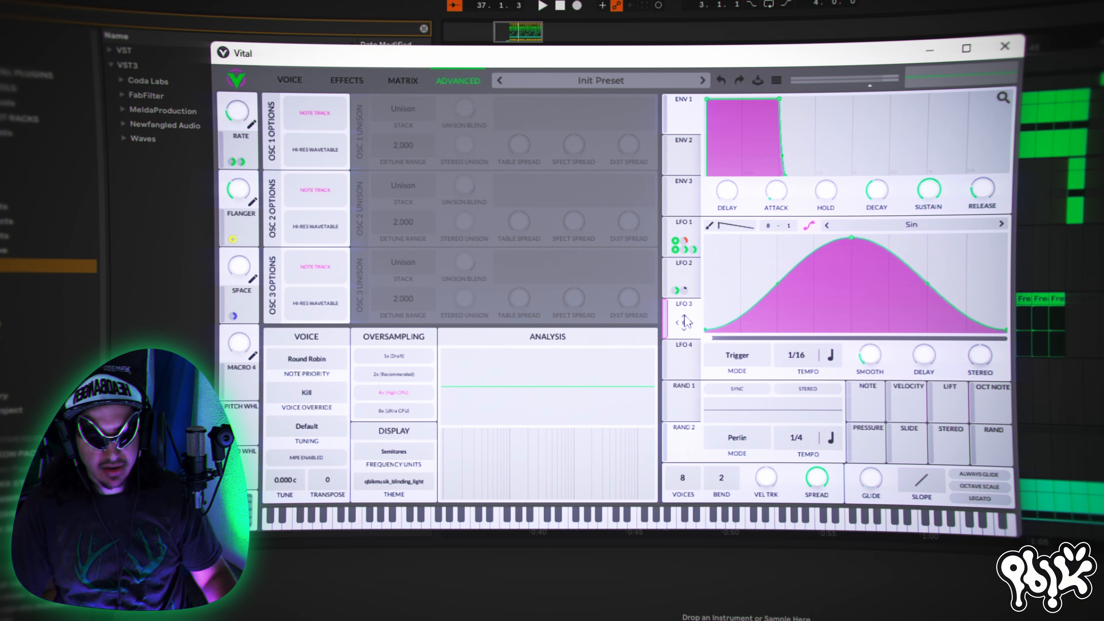
- Keep Sin as the shape of LFO 3, and modulate the global voice tune with that LFO
click(933, 221)
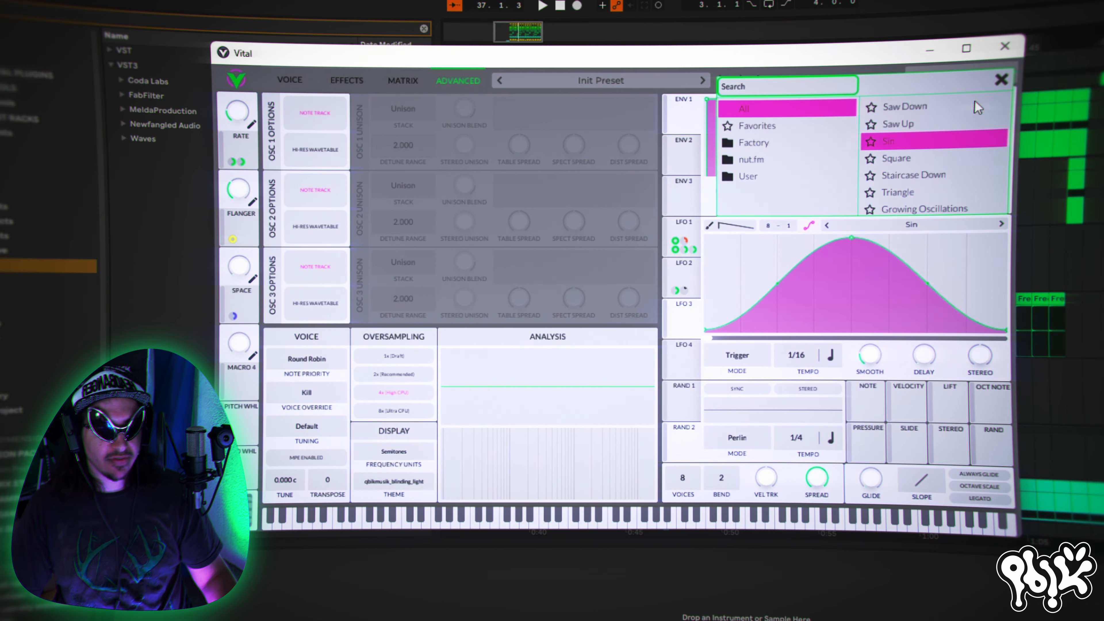
click(1000, 83)
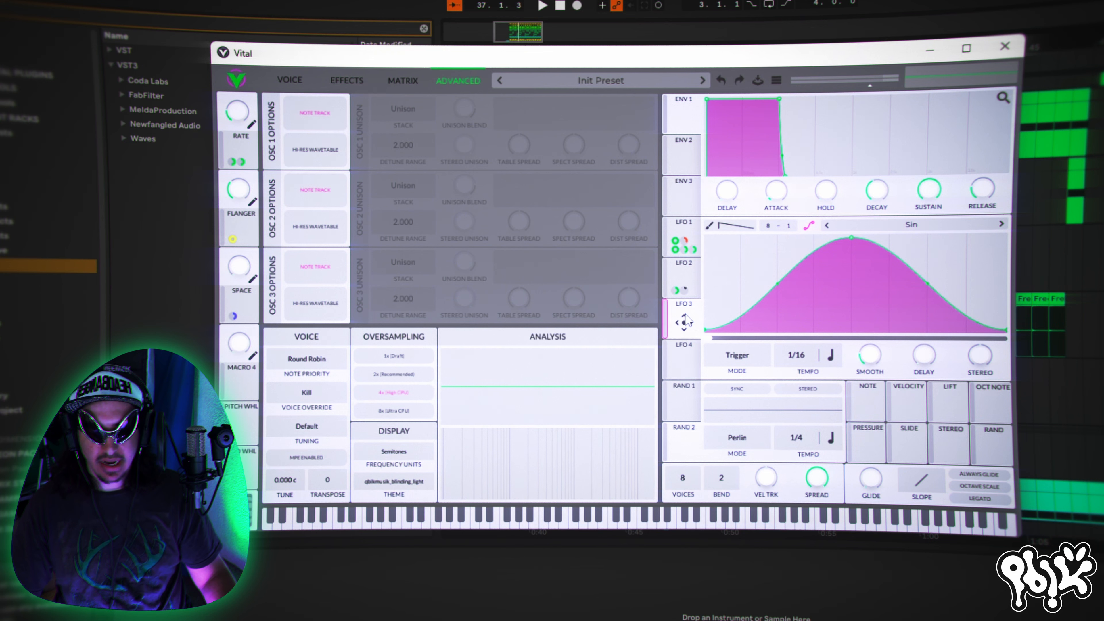
drag(685, 320, 454, 435)
drag(284, 482, 285, 489)
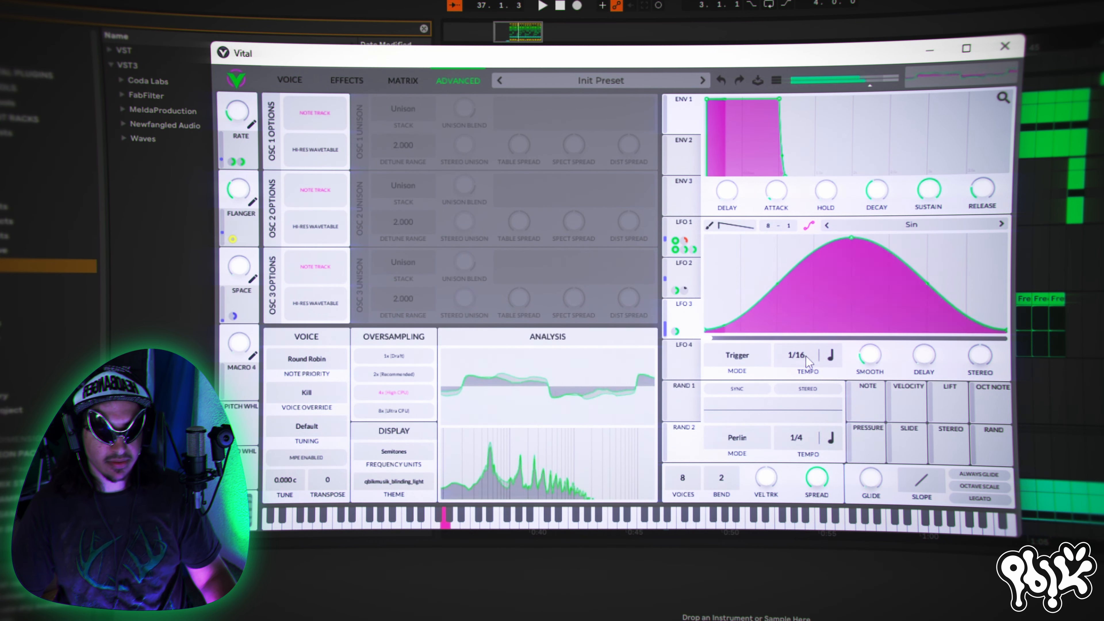
- Set LFO 3's tempo to 1/2 and modulate that tempo with the mod wheel
drag(805, 356, 811, 393)
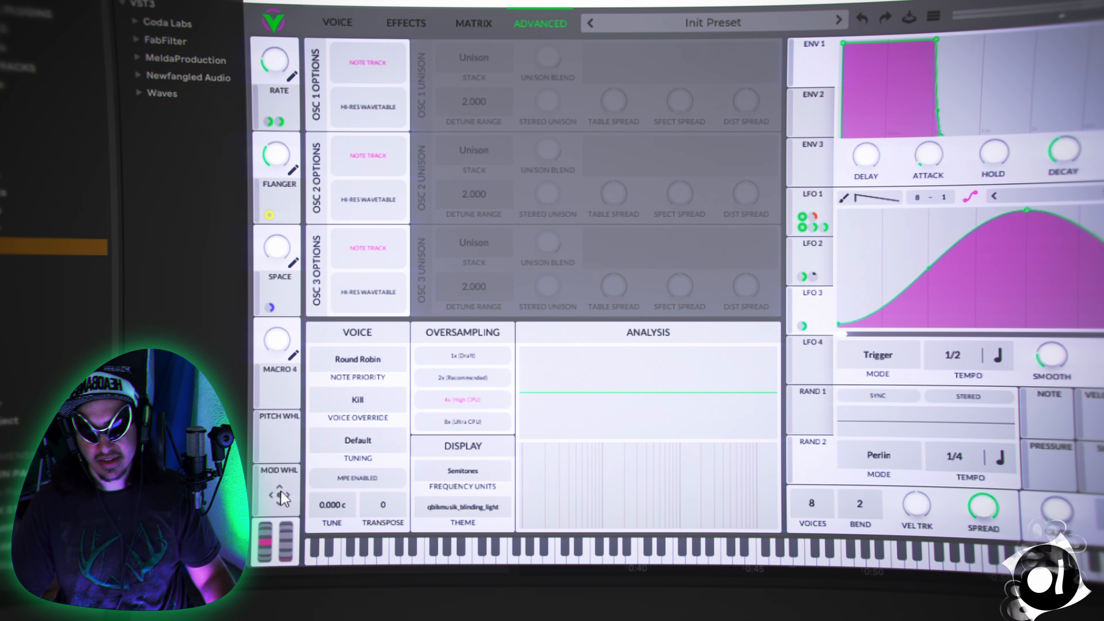
drag(280, 494, 951, 358)
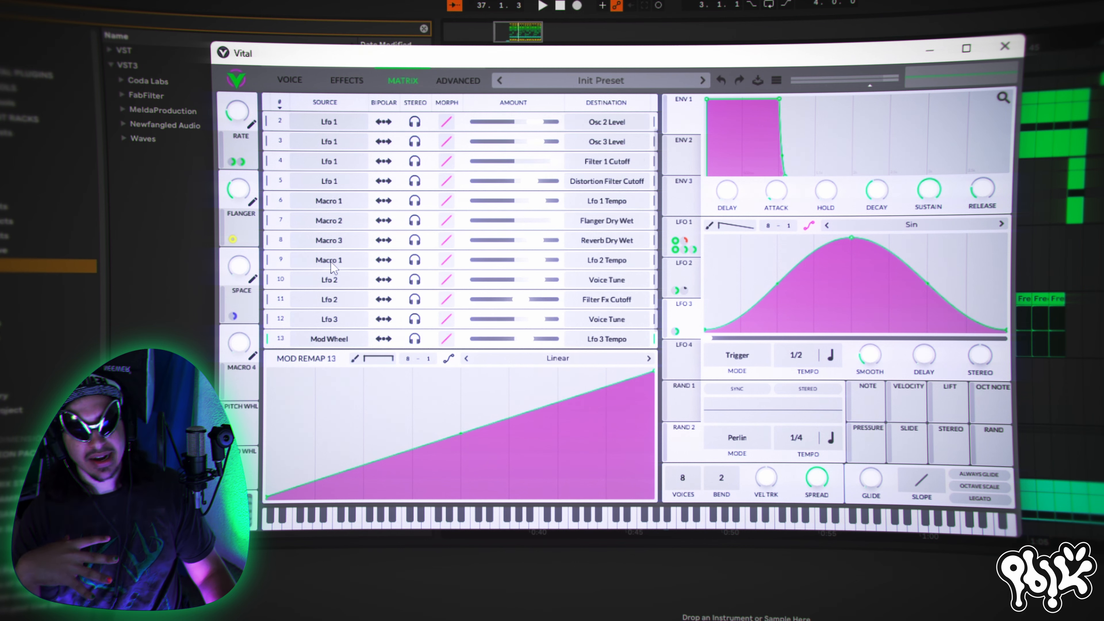
- Assign Macro 4 to control the amount of LFO 3's voice tune modulation
scroll(332, 270, down, 1)
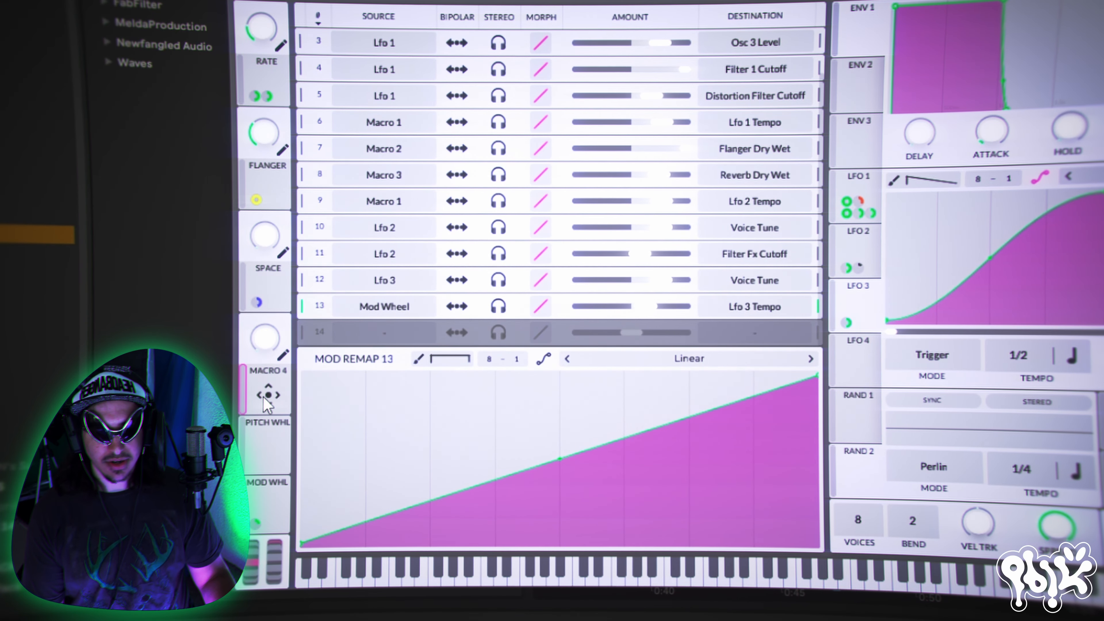
drag(268, 402, 852, 326)
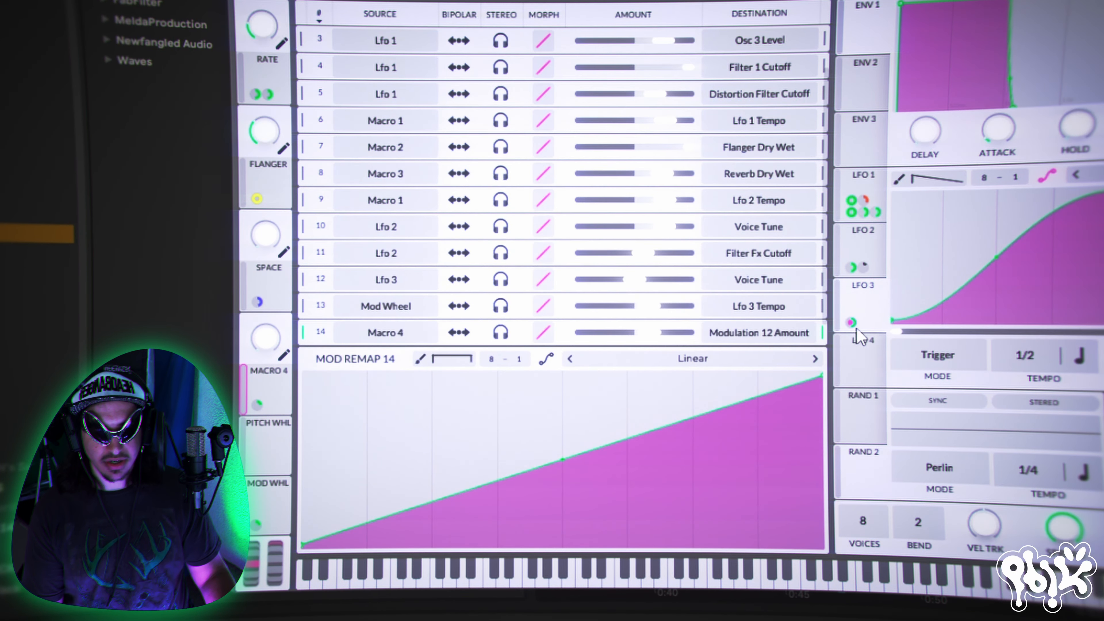
click(458, 80)
click(356, 80)
click(398, 79)
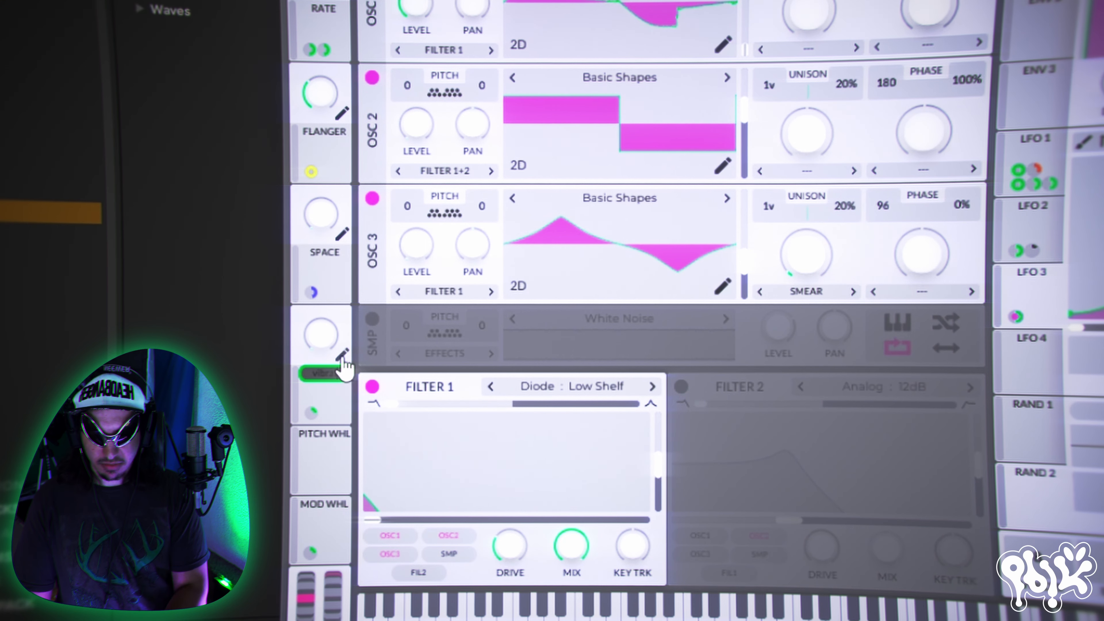
- Name Macro 4 VIBRATOR and turn it up to audition the pitch vibrato
text(VIBRATOR)
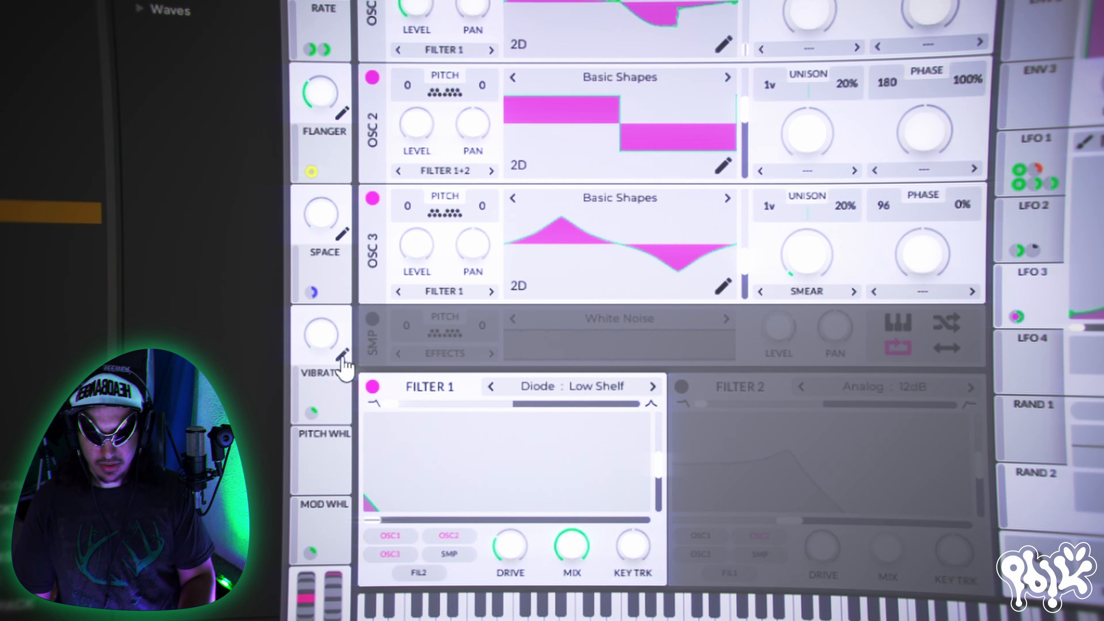
key(Return)
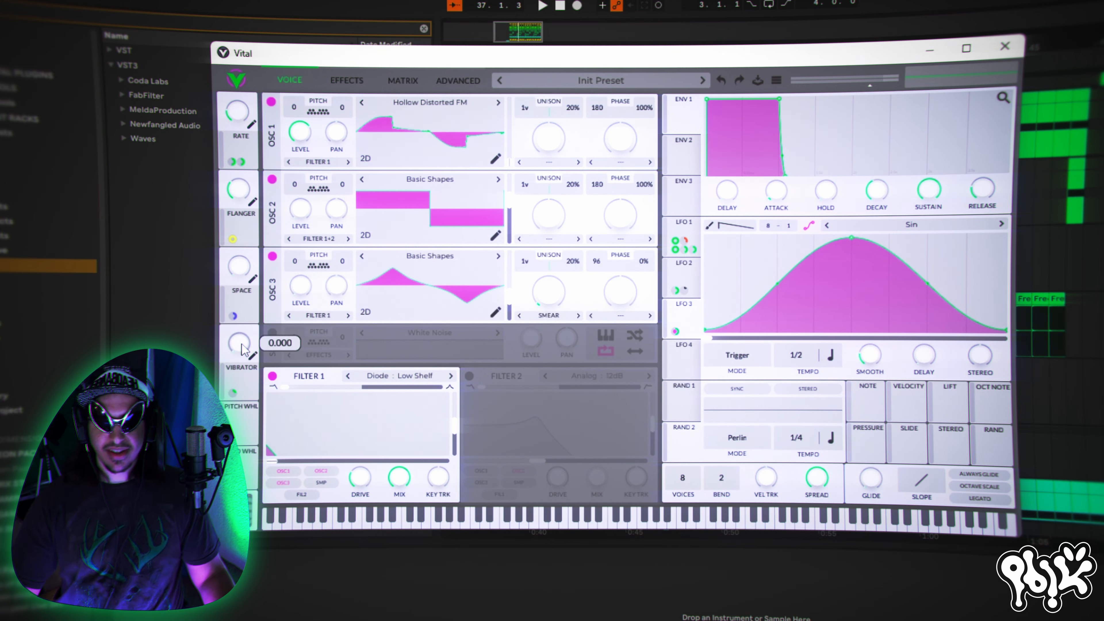
drag(242, 344, 238, 333)
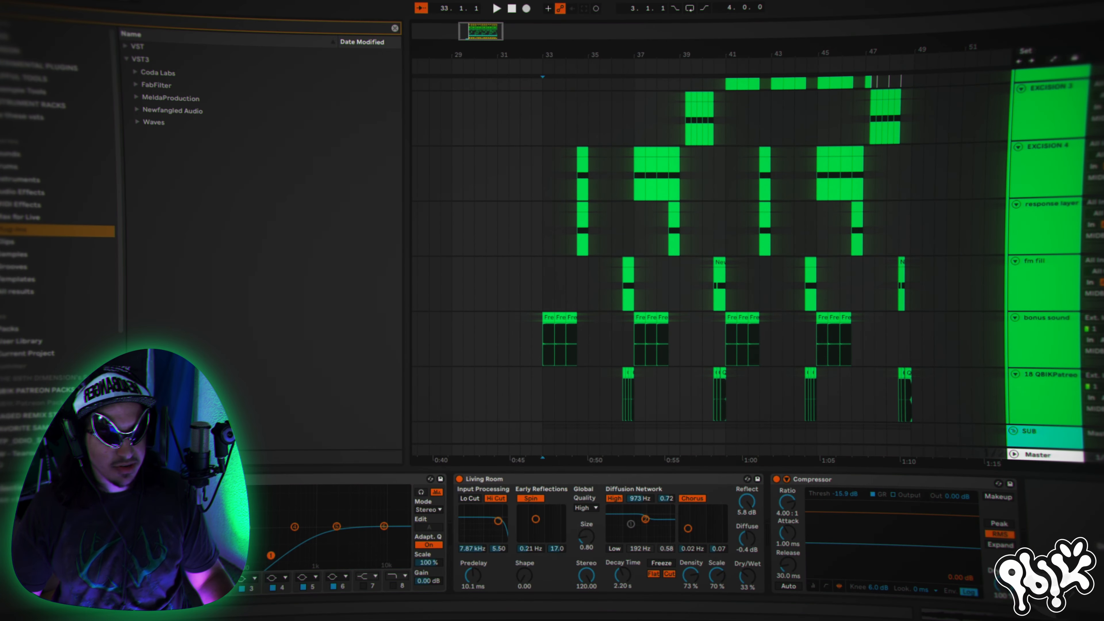
- In Ableton Live's arrangement, place the playback start at bar 33, where the Kick track's clips begin
scroll(713, 261, up, 8)
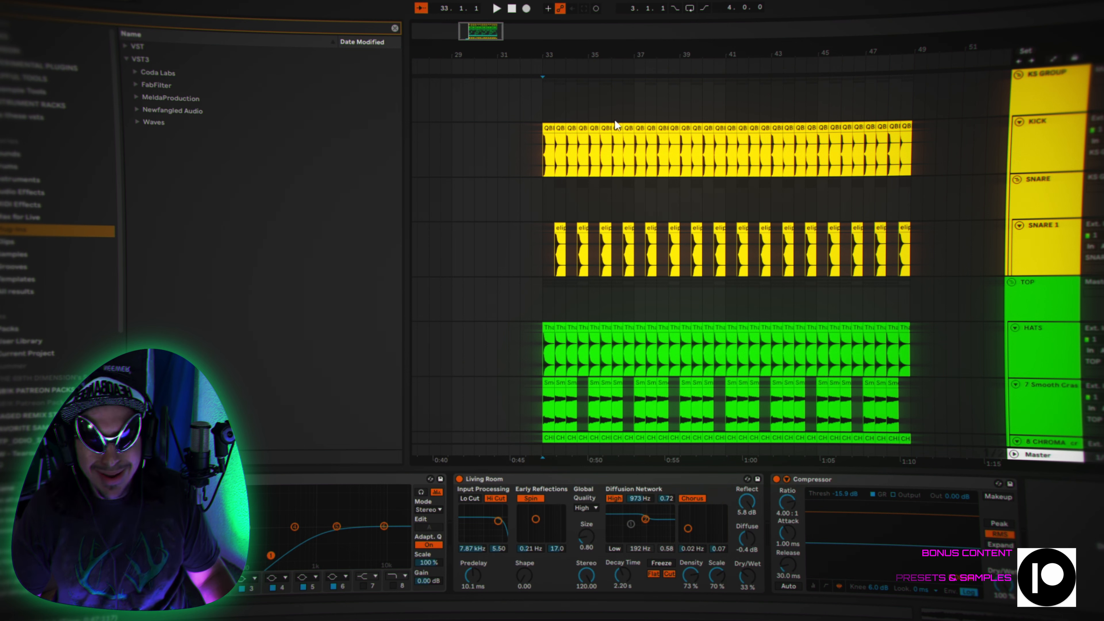
click(515, 139)
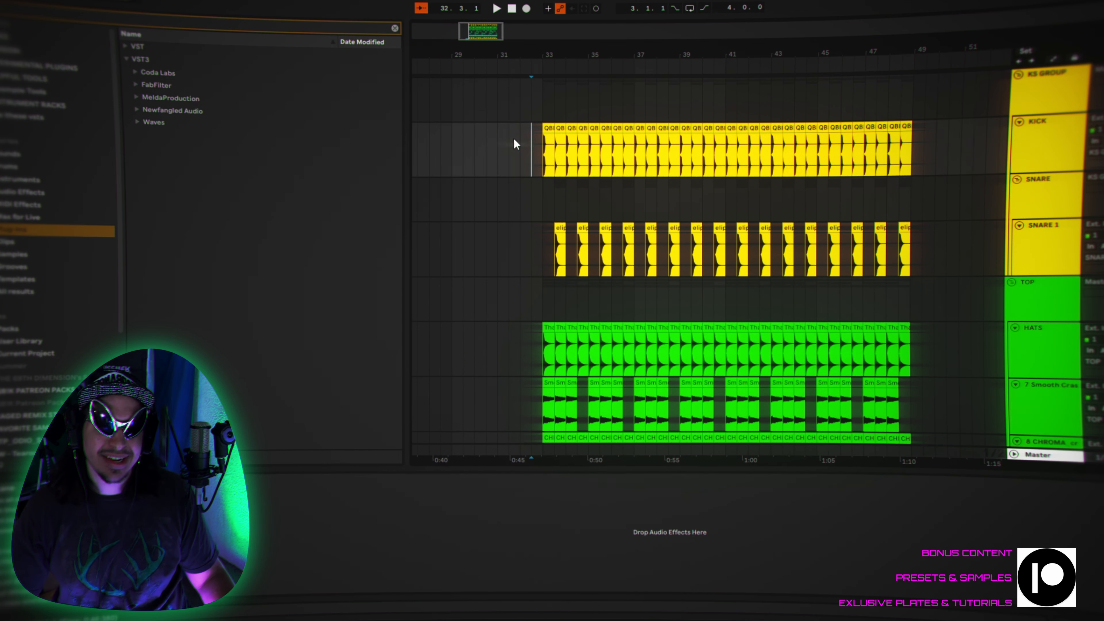
click(500, 144)
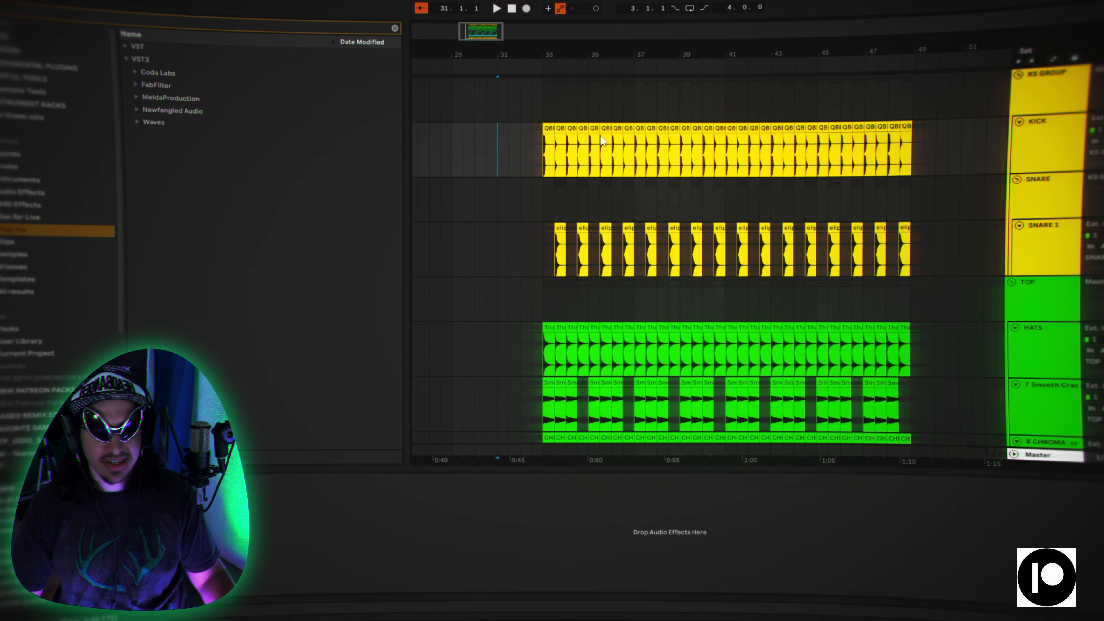
click(544, 157)
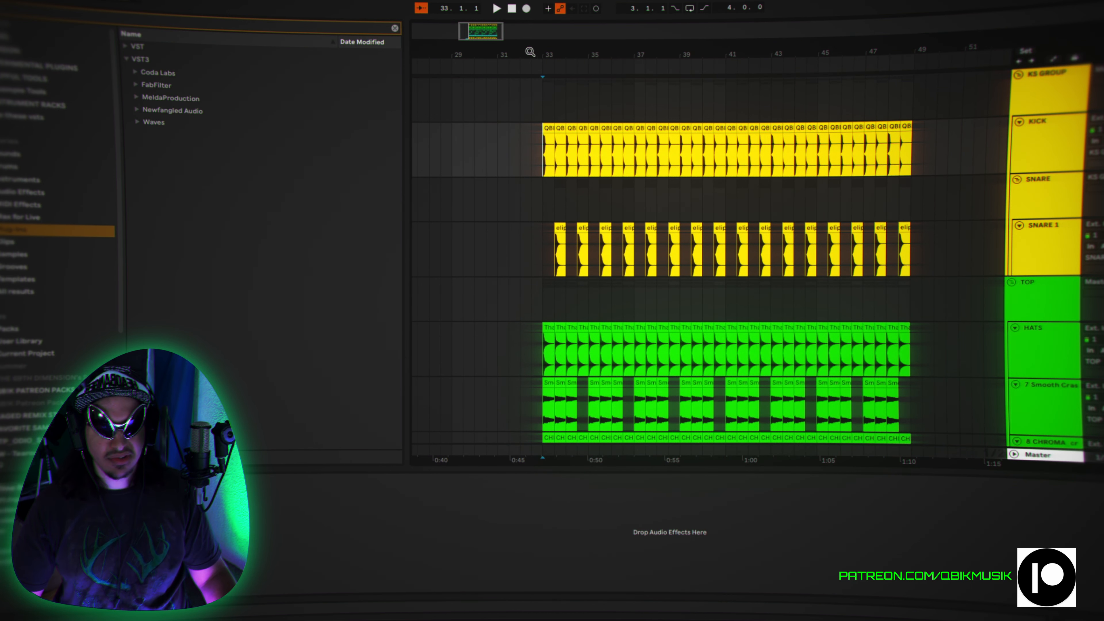
- Play the arrangement from bar 33 in short passes to audition the opening of the drum pattern
key(space)
drag(530, 52, 491, 91)
key(space)
key(space)
key(space)
key(space)
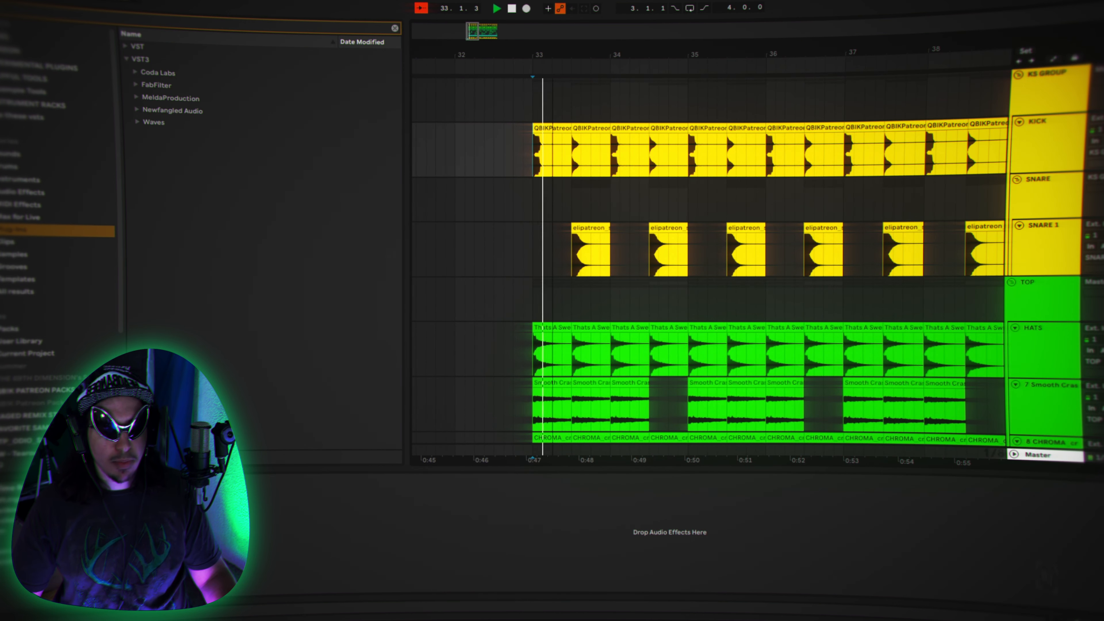
- Select the first kick clip at bar 33 on the Kick track and audition it
click(1066, 138)
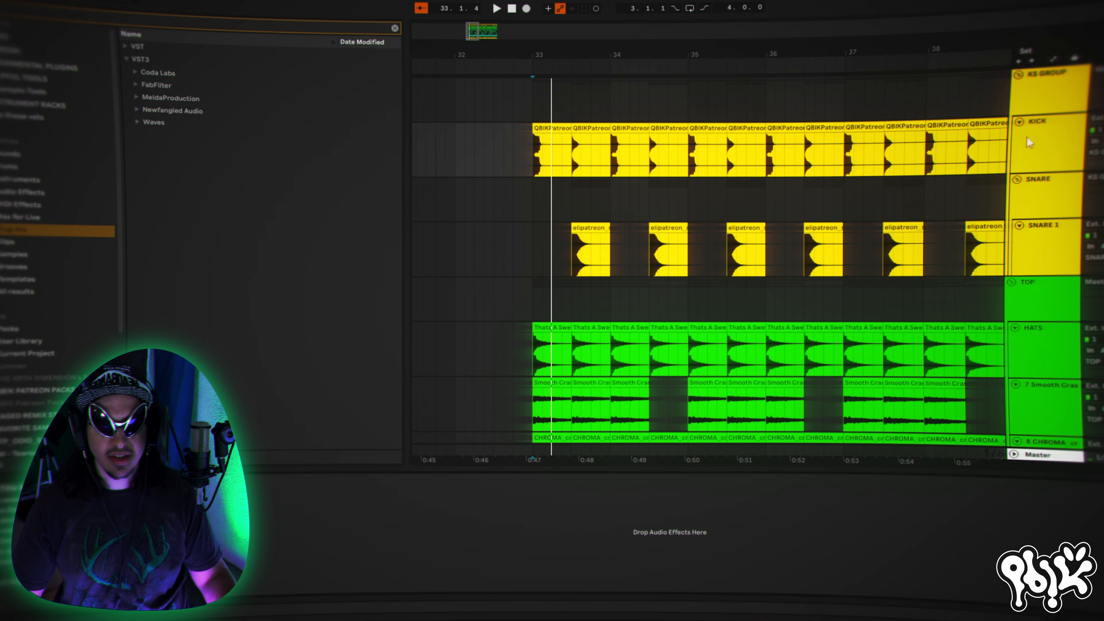
click(549, 147)
drag(553, 55, 553, 67)
key(space)
key(space)
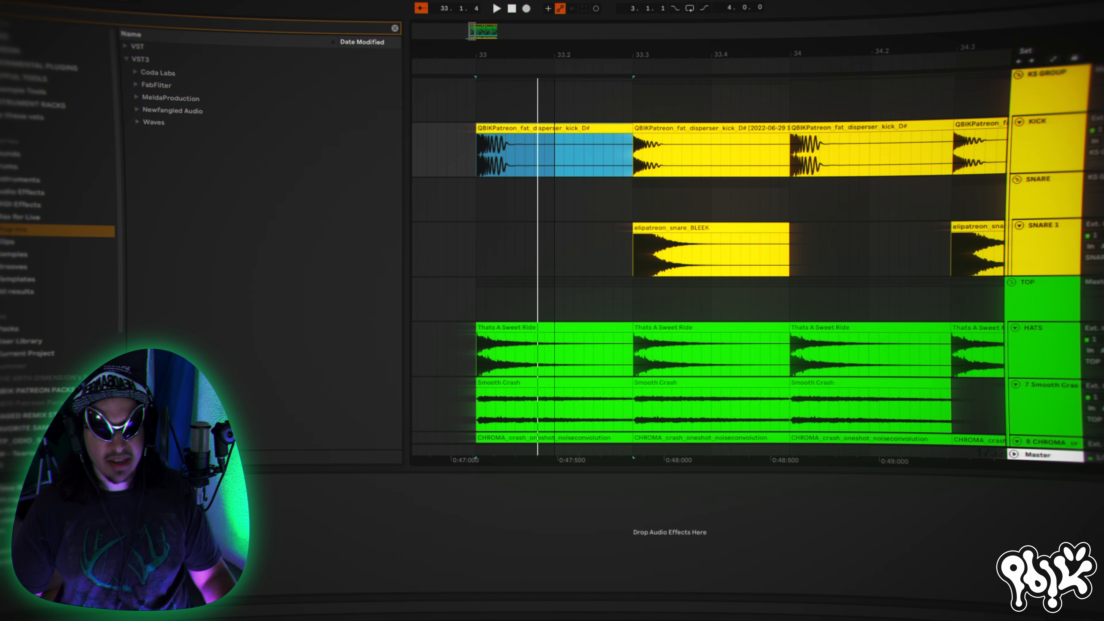
- Inspect the opening clips on the Kick track and return the playback start to bar 33
click(696, 155)
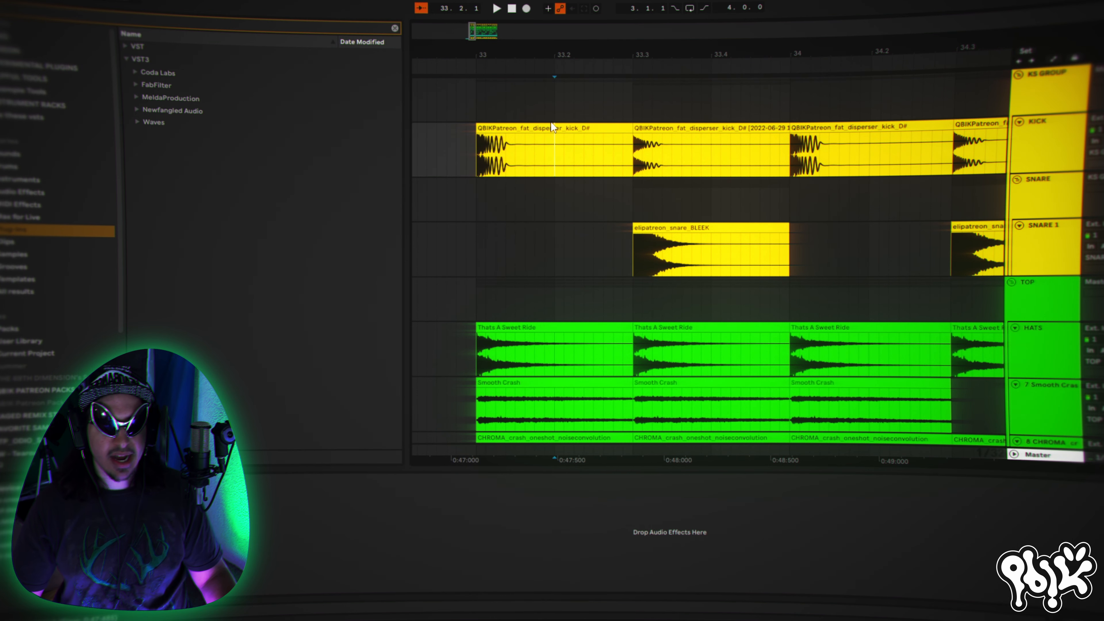
click(550, 127)
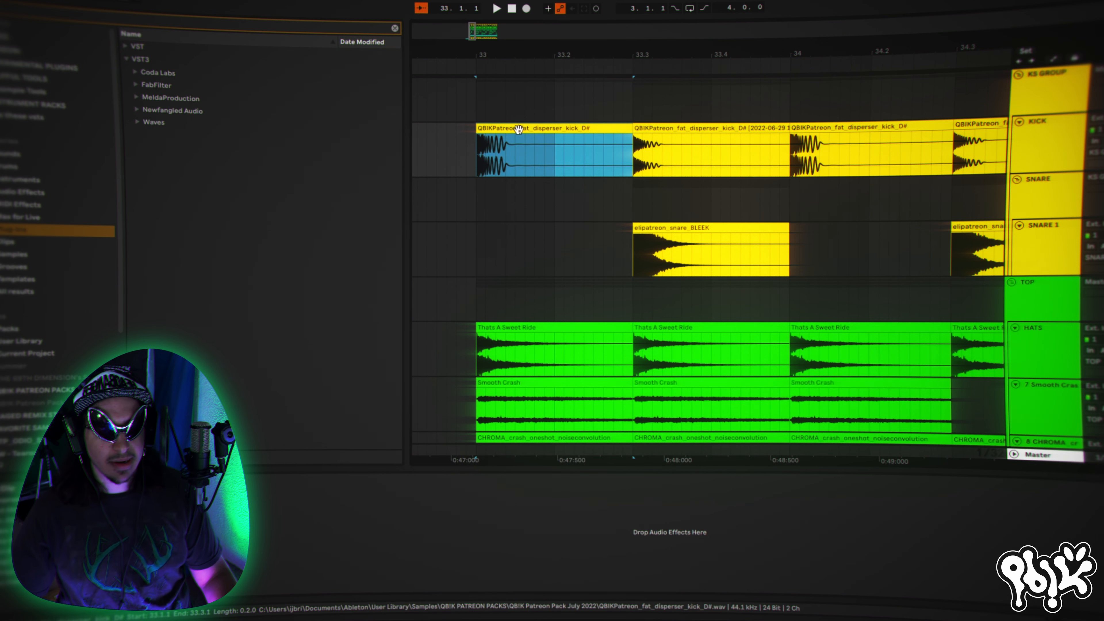
click(475, 151)
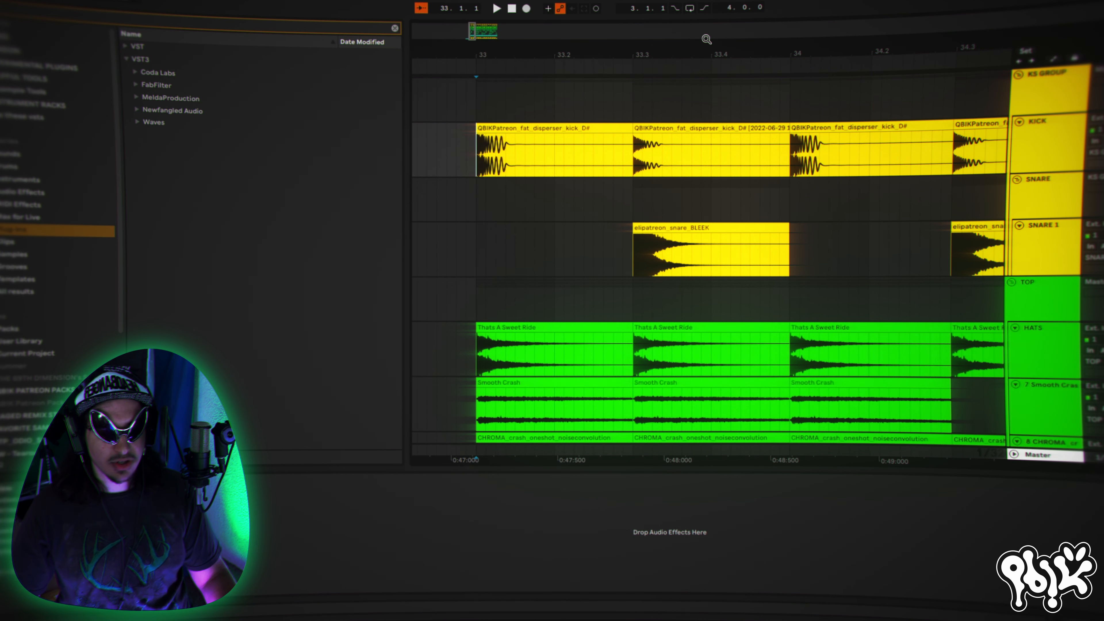
- Place the playback start just before the first Snare 1 clip, select the Snare group, and audition the snare hit
drag(706, 39, 707, 22)
click(535, 260)
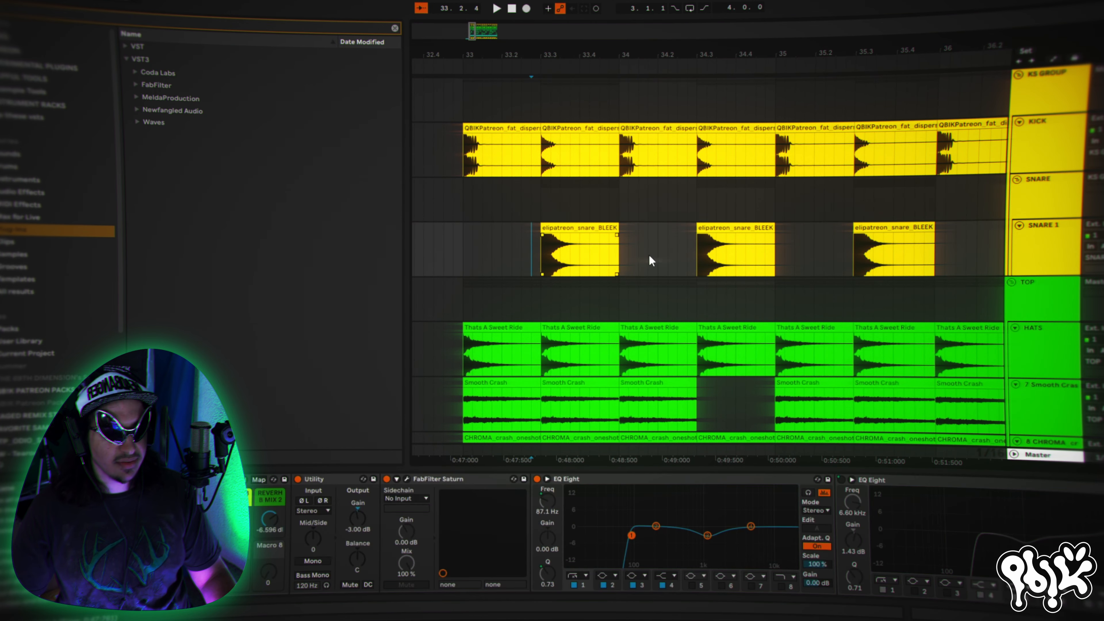
click(1065, 200)
key(space)
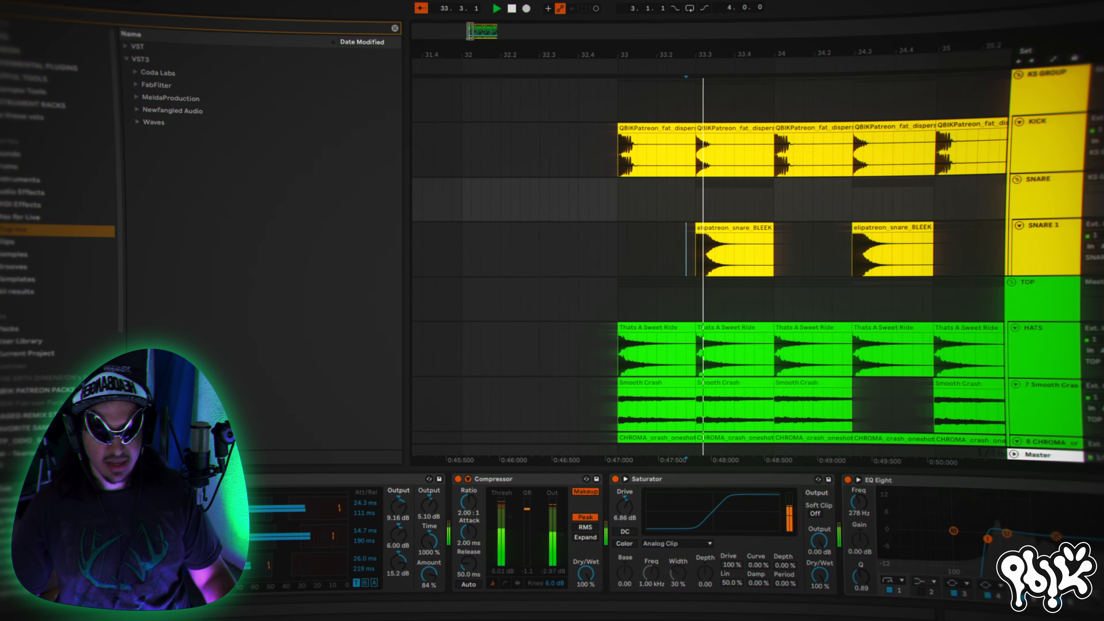
key(space)
key(space)
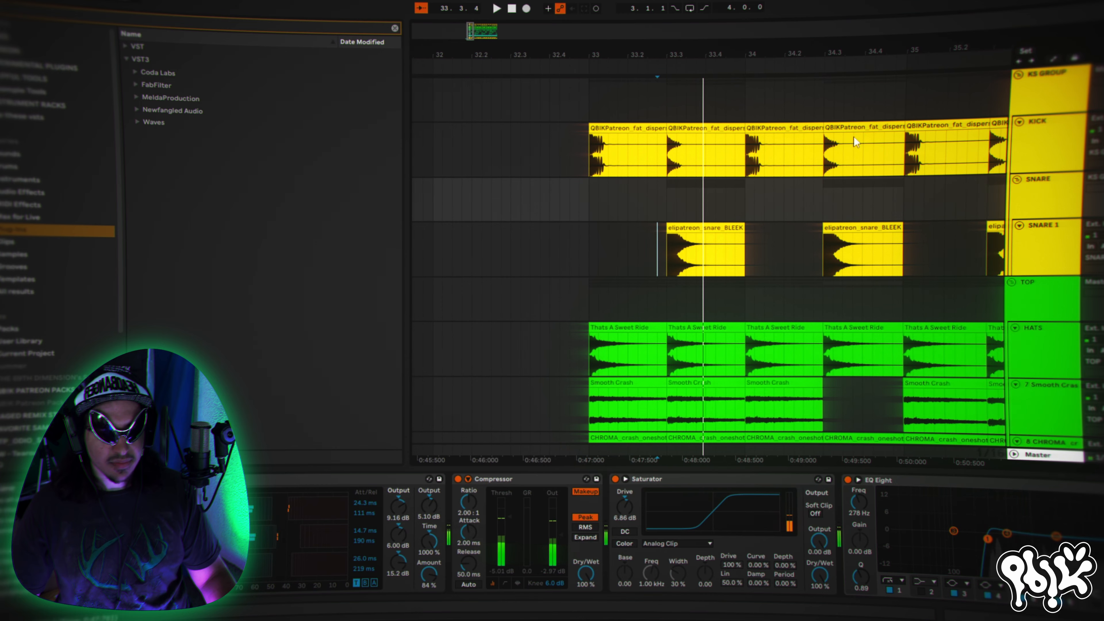
- Place the playback start at the second Kick clip, at 33.3, and audition the beat where kick and snare coincide
drag(630, 54, 585, 26)
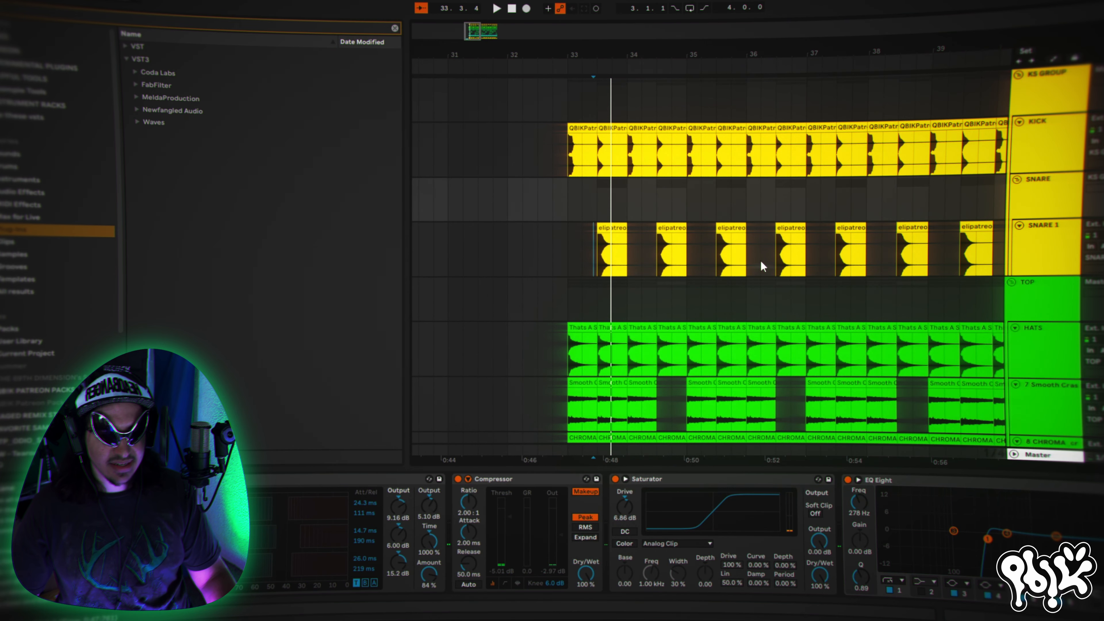
scroll(761, 260, down, 2)
scroll(761, 261, up, 1)
scroll(852, 272, up, 1)
drag(777, 55, 793, 104)
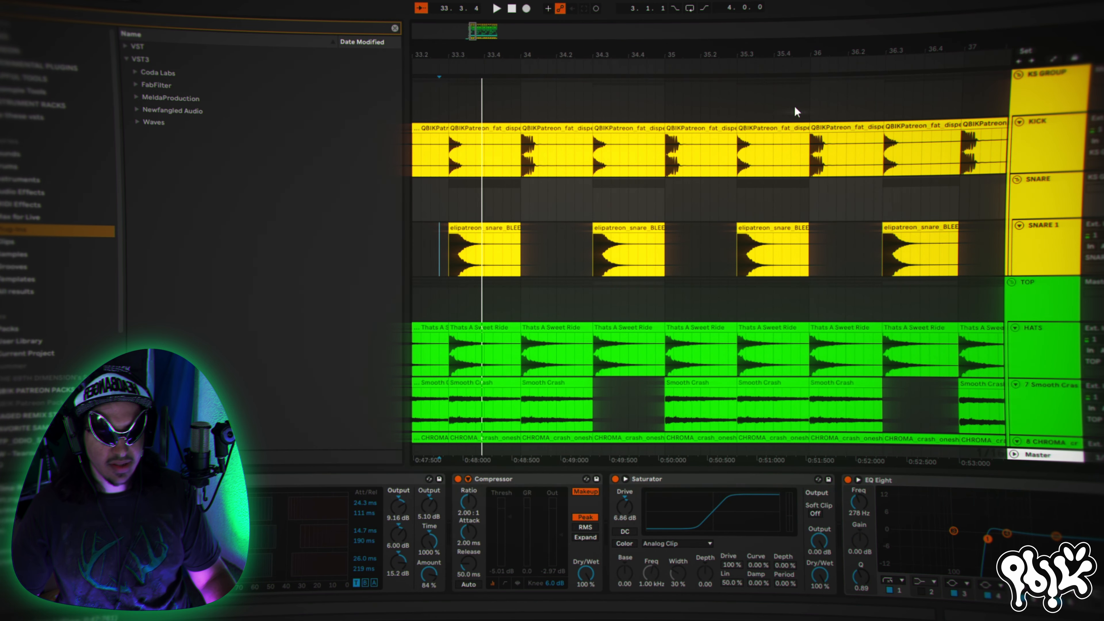
click(452, 168)
key(space)
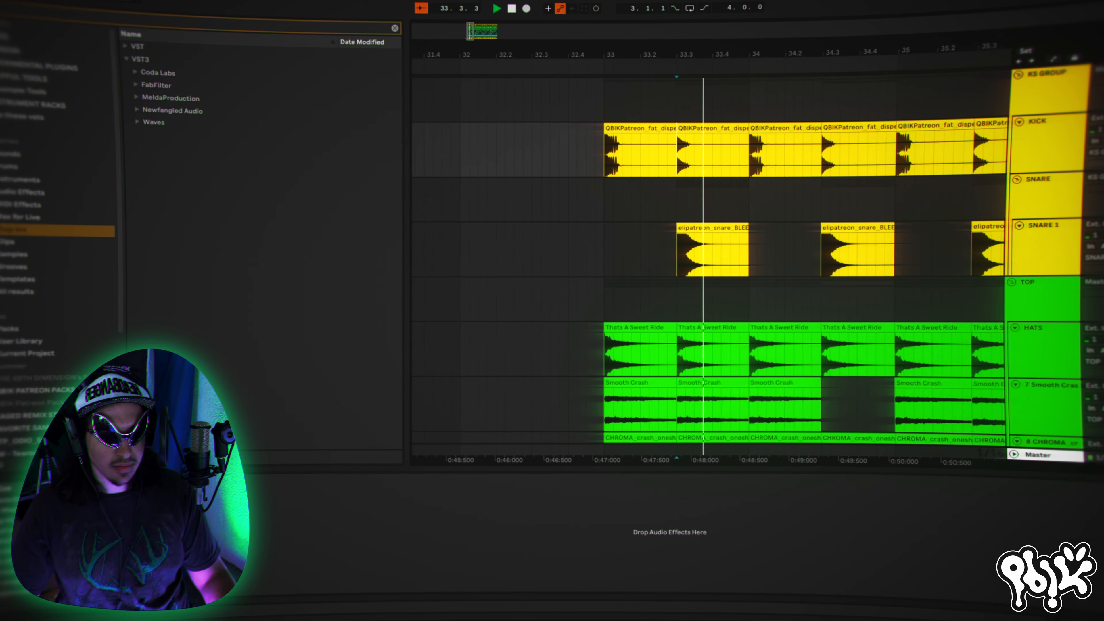
key(space)
key(space)
key(space)
- Look over the snare, hats and crash tracks and place the playback start at bar 33 on the Hats track
scroll(913, 285, down, 2)
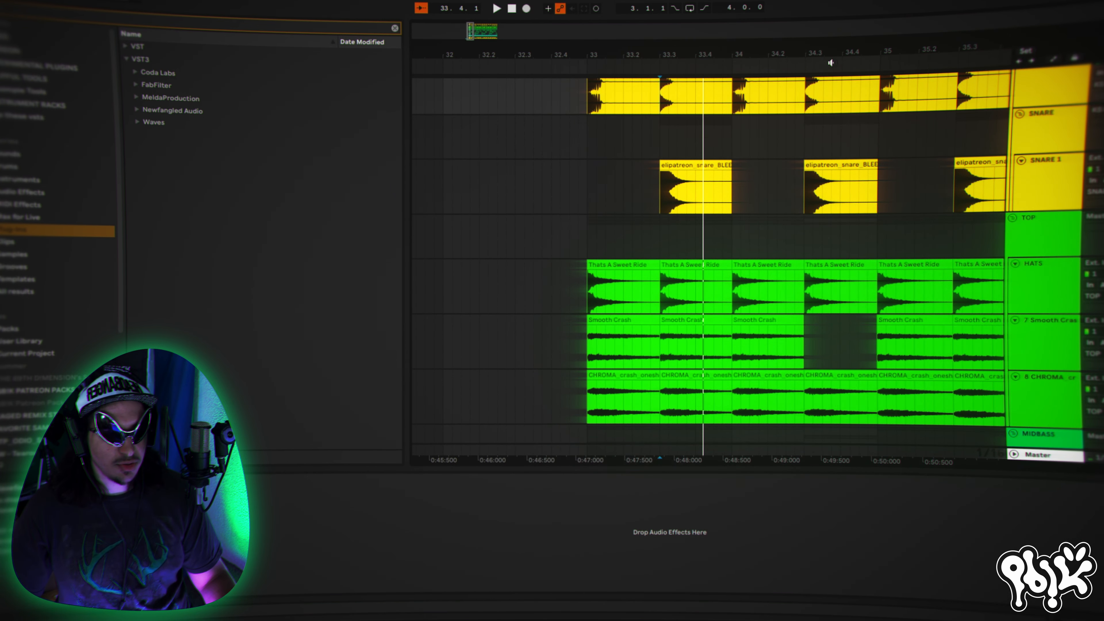
drag(835, 48, 634, 16)
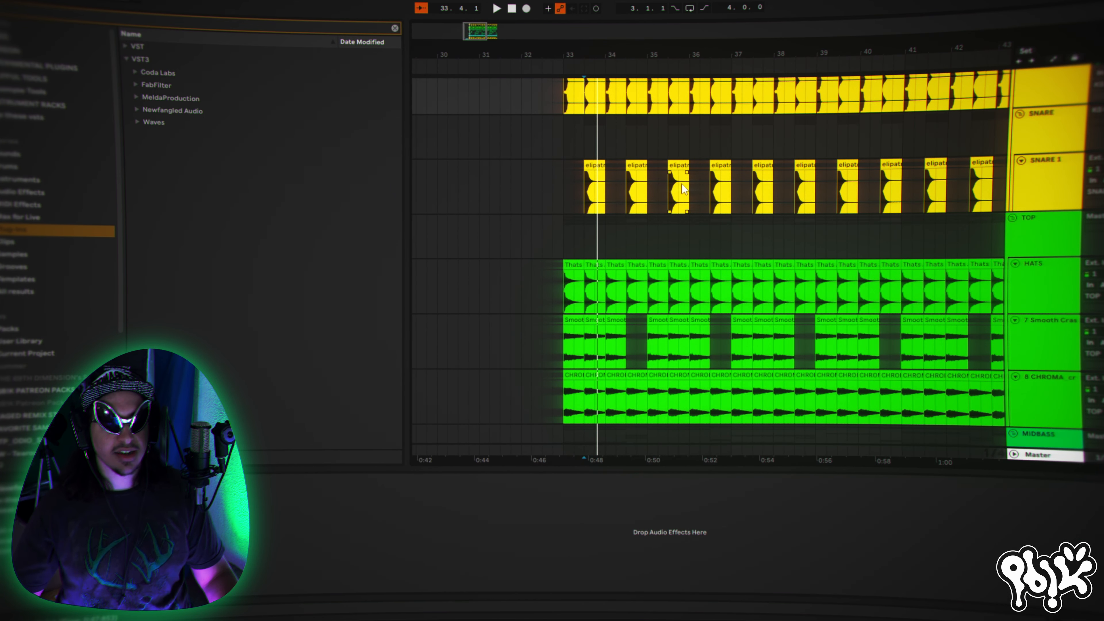
scroll(677, 255, down, 2)
scroll(680, 261, up, 3)
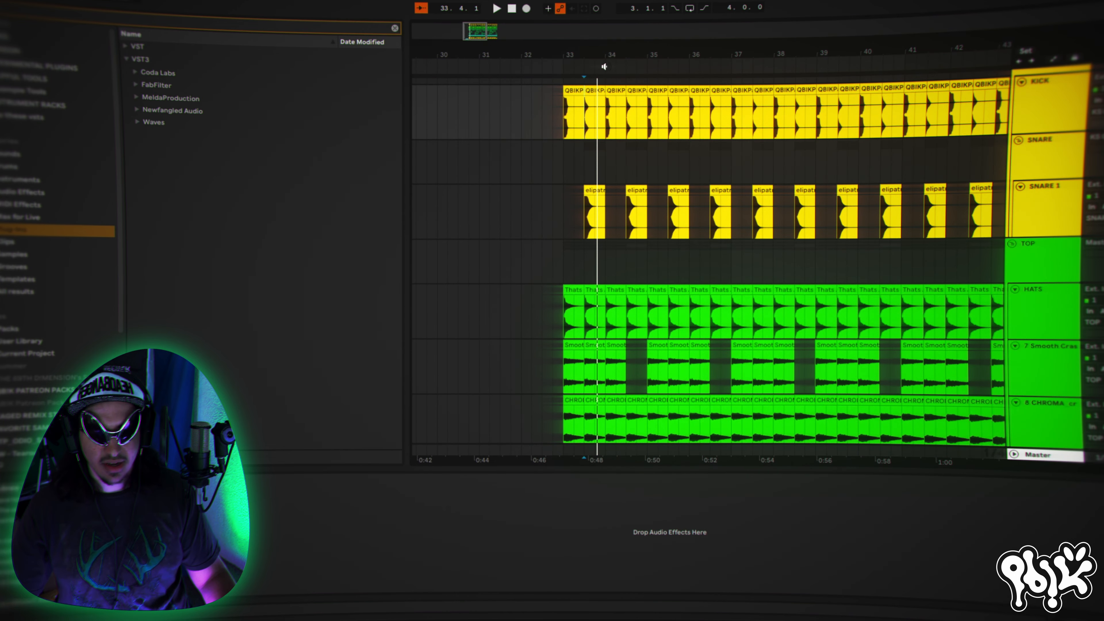
mouse_move(605, 56)
mouse_down()
mouse_move(607, 87)
mouse_move(607, 57)
mouse_up()
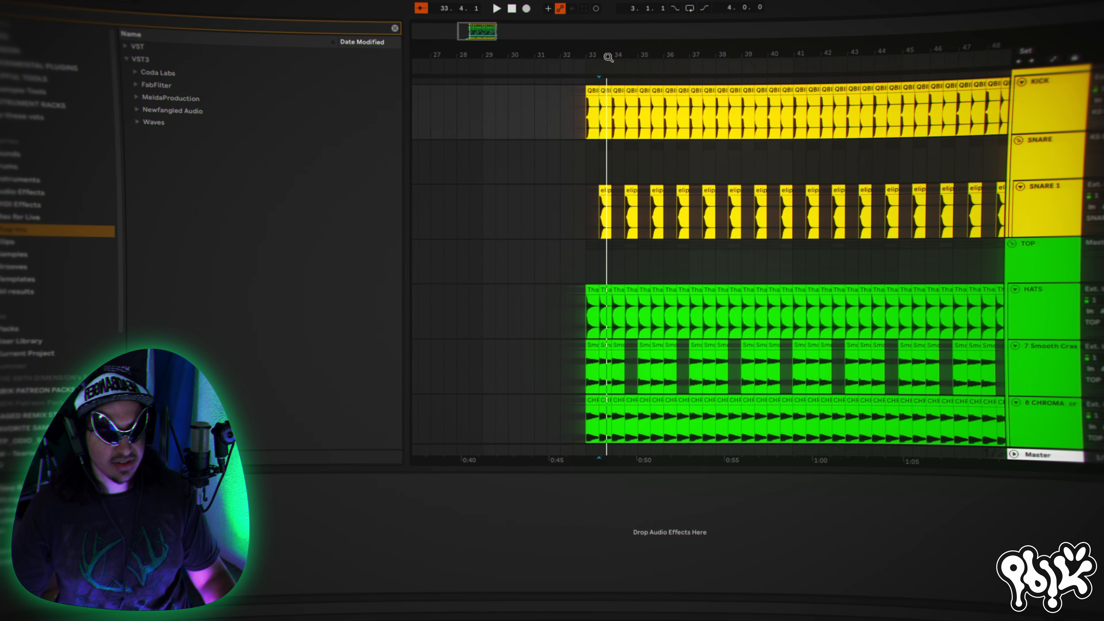
scroll(695, 261, down, 2)
click(583, 281)
scroll(943, 227, down, 2)
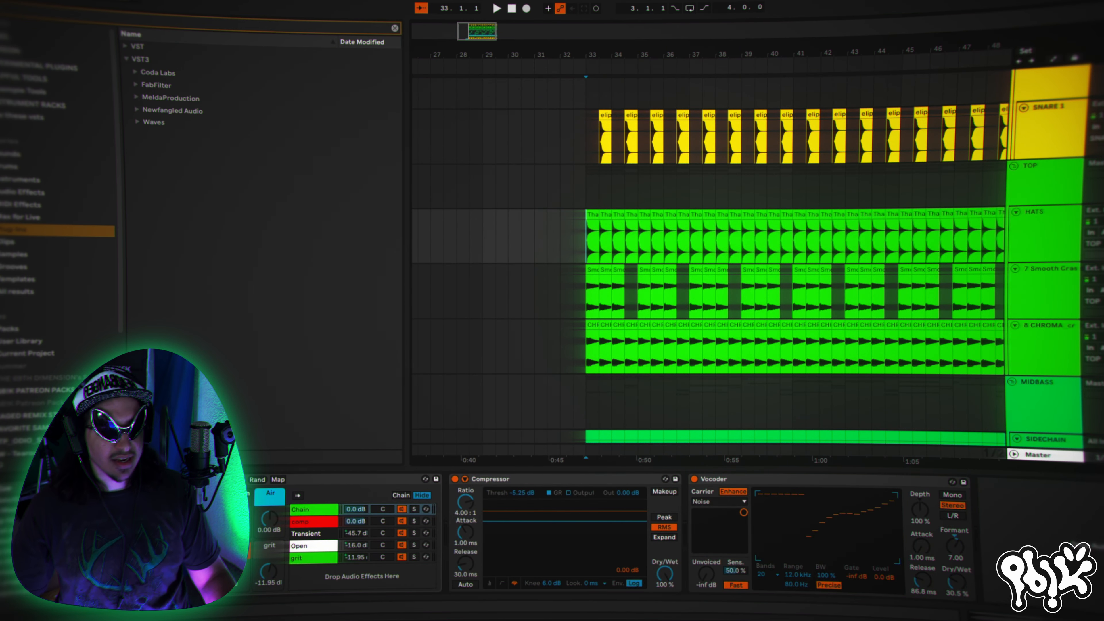
- Select the Kick track's opening time range from 32.4.1 to 34.1.1
scroll(709, 170, up, 3)
drag(610, 53, 724, 150)
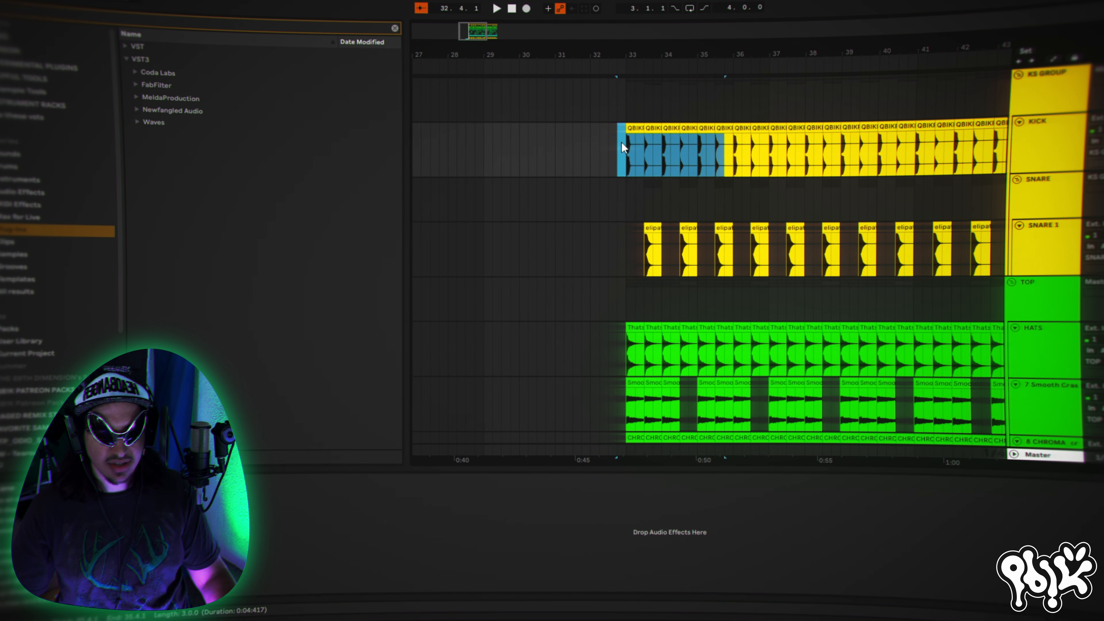
drag(621, 141, 665, 158)
scroll(643, 226, down, 2)
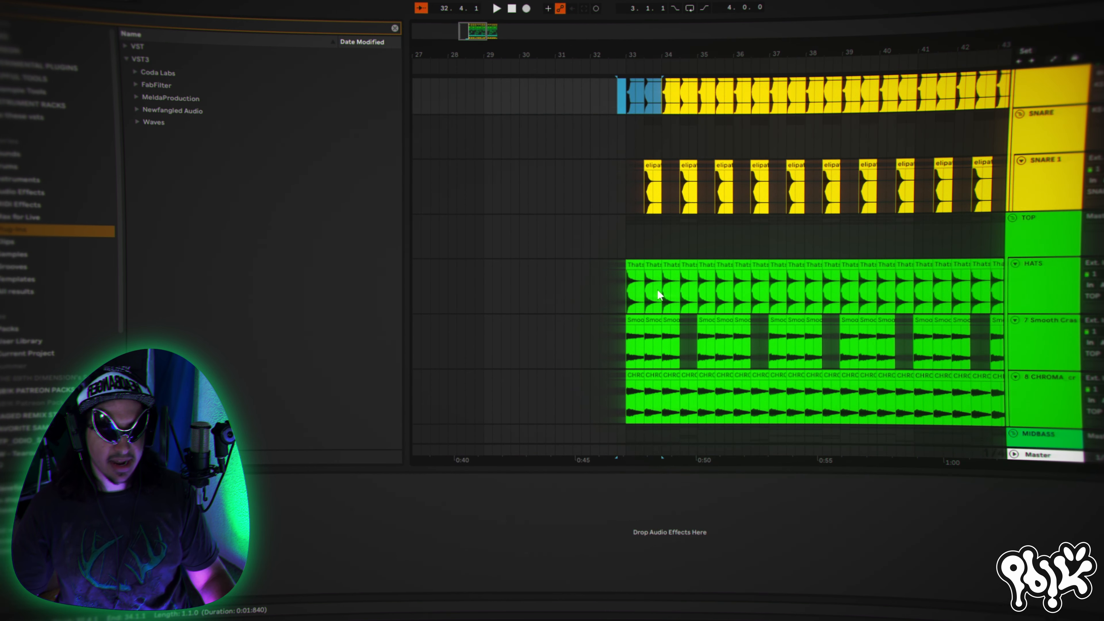
- Place the playback start at bar 33 on the Hats track and audition the hats and crash pattern from there
click(629, 287)
scroll(872, 258, down, 2)
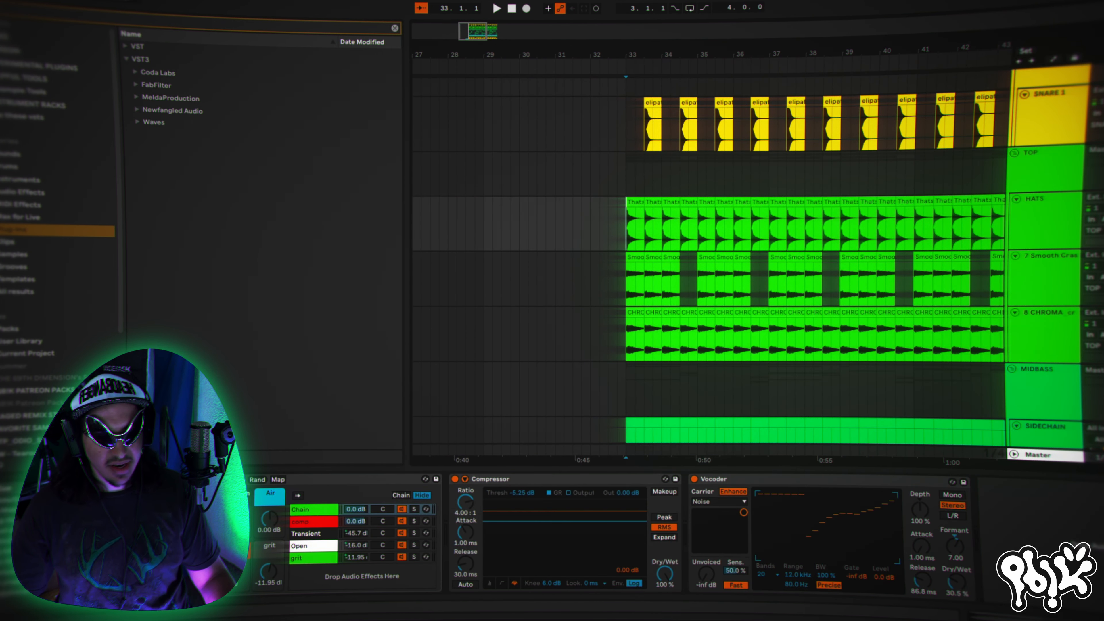
key(space)
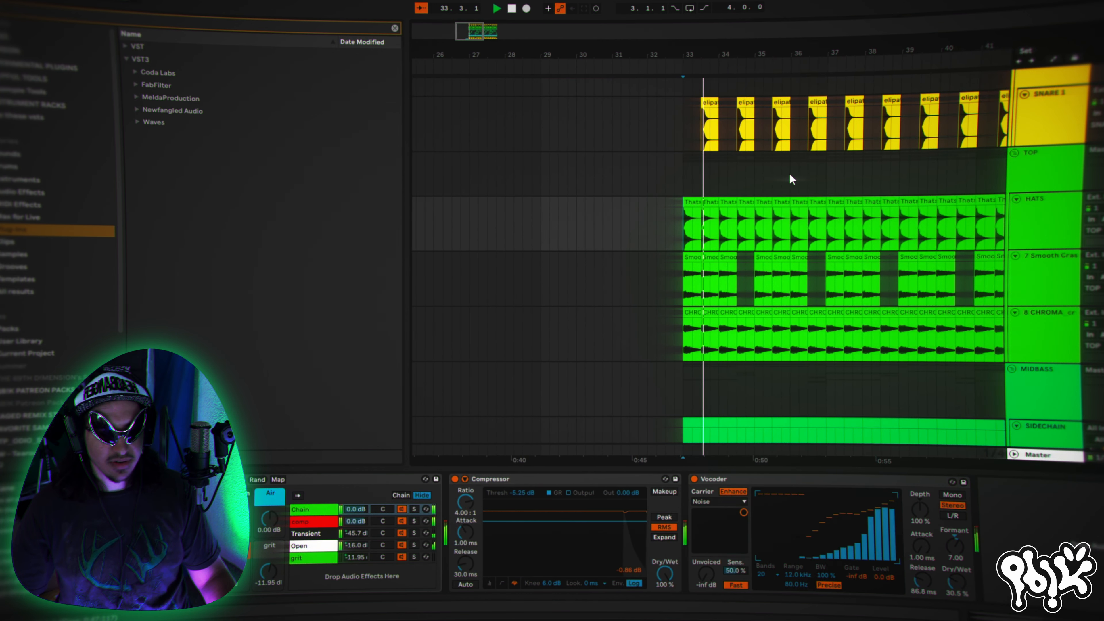
drag(773, 50, 827, 61)
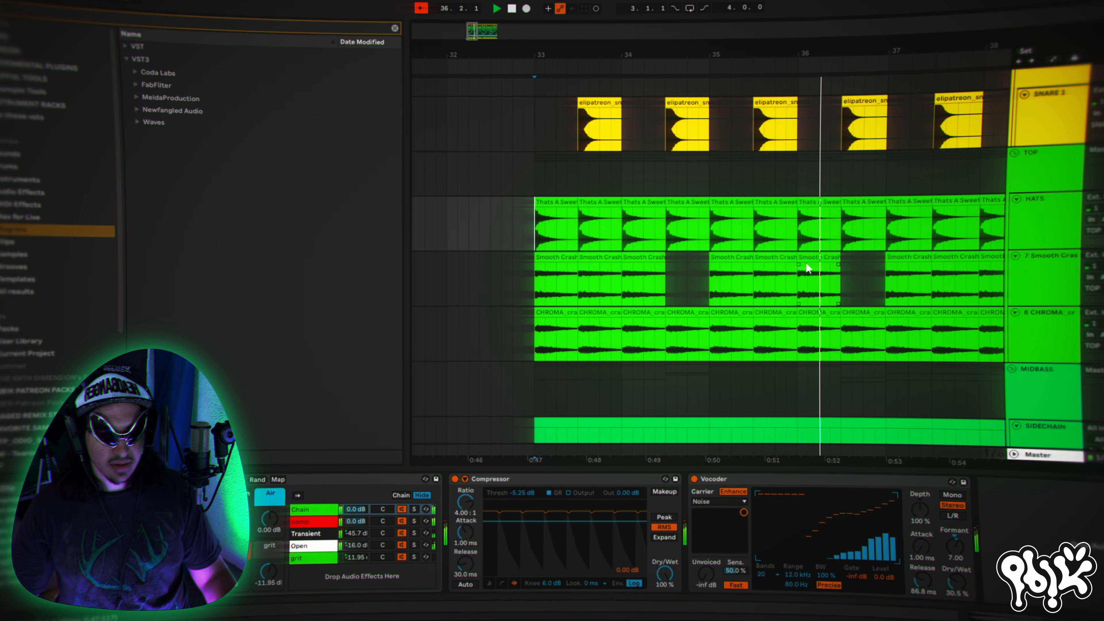
key(space)
key(space)
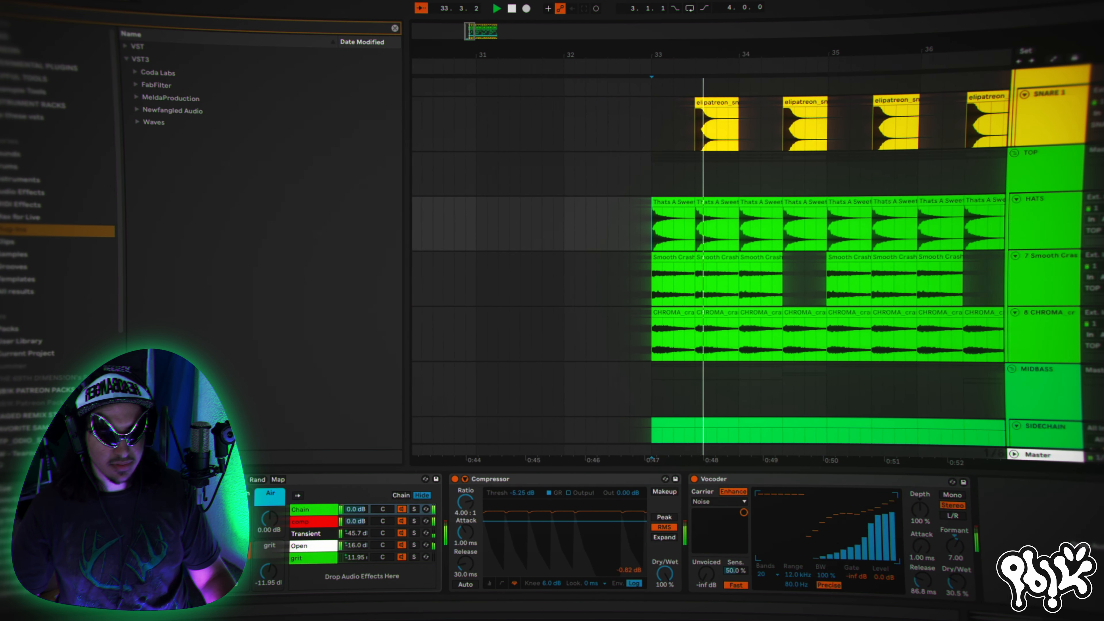
key(space)
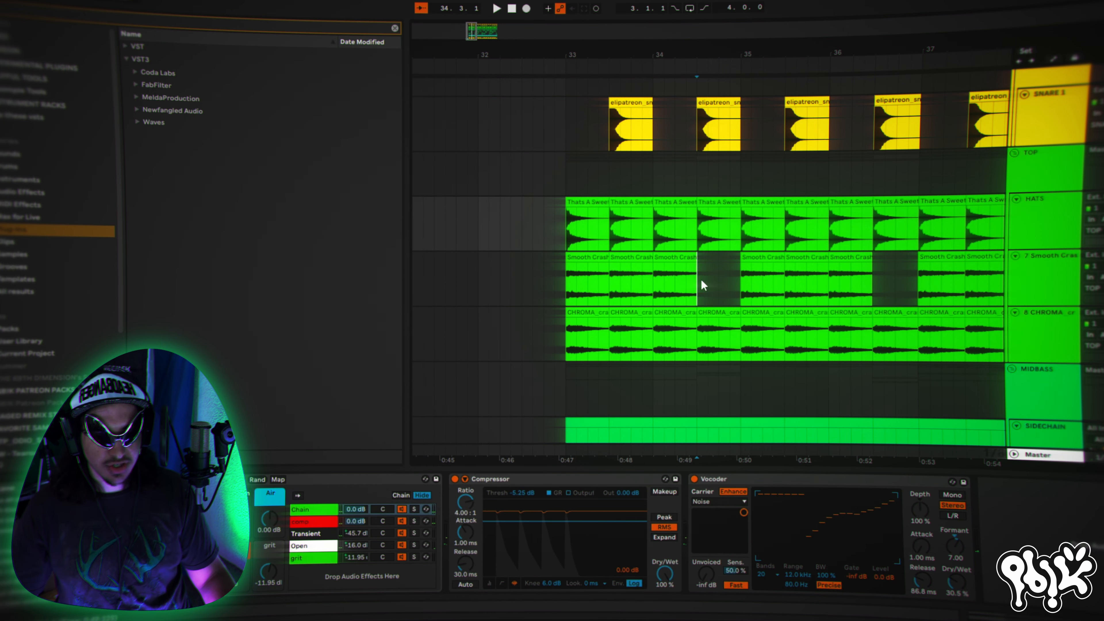
- Select the gap at 36.3 on the 7 Smooth Crash track, and place the playback start at bar 33 on the CHROMA crash track
drag(701, 285, 917, 285)
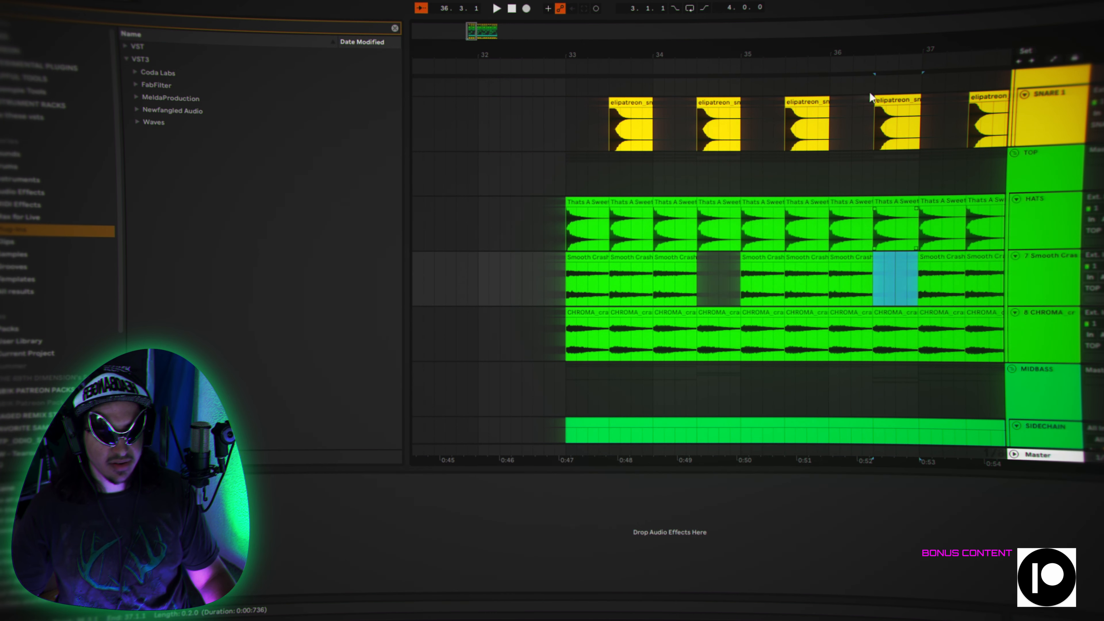
drag(884, 39, 893, 51)
click(643, 324)
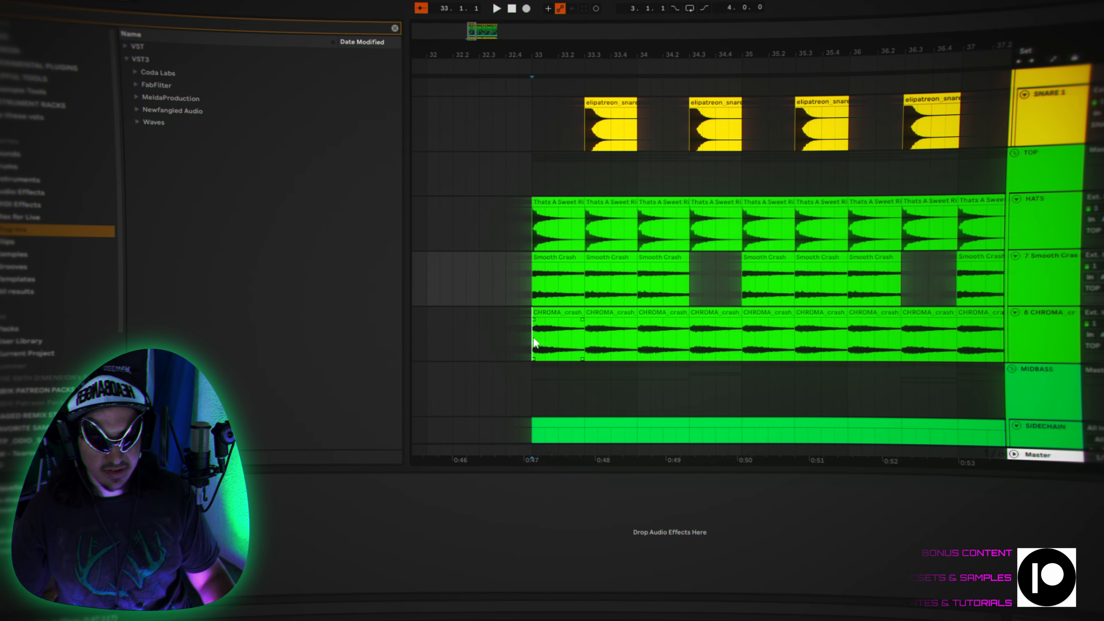
scroll(656, 350, up, 2)
scroll(655, 350, down, 1)
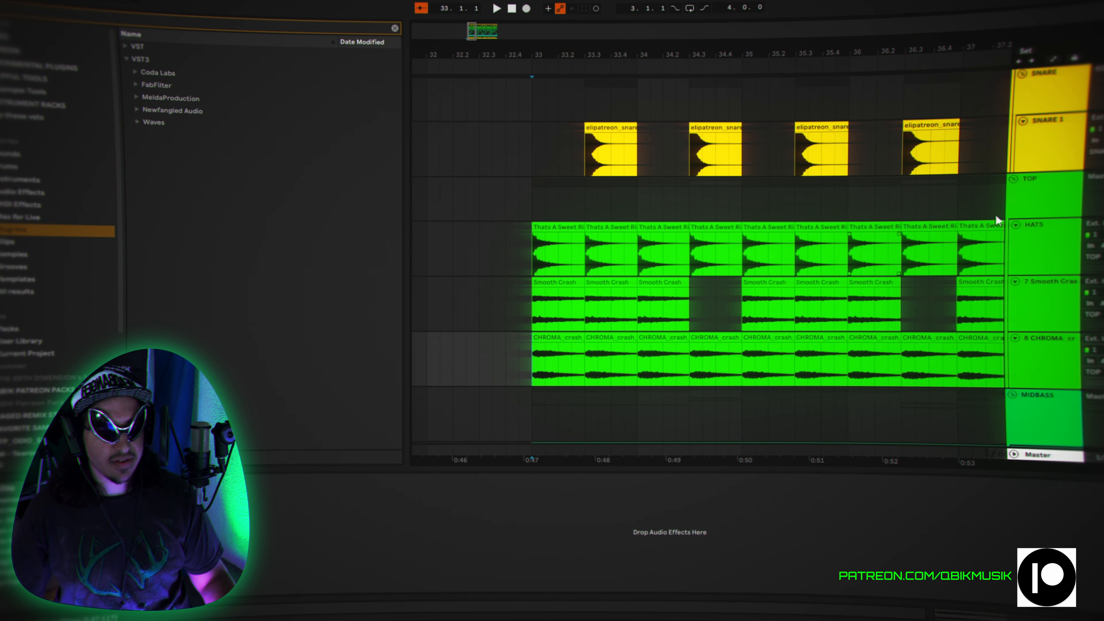
- Select the TOP group to show its effects chain and audition the drum arrangement from bar 33
click(1056, 205)
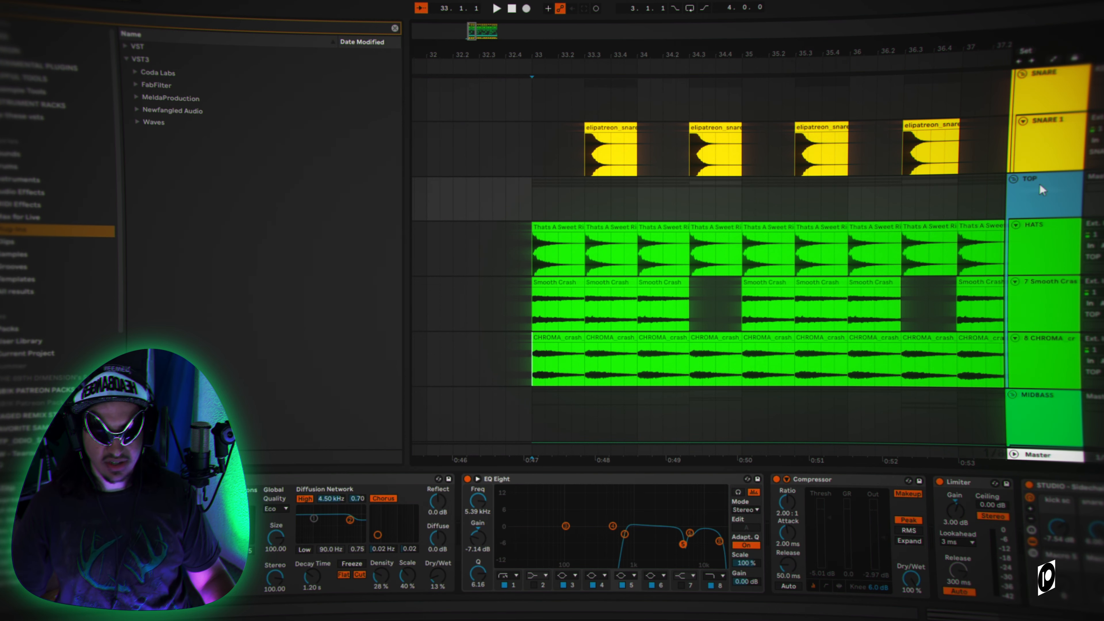
scroll(892, 313, up, 2)
key(space)
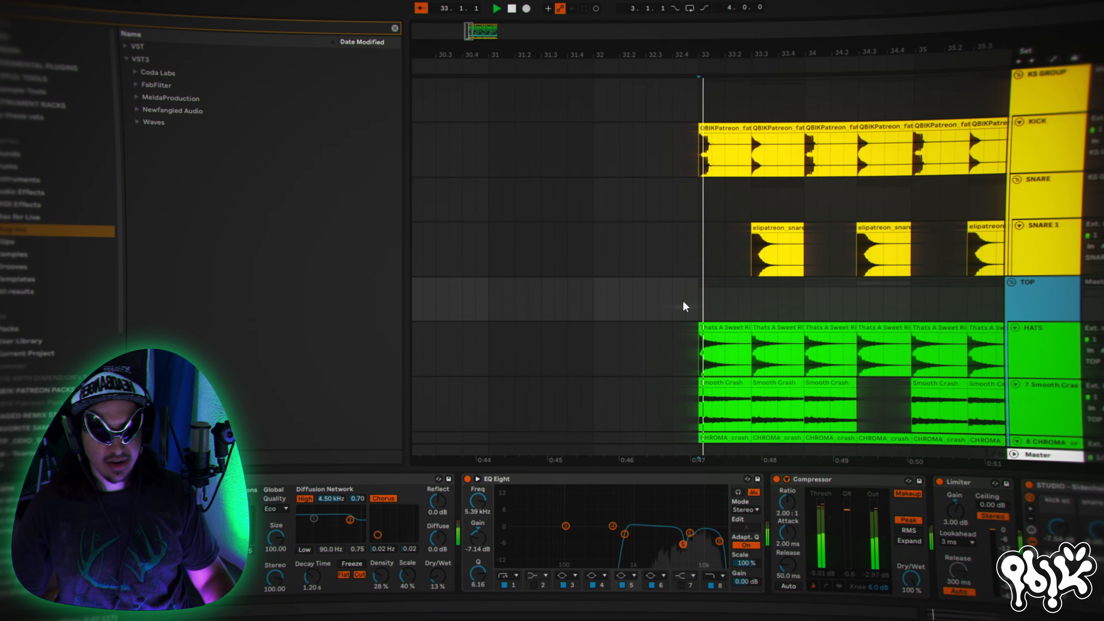
scroll(826, 303, down, 1)
scroll(844, 302, down, 2)
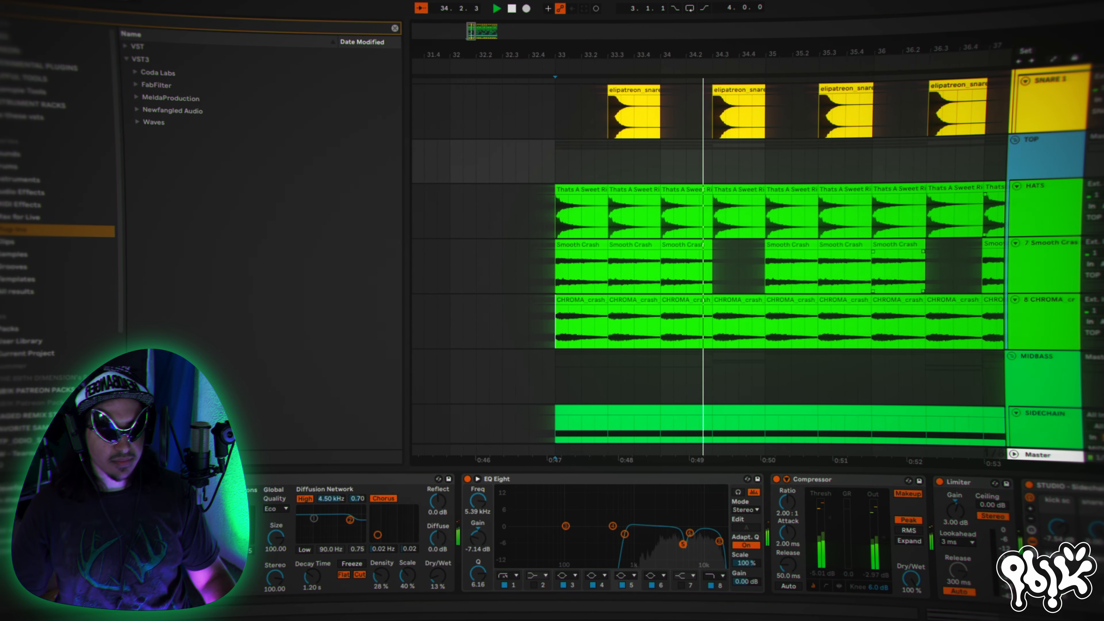
key(space)
key(space)
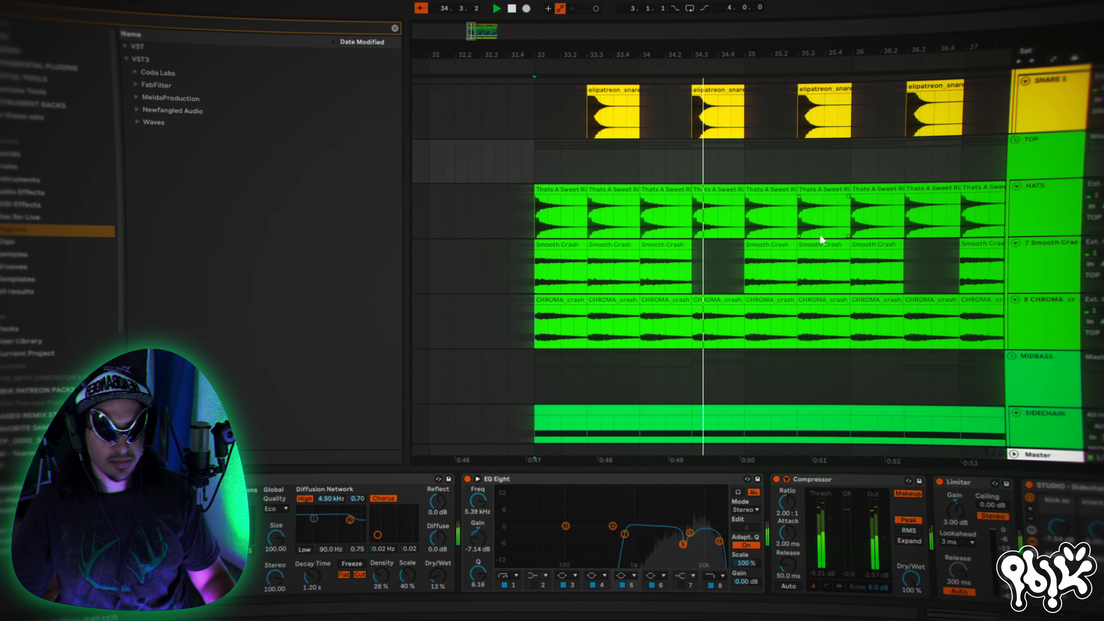
key(space)
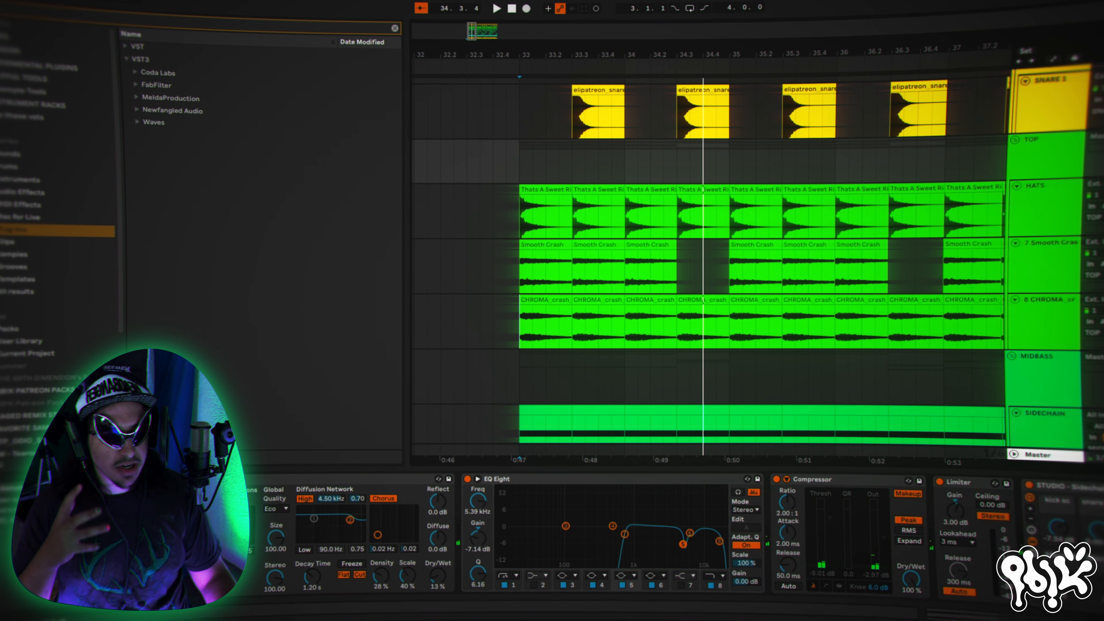
- Select the MIDBASS group to show its effects chain and look over the bass tracks beneath the crash tracks
scroll(1062, 203, down, 1)
scroll(1061, 203, down, 5)
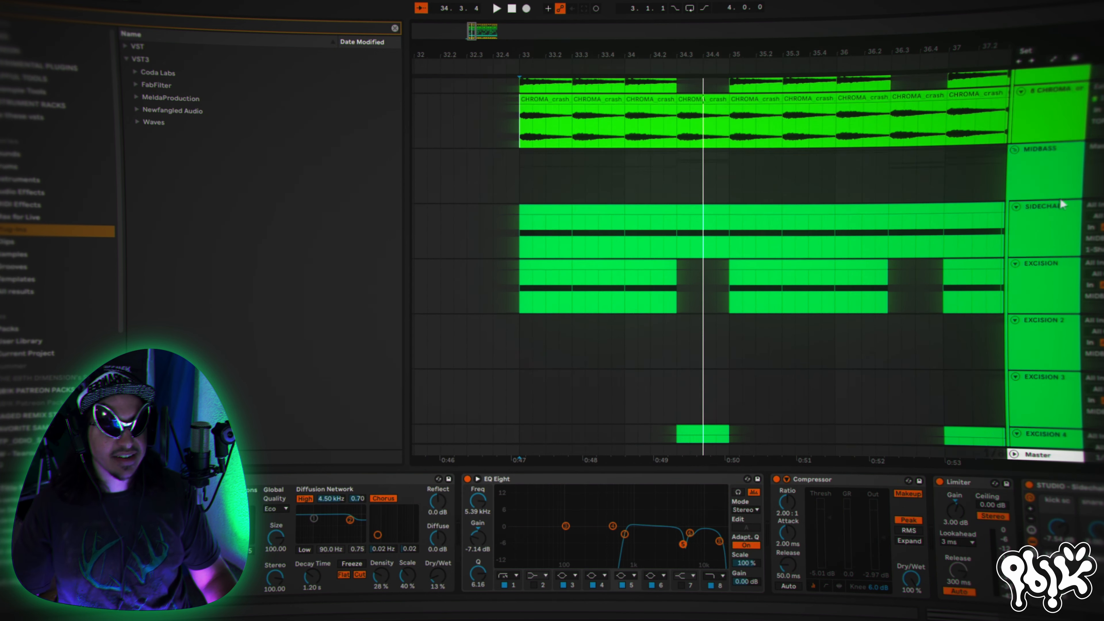
click(1085, 146)
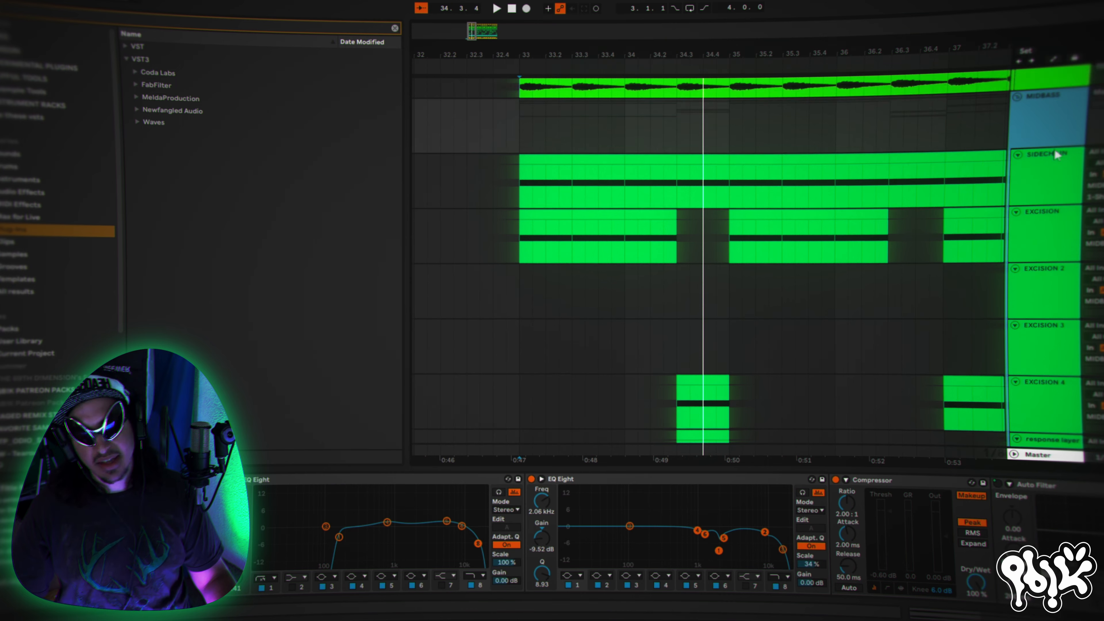
scroll(1060, 152, up, 1)
scroll(672, 264, up, 4)
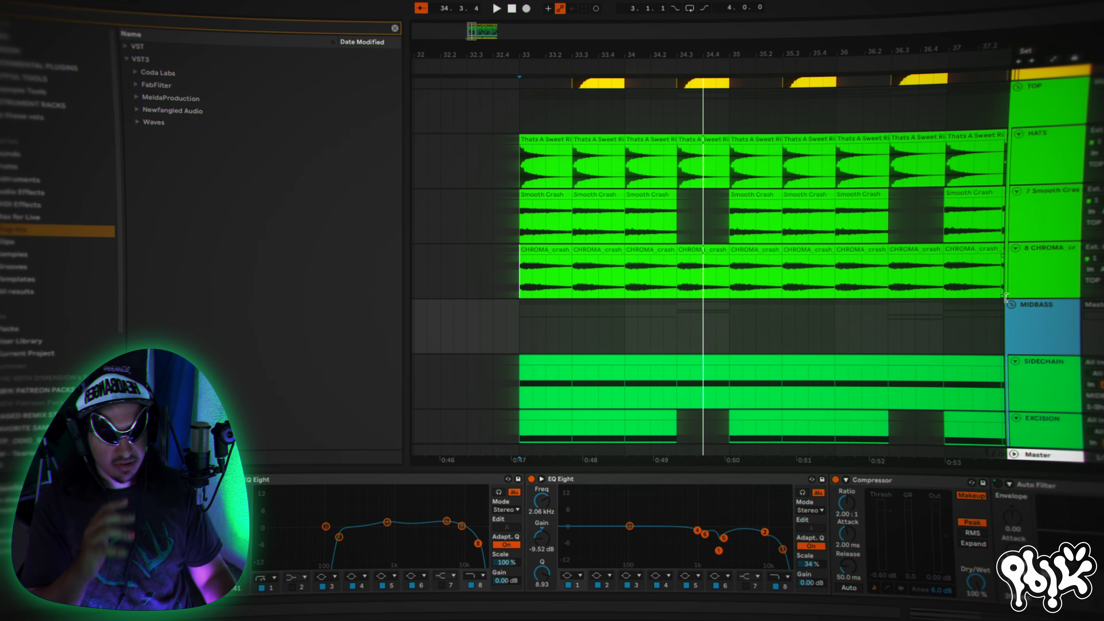
- Look over the MIDBASS group's effects chain from the equalizers to ShaperBox 2 and the bass tracks beneath it
scroll(1063, 283, down, 1)
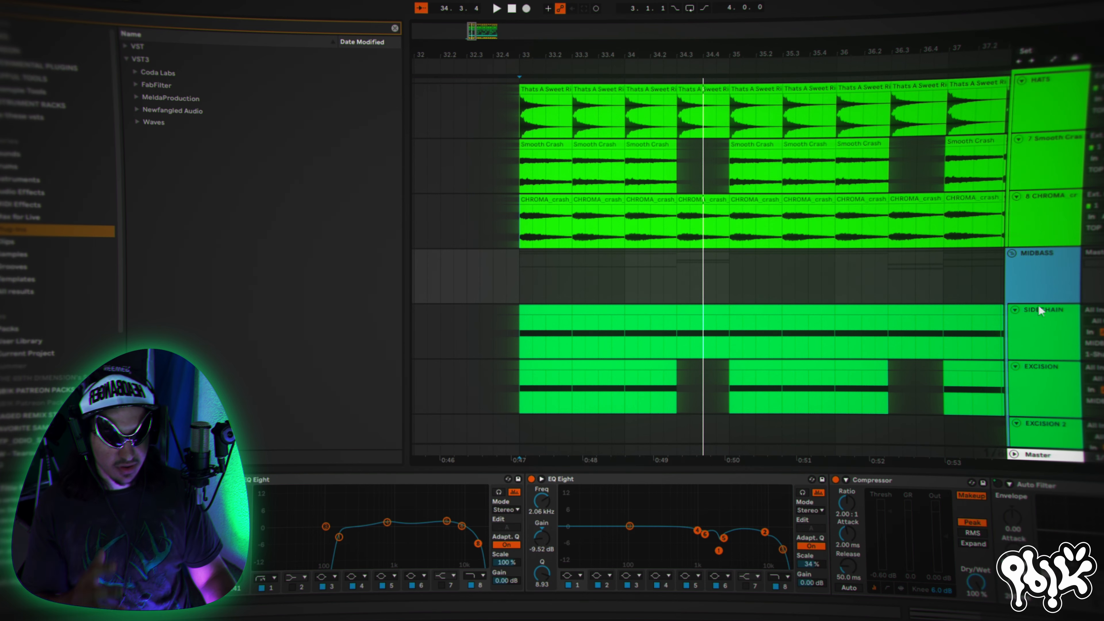
scroll(1040, 310, down, 1)
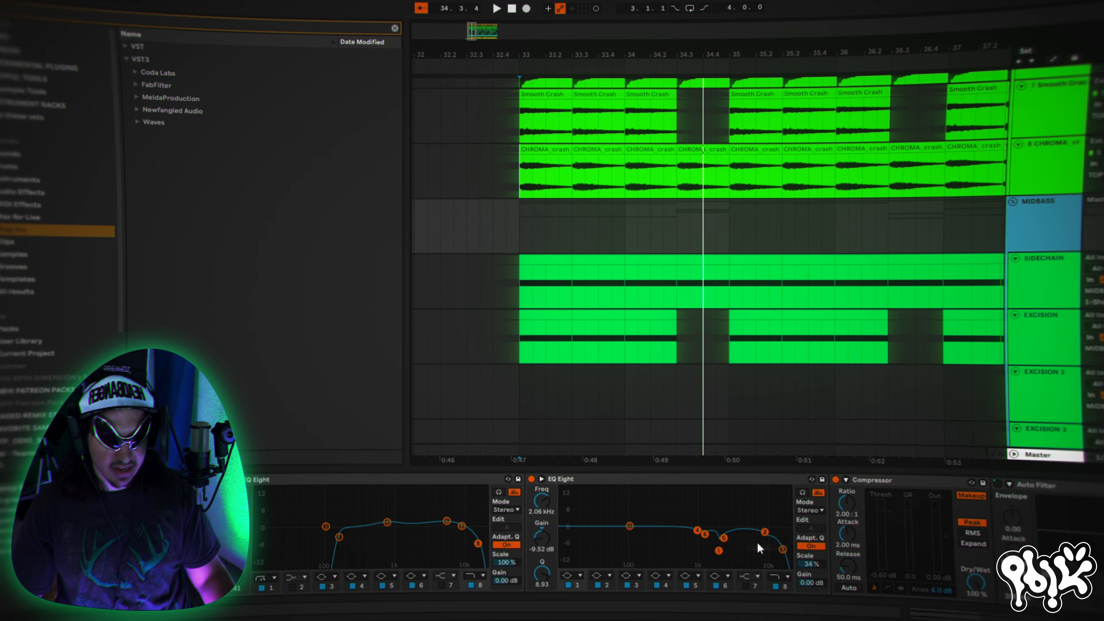
scroll(677, 535, right, 10)
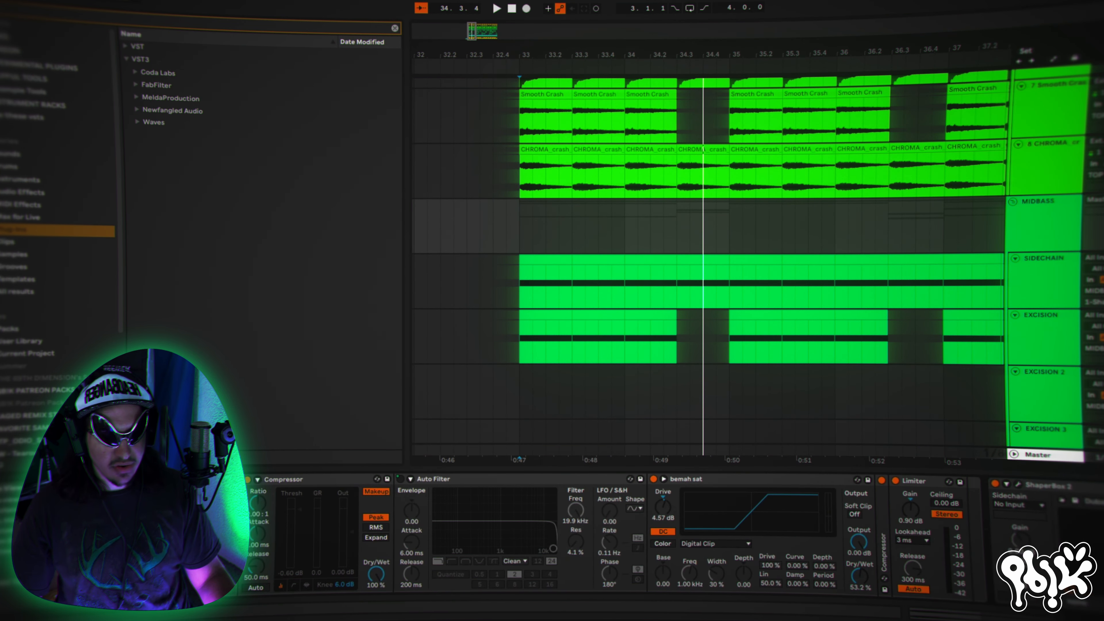
scroll(565, 535, left, 3)
scroll(1034, 342, up, 1)
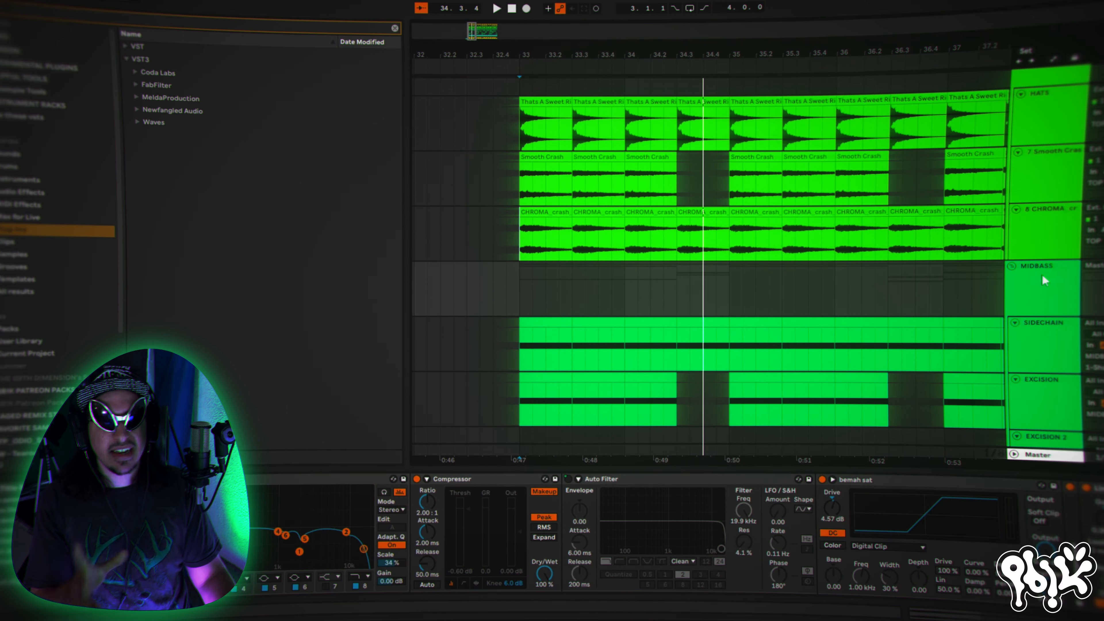
scroll(1042, 283, up, 1)
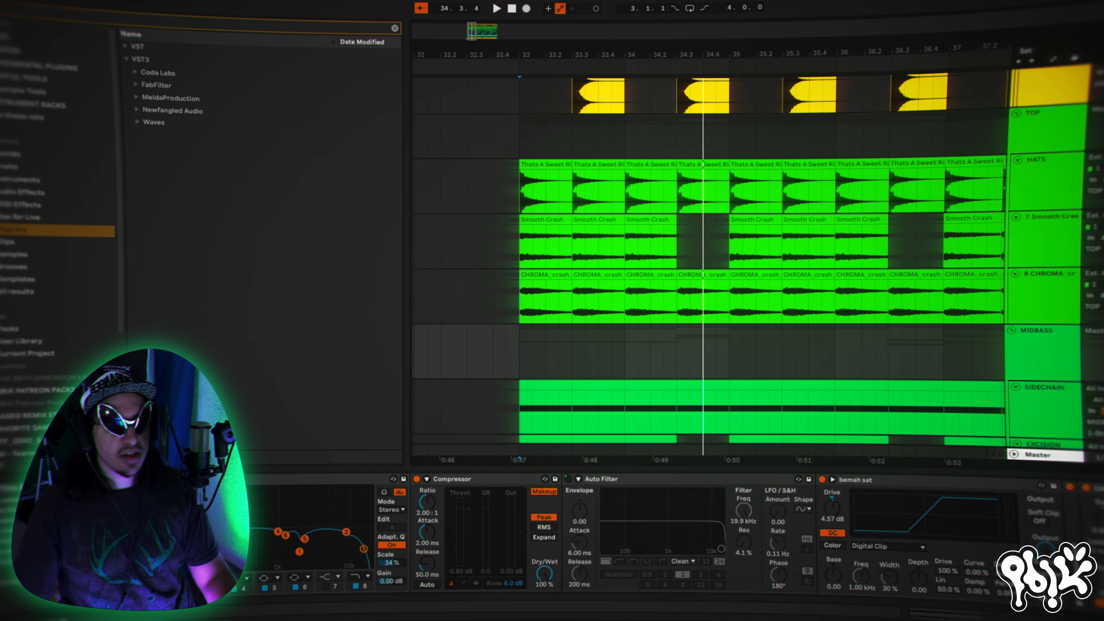
- Audition the arrangement from bar 33 while looking over the midbass tracks down to the response layer
key(space)
key(space)
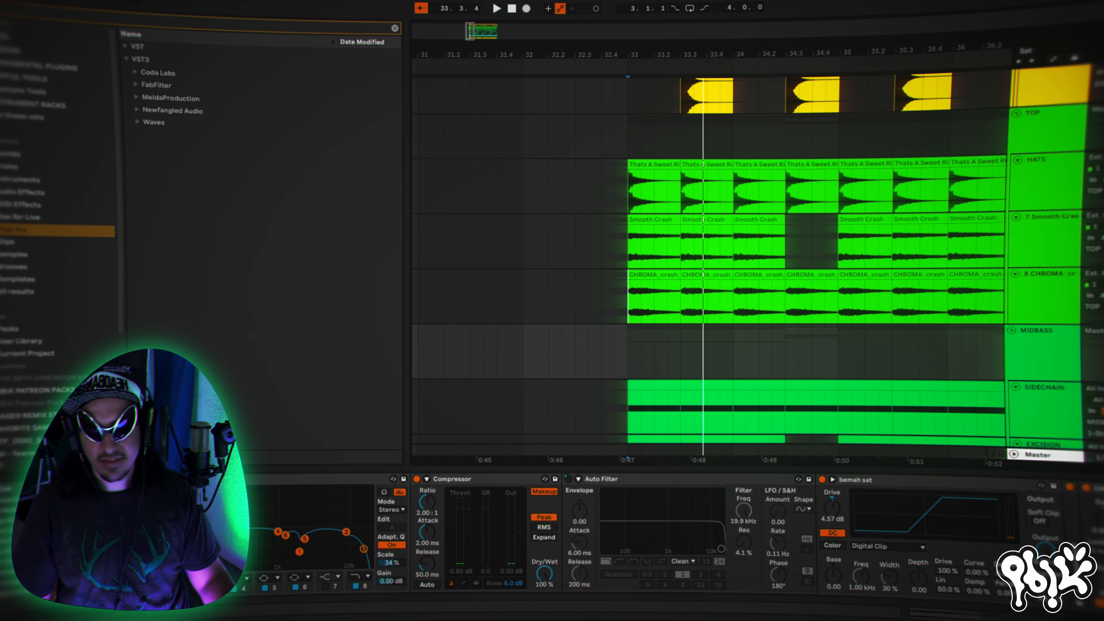
key(space)
scroll(1043, 185, down, 3)
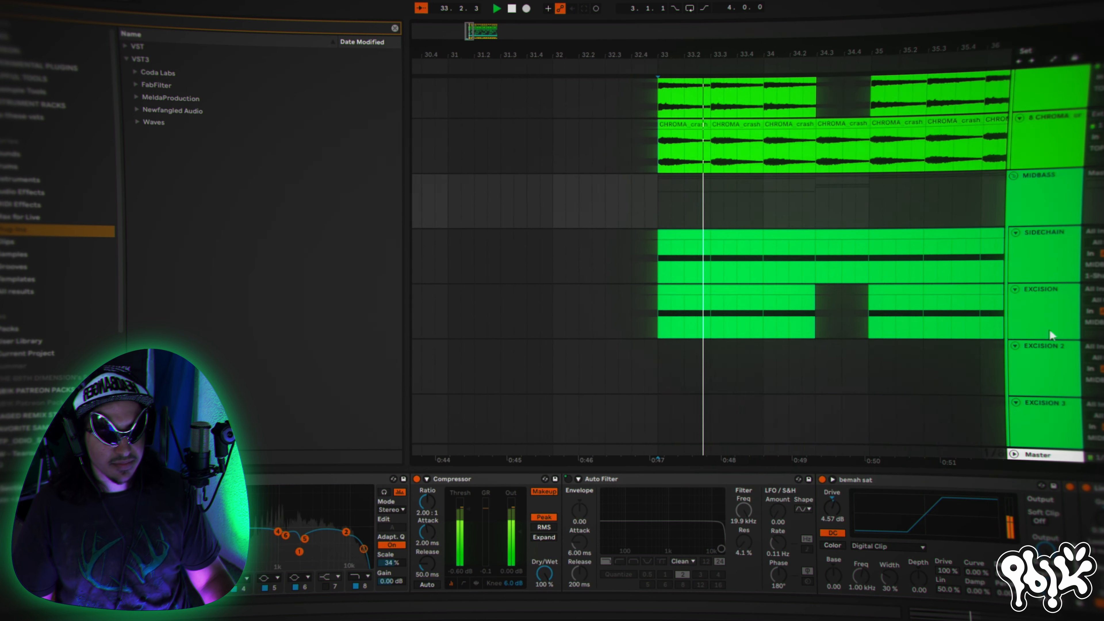
scroll(1038, 182, down, 2)
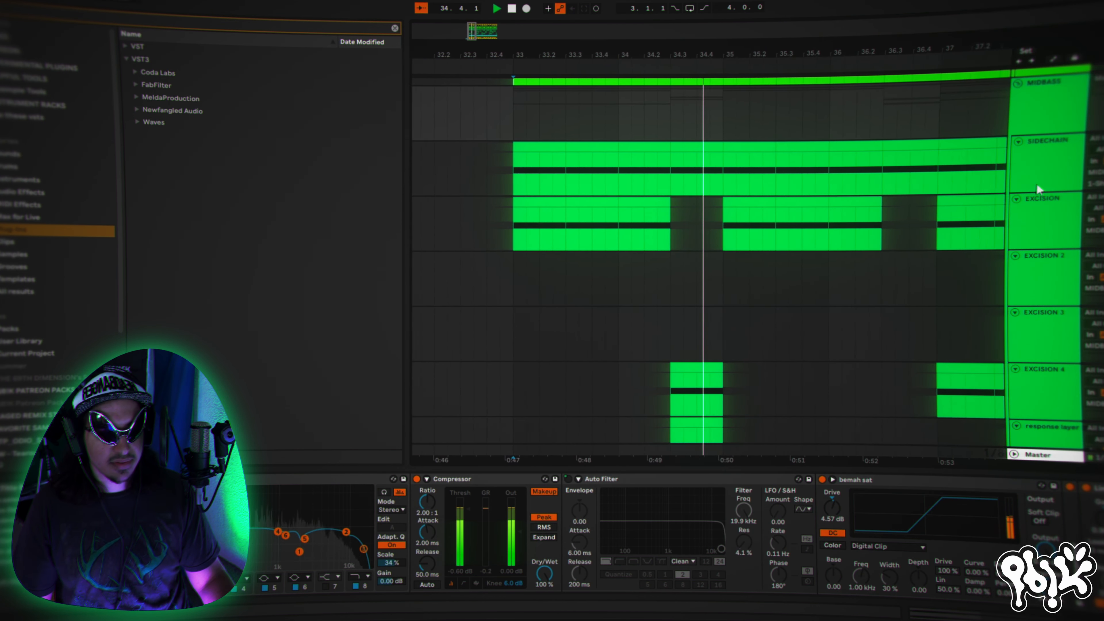
- Select the EXCISION track to show its device chain with Phaser-Flanger, saturation and EQ Eight
click(1058, 124)
click(1039, 200)
scroll(1039, 217, down, 3)
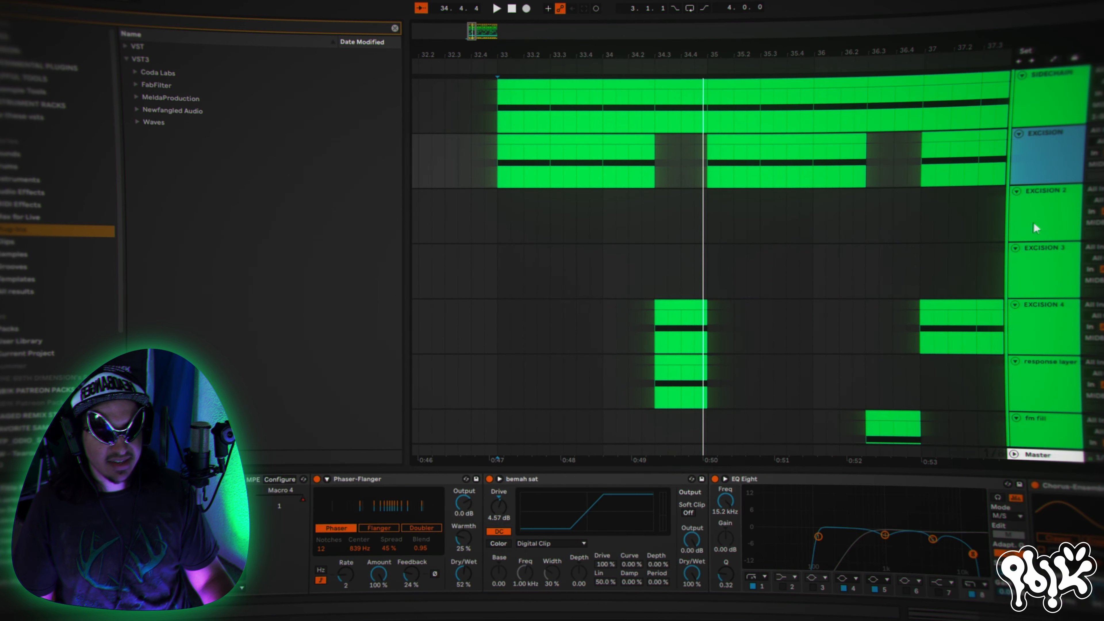
- Select the MIDBASS group again and audition the arrangement from bar 33
scroll(1043, 196, up, 4)
click(1047, 152)
key(space)
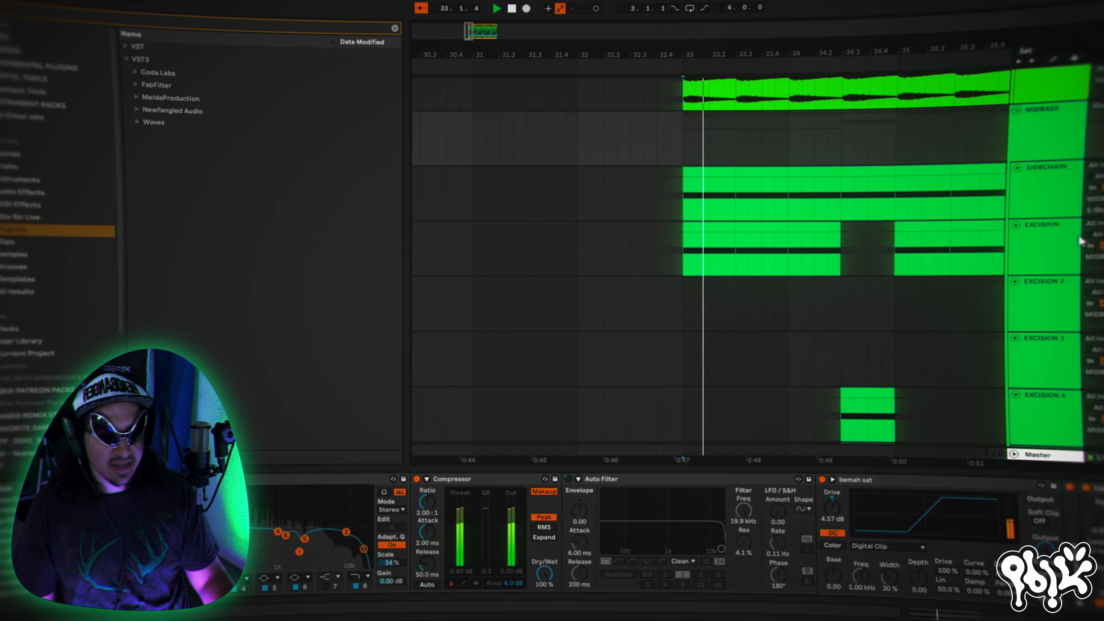
scroll(1060, 246, up, 5)
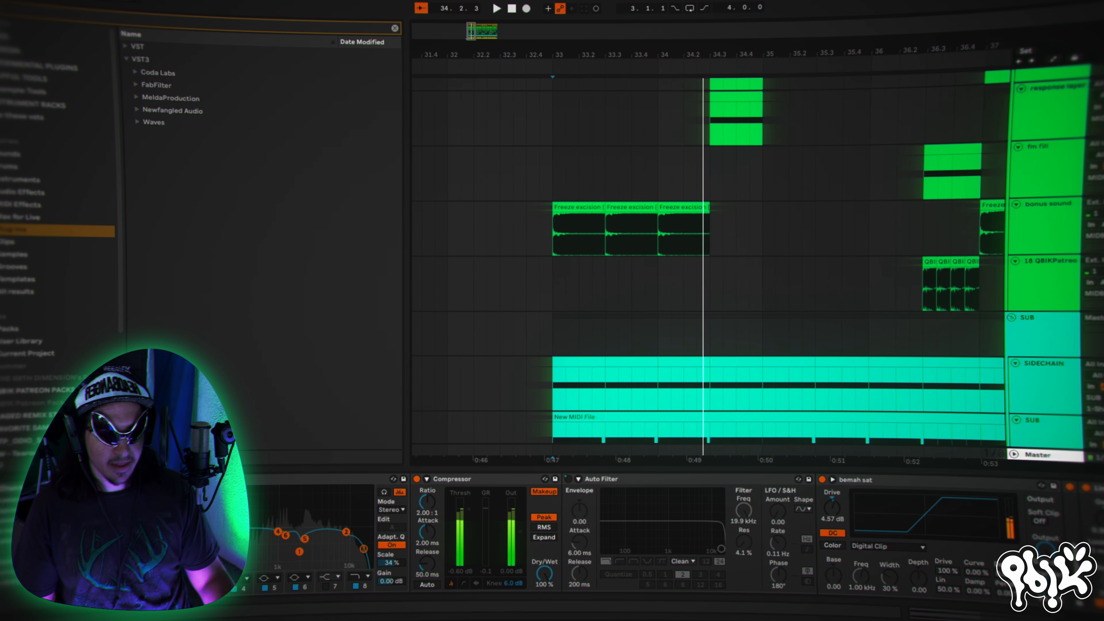
- Select the first Freeze excision clip on the bonus sound track and audition from its start at bar 33
click(551, 212)
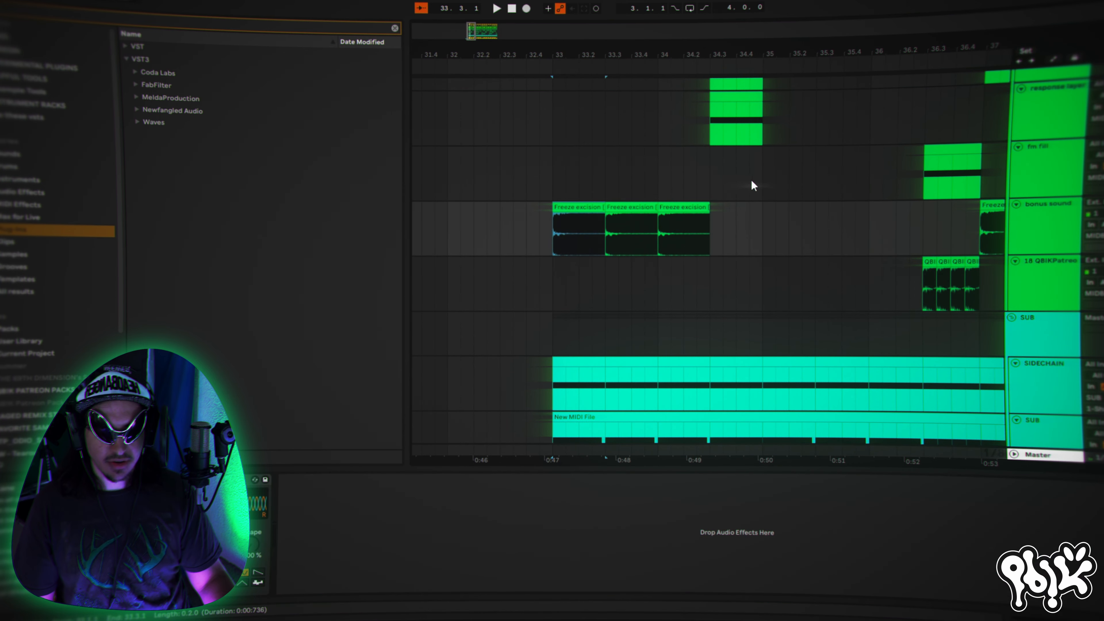
key(space)
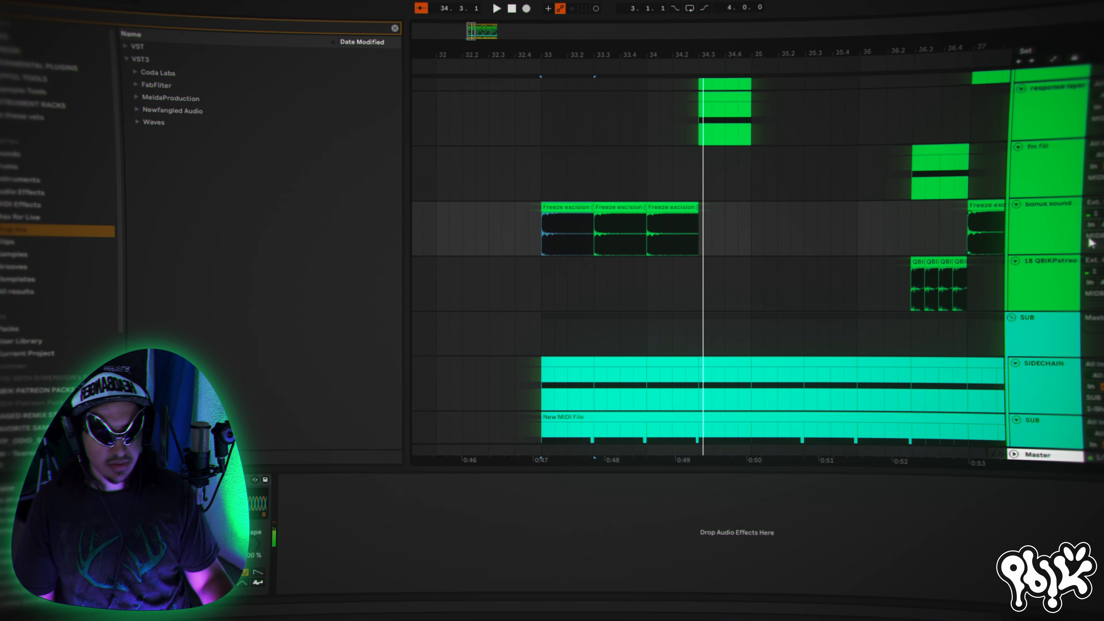
- Show the SUB group's effects chain, followed by the device chain of the SUB track inside it
scroll(1055, 290, down, 5)
click(1060, 201)
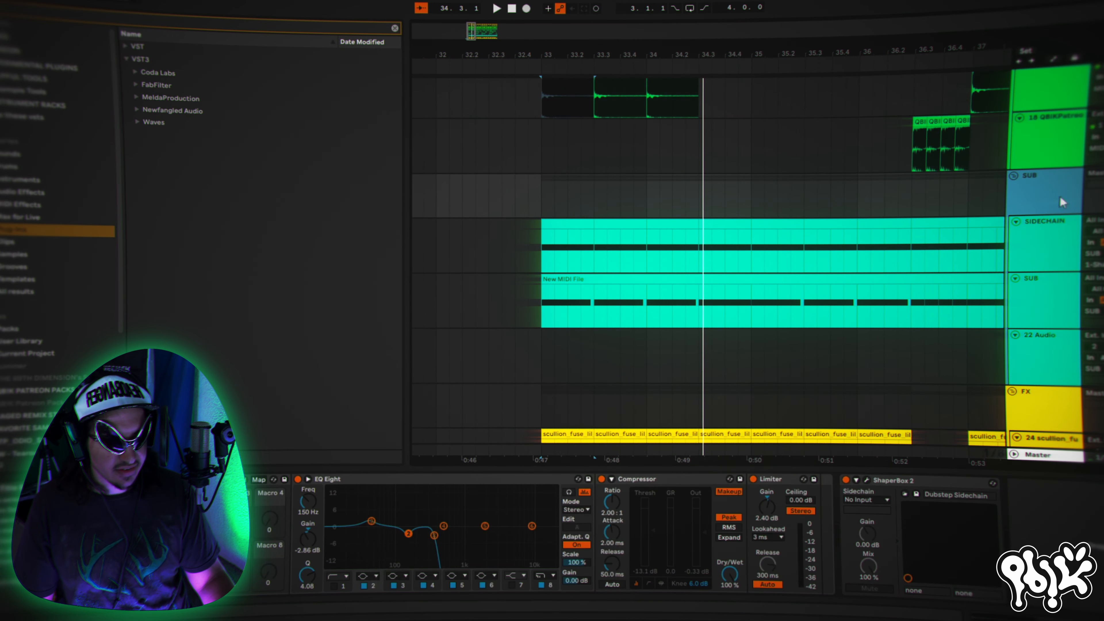
click(1060, 201)
click(1034, 287)
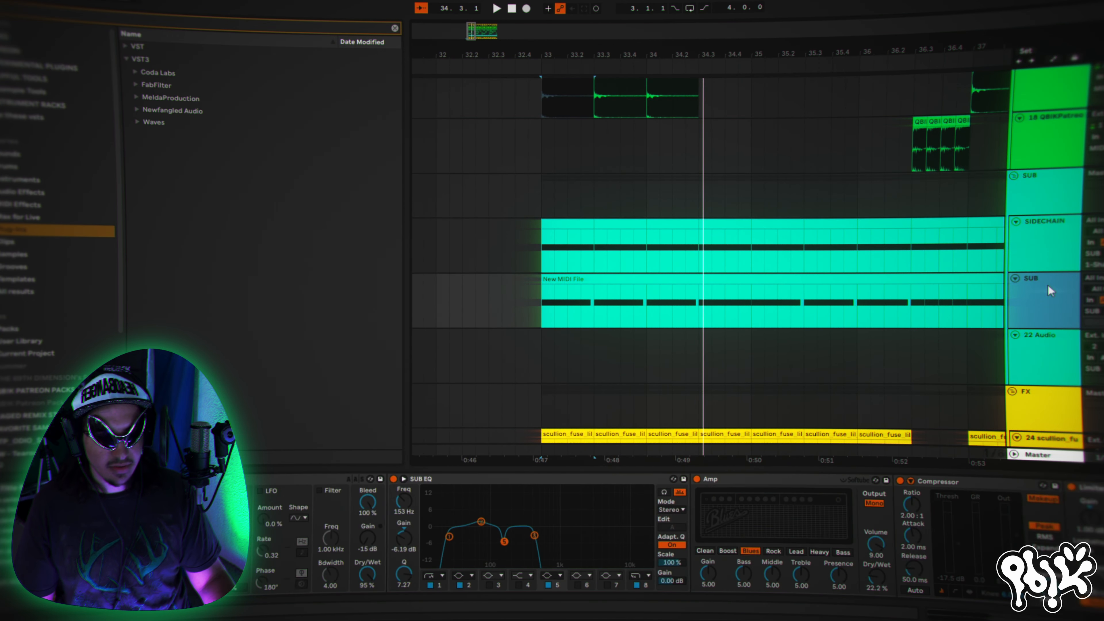
- Audition the sub from bar 33 and bring the end of the arrangement and the FX tracks into view
key(space)
drag(773, 54, 765, 24)
drag(659, 55, 492, 79)
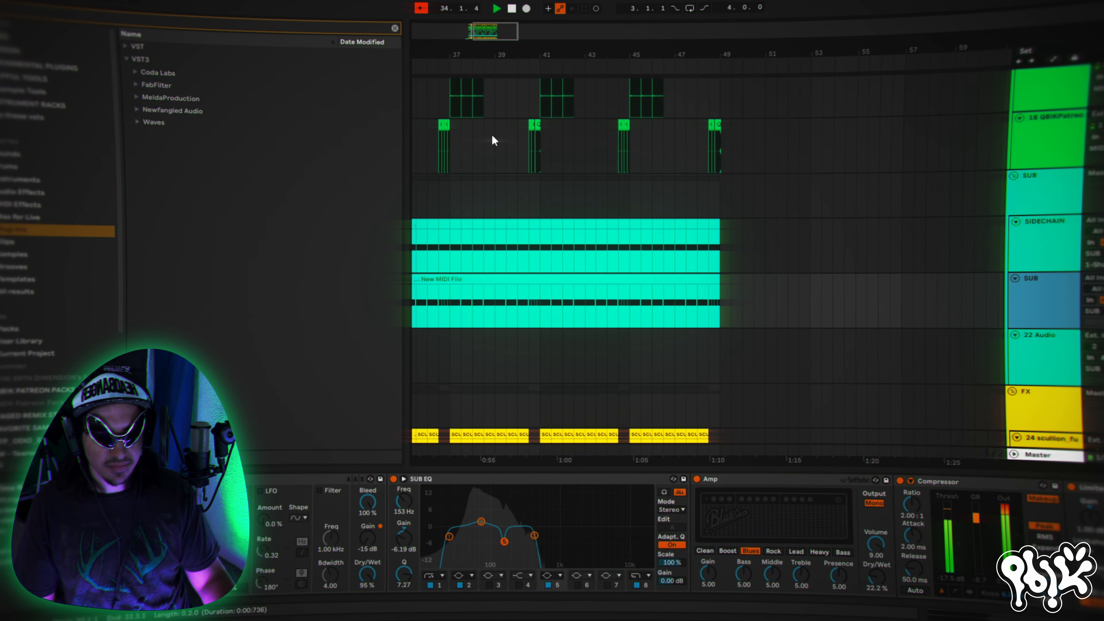
scroll(692, 298, down, 4)
key(space)
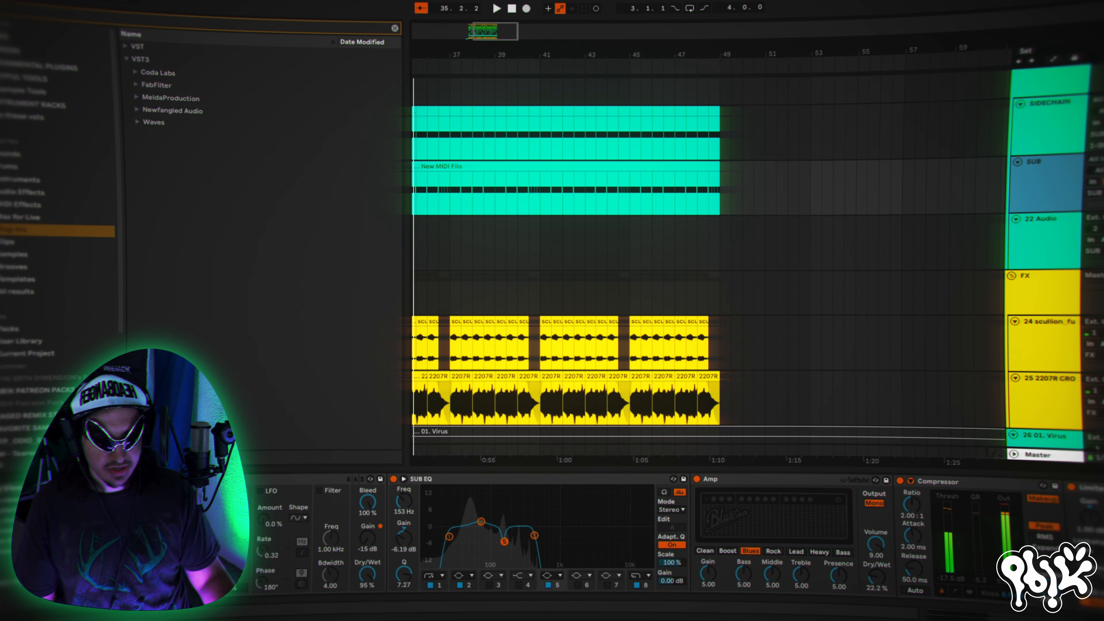
- Open the SUB track's Vital synth to examine the Tearout Starter Sub 4 patch, and close its window
drag(986, 613, 949, 613)
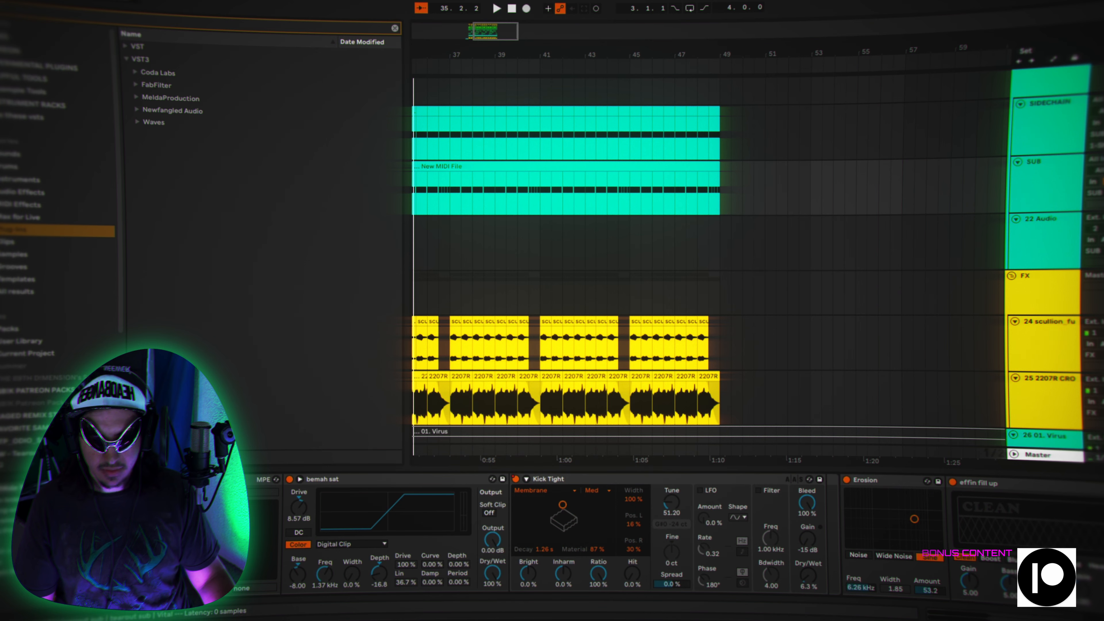
click(203, 479)
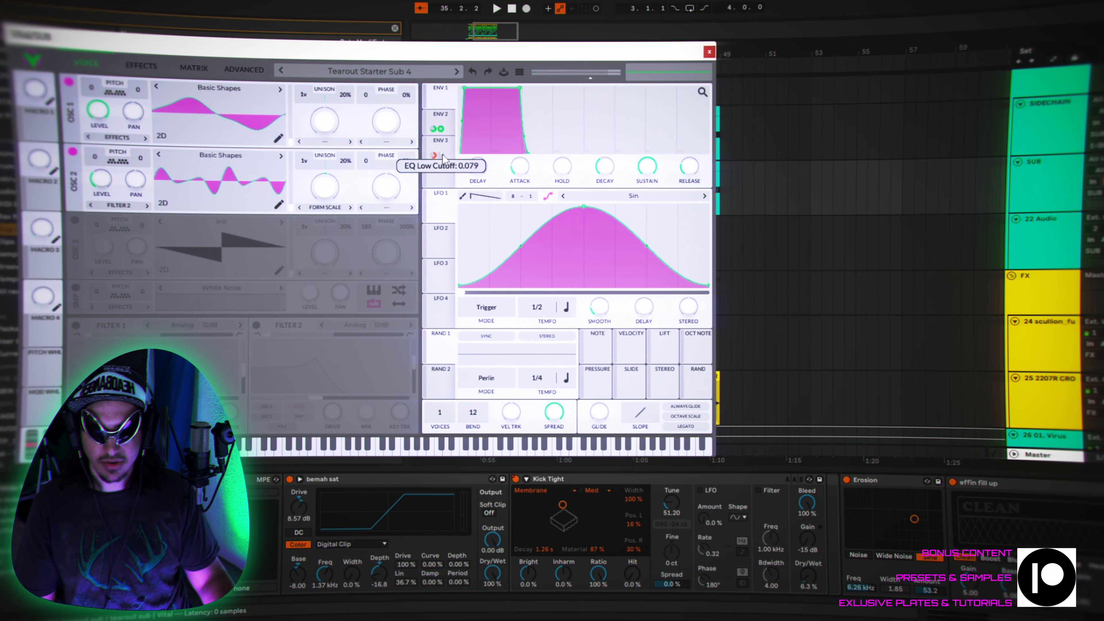
click(709, 53)
- Select the FX group to inspect its effects chain and the FX and Virus tracks beneath it
click(1037, 190)
scroll(942, 225, down, 3)
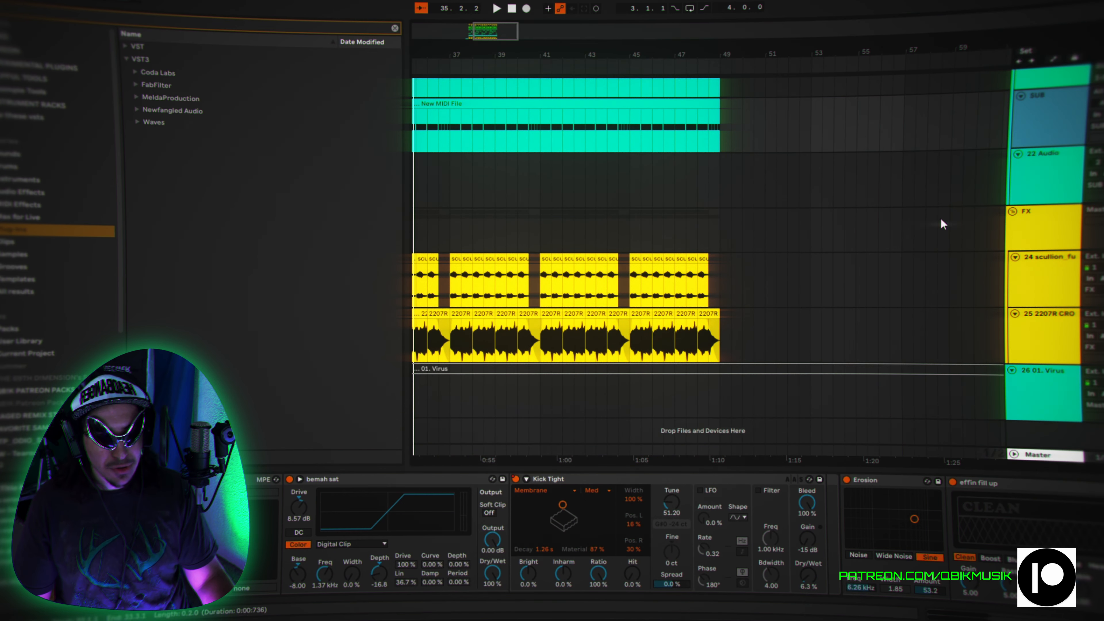
scroll(769, 311, left, 5)
scroll(769, 311, down, 1)
click(1086, 227)
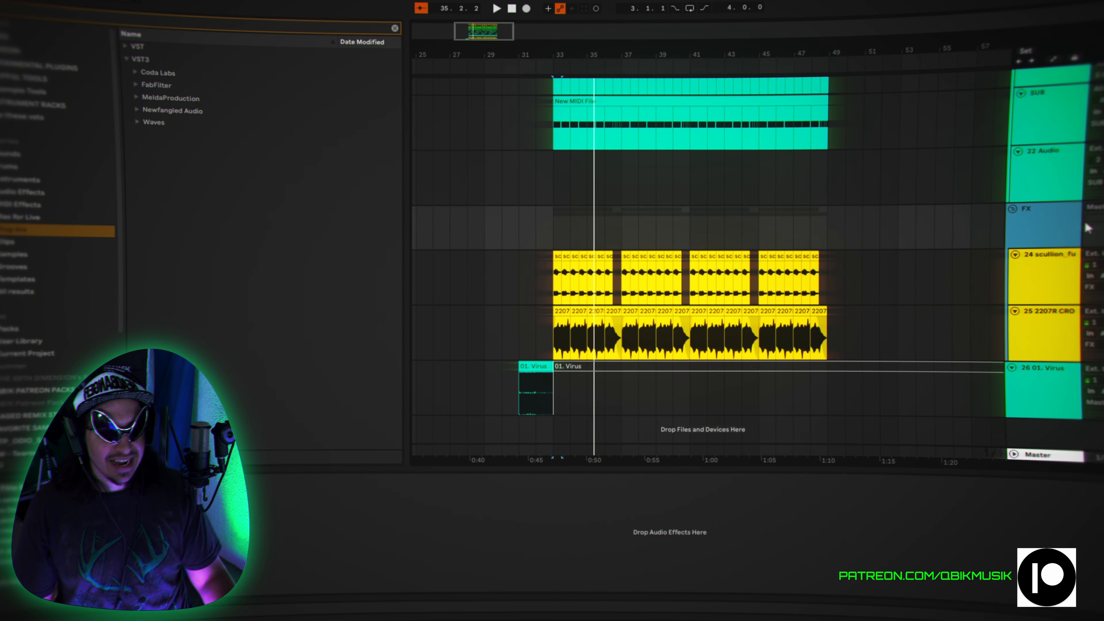
- Place the playback start at bar 33 on the 24 scullion track to show its EQ and Reverb chain
click(668, 195)
click(547, 296)
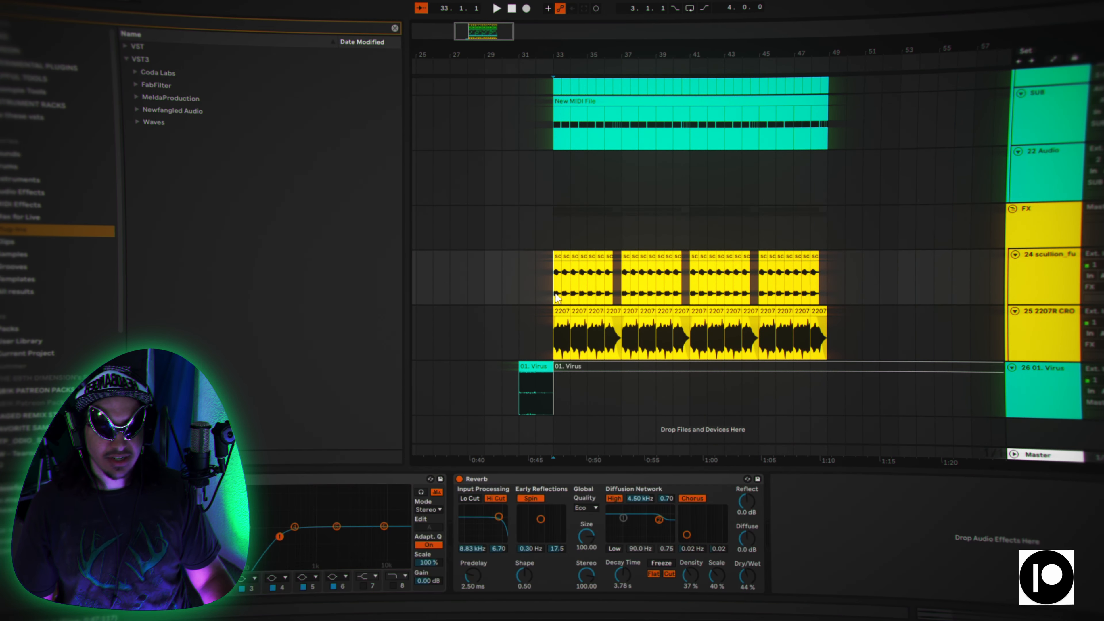
mouse_move(567, 58)
mouse_down()
mouse_move(595, 174)
mouse_move(626, 147)
mouse_move(412, 122)
mouse_move(706, 77)
mouse_move(568, 58)
mouse_up()
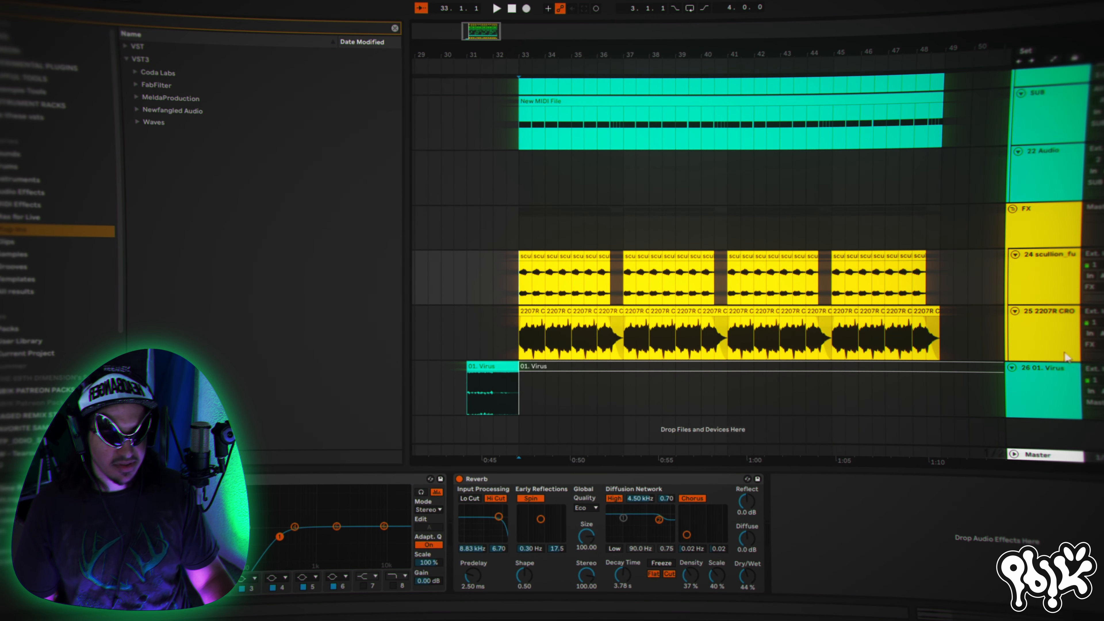
- Show the 25 2207R CRO track's device chain and audition the track from bar 33
click(1060, 331)
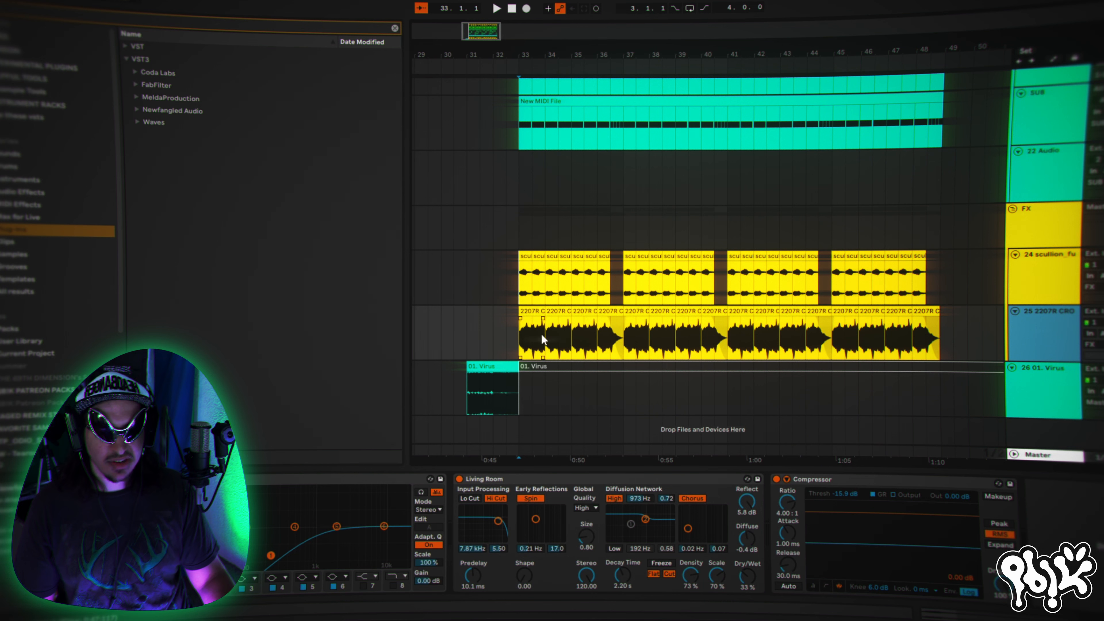
click(519, 343)
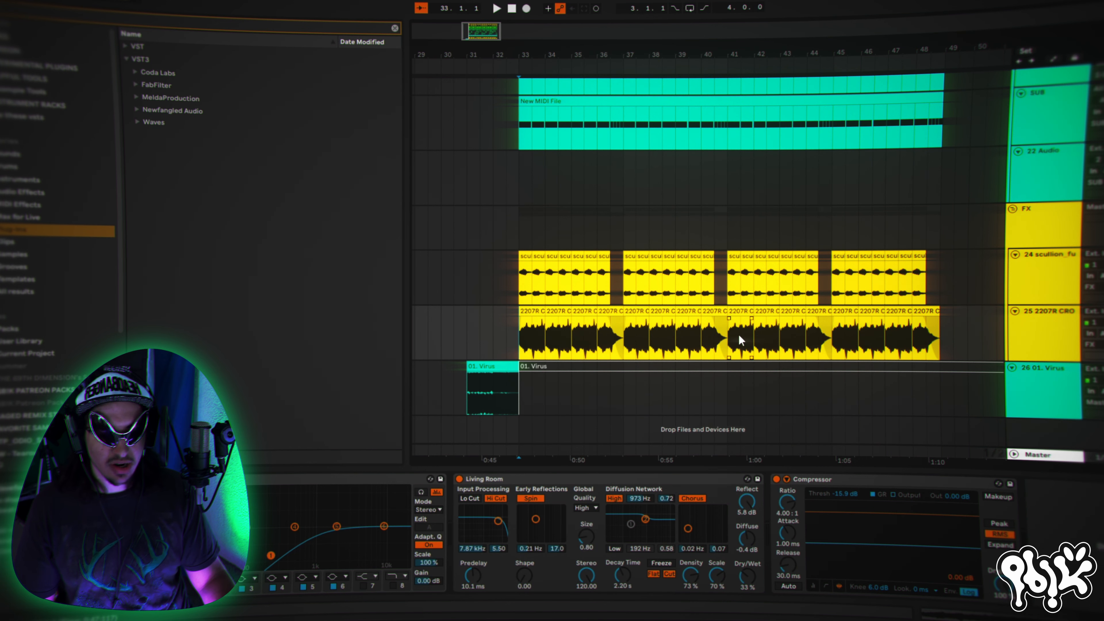
key(space)
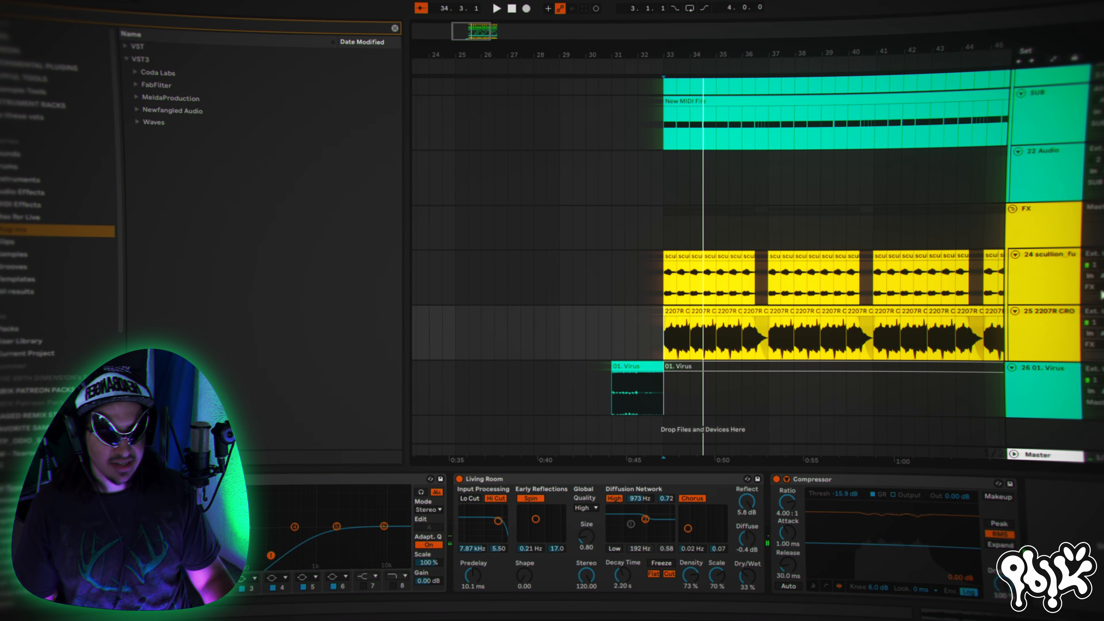
- Select the 24 scullion track to show its Reverb chain and audition it from bar 33
scroll(1099, 295, up, 1)
click(1066, 304)
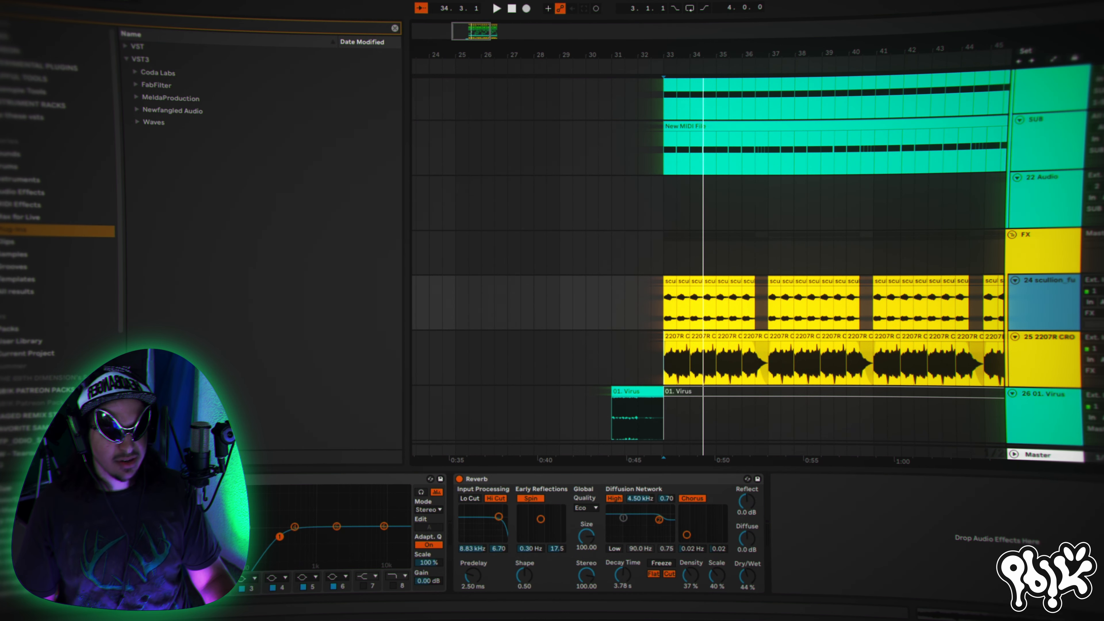
key(space)
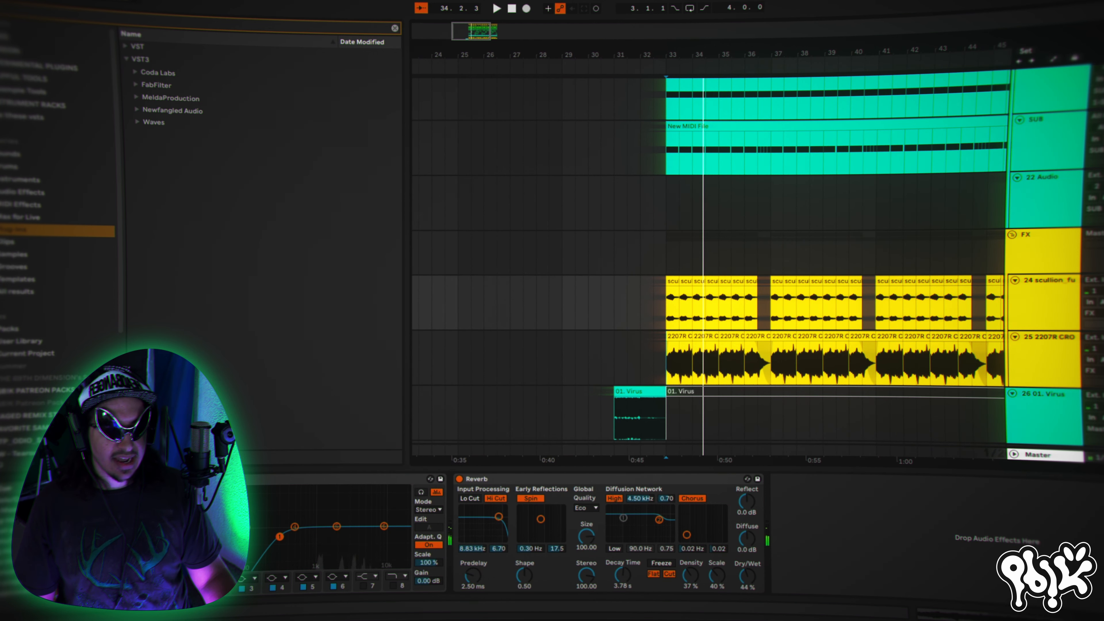
scroll(739, 261, down, 2)
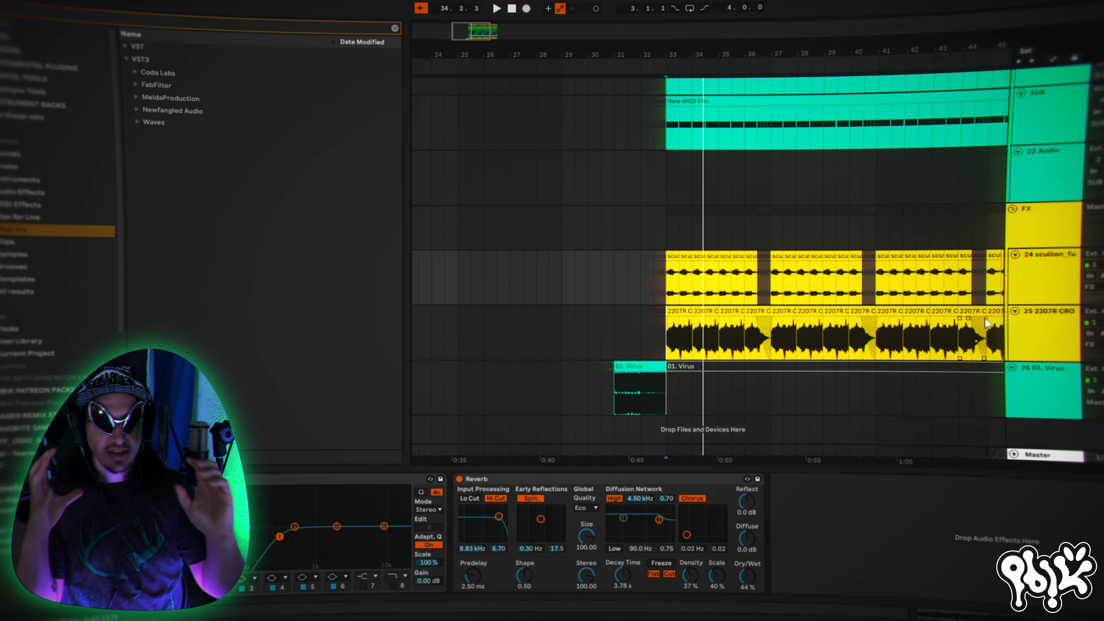
- Place the playback start at bar 33 on the FX group and audition the arrangement twice from there
click(667, 239)
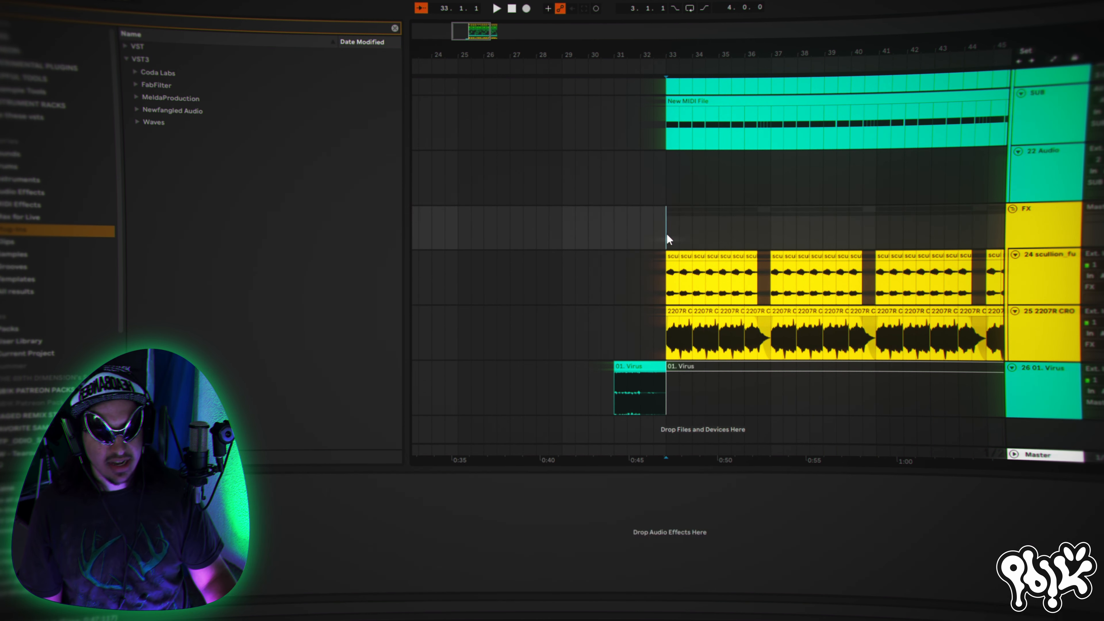
key(space)
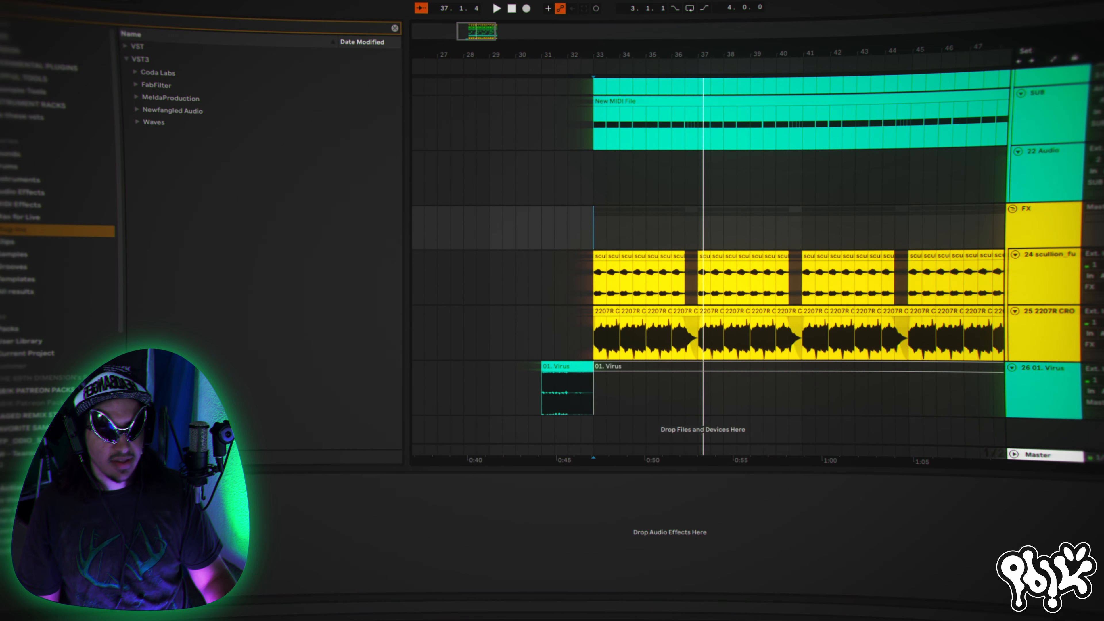
key(space)
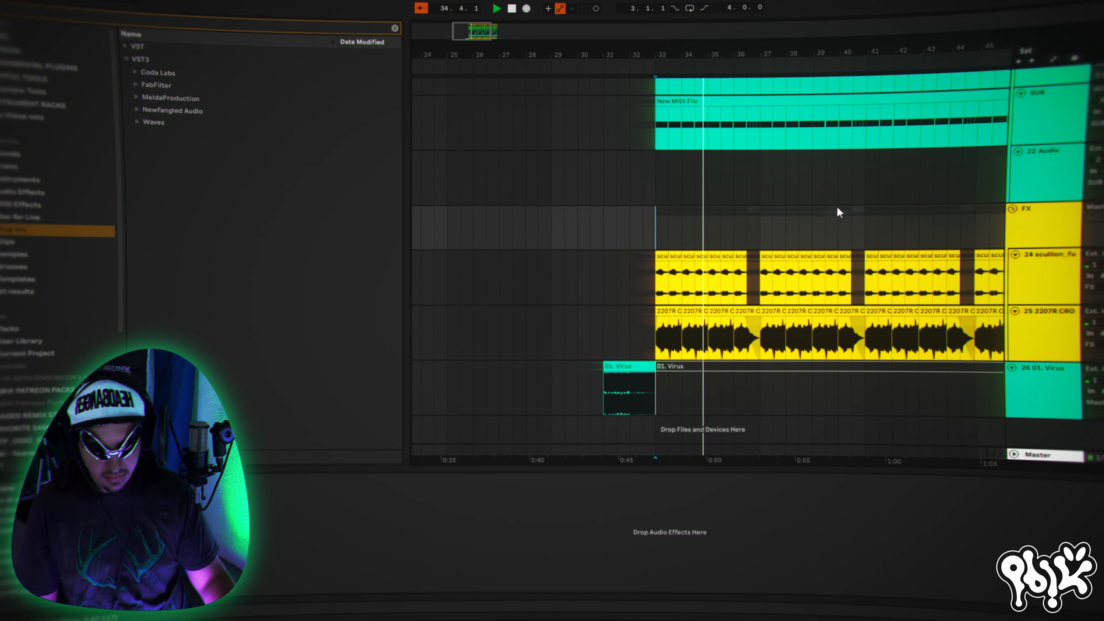
key(space)
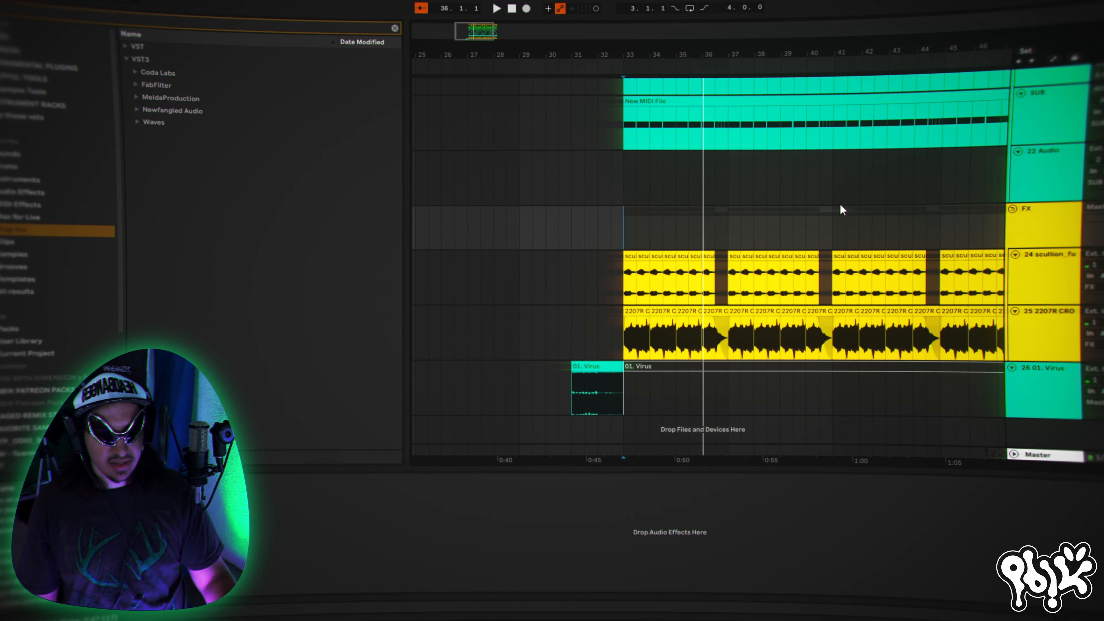
- Look back over the arrangement from the sub tracks to the kick and snare group, widening the timeline view
scroll(904, 254, up, 15)
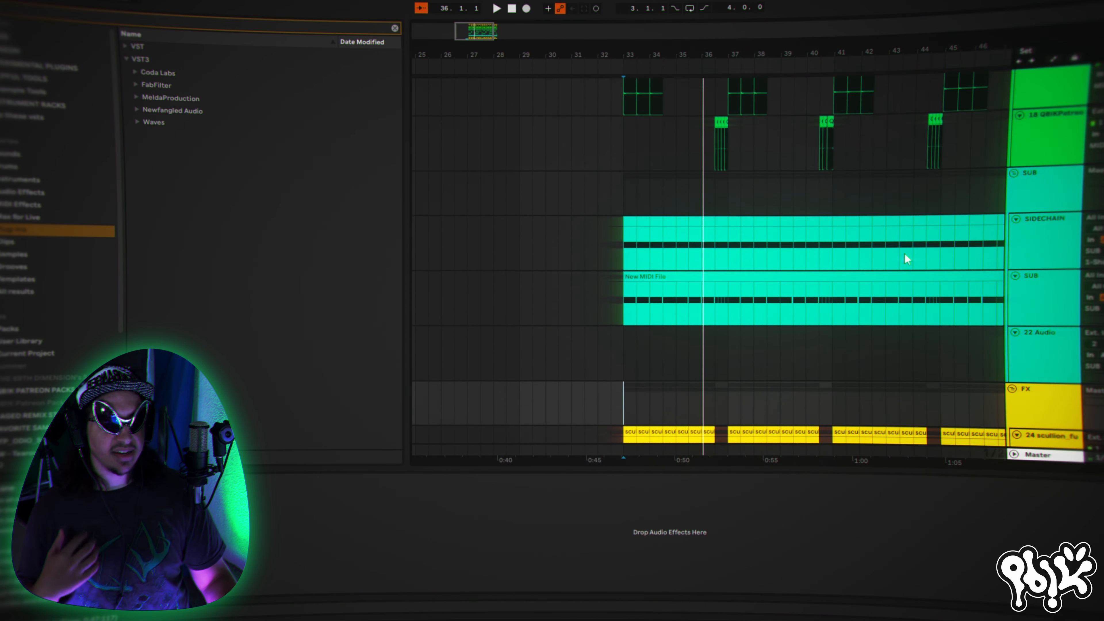
scroll(904, 256, down, 15)
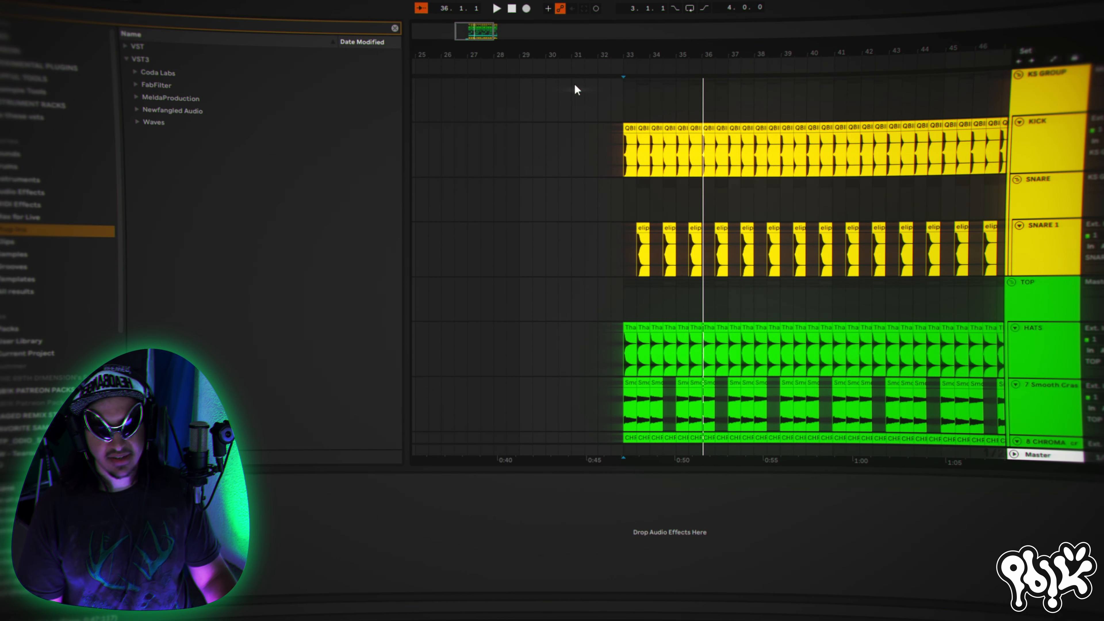
drag(664, 59, 524, 58)
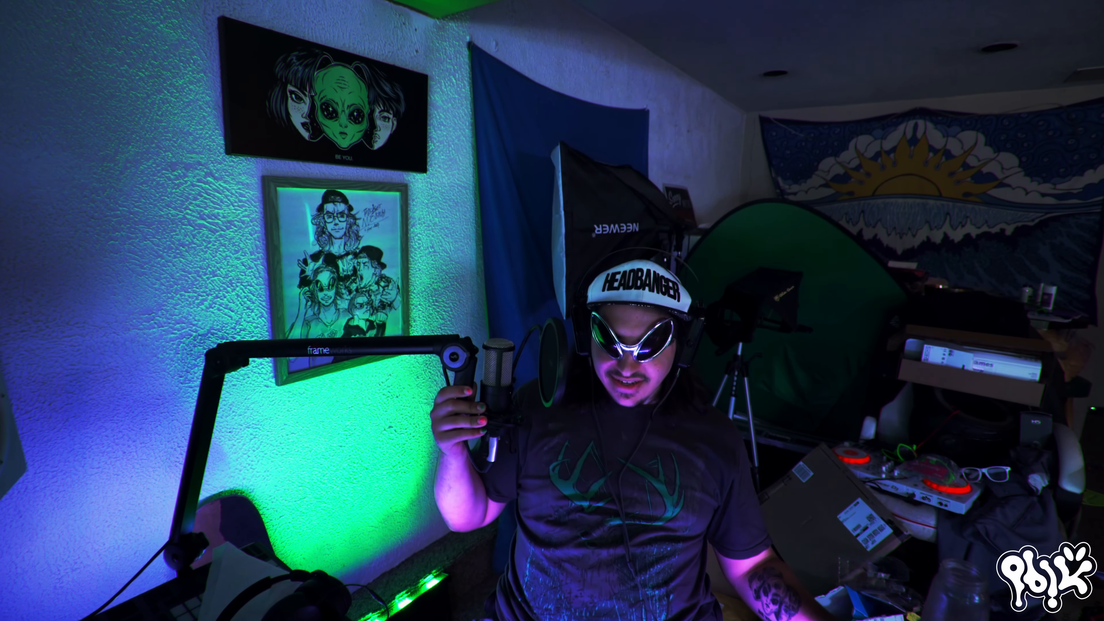